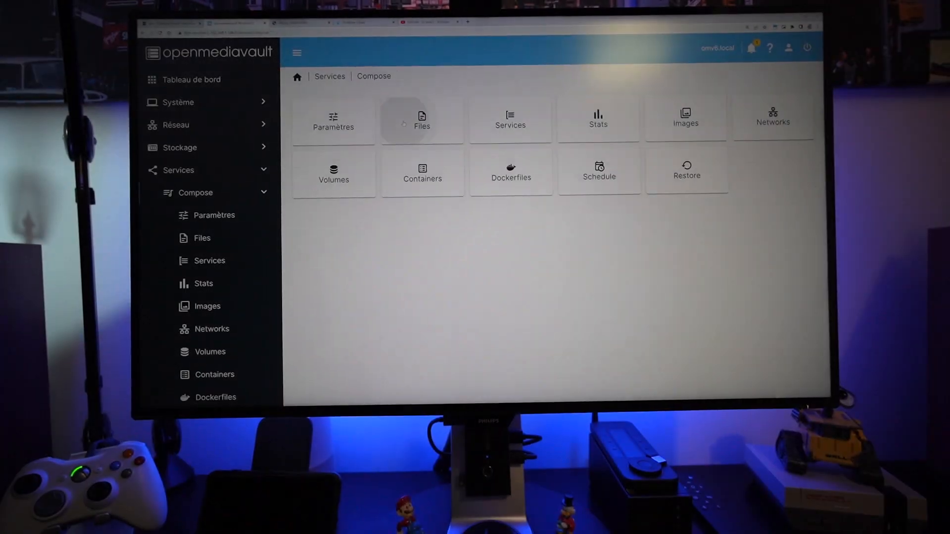
Step: Browse the example list for creating a Compose file from an example, and return to the Compose overview without creating anything
left_click(400, 143)
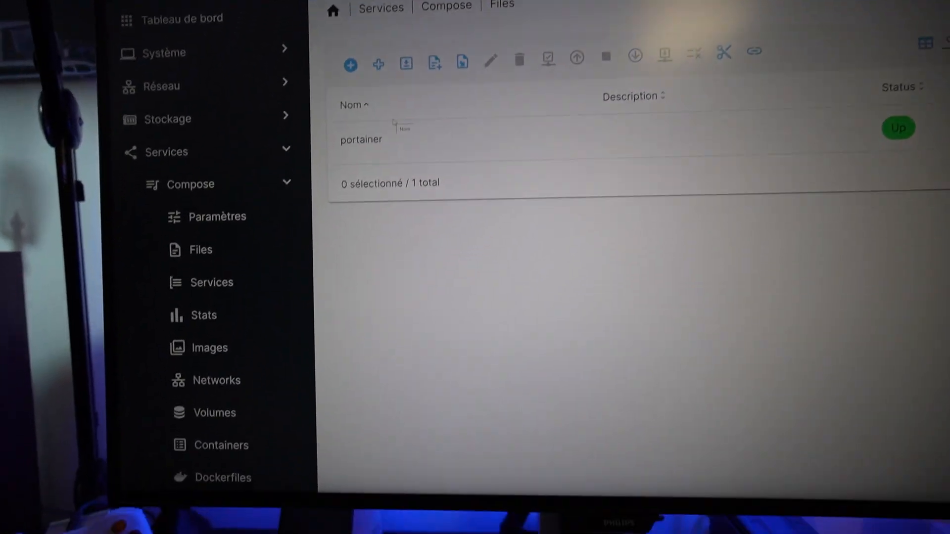
left_click(383, 68)
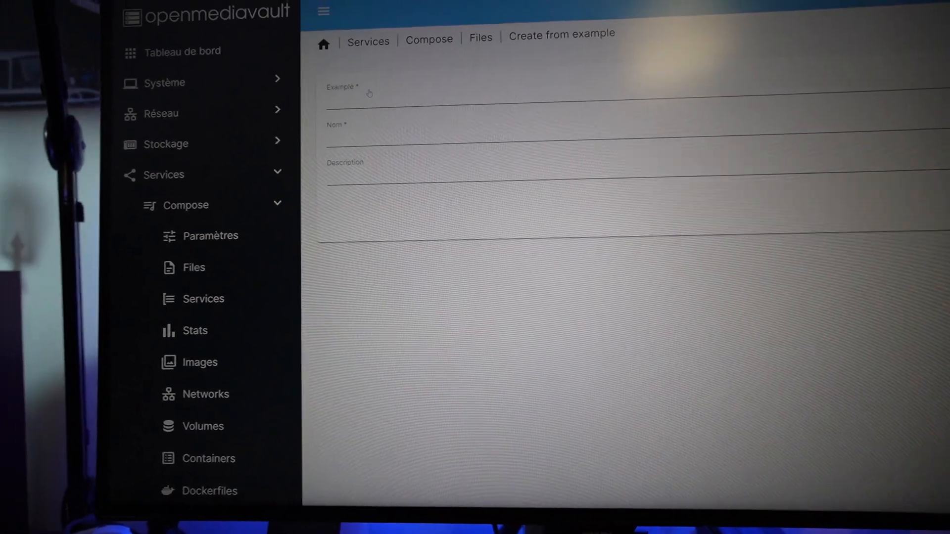
left_click(429, 39)
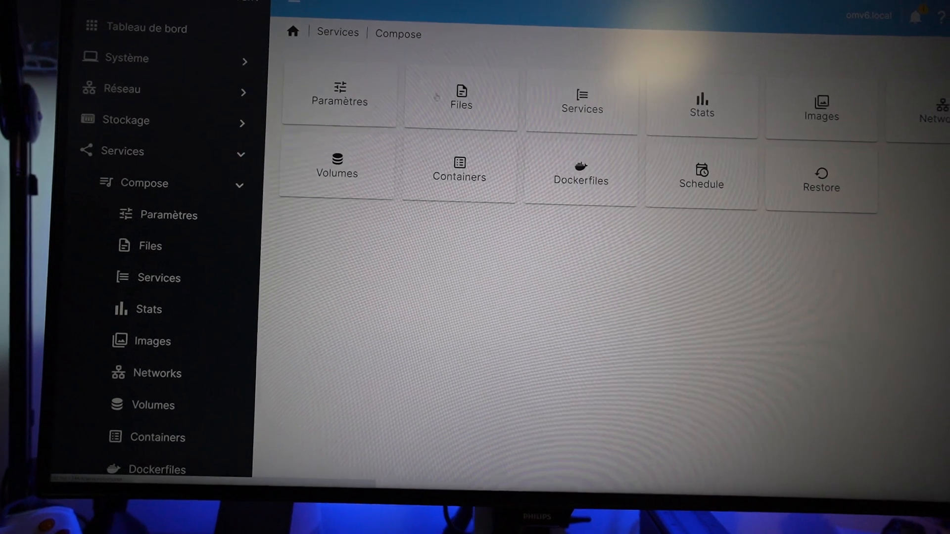
left_click(436, 97)
left_click(378, 99)
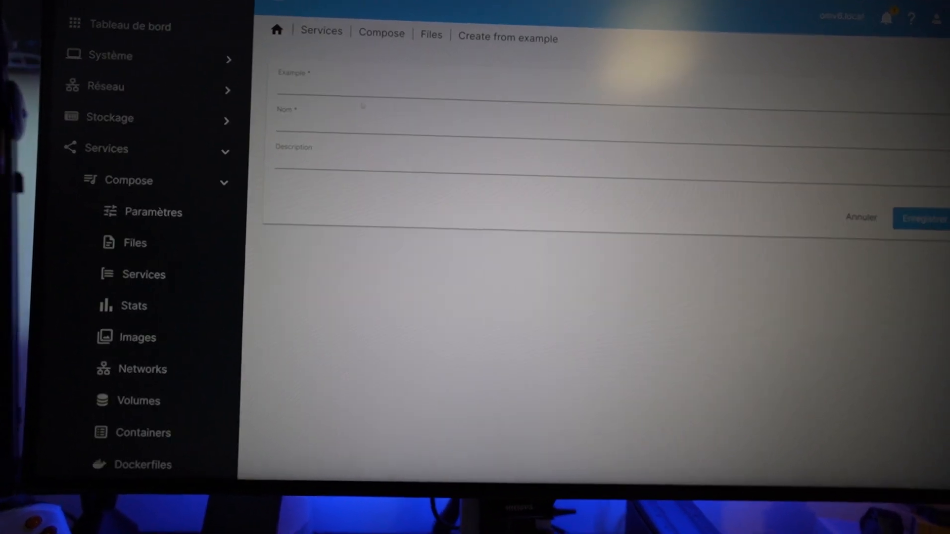
left_click(369, 99)
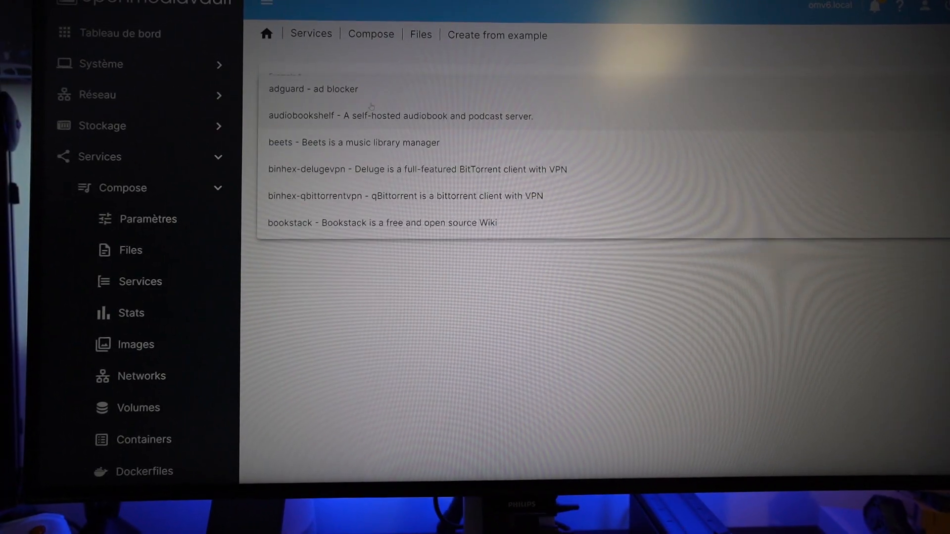
scroll(369, 119, "down", 3)
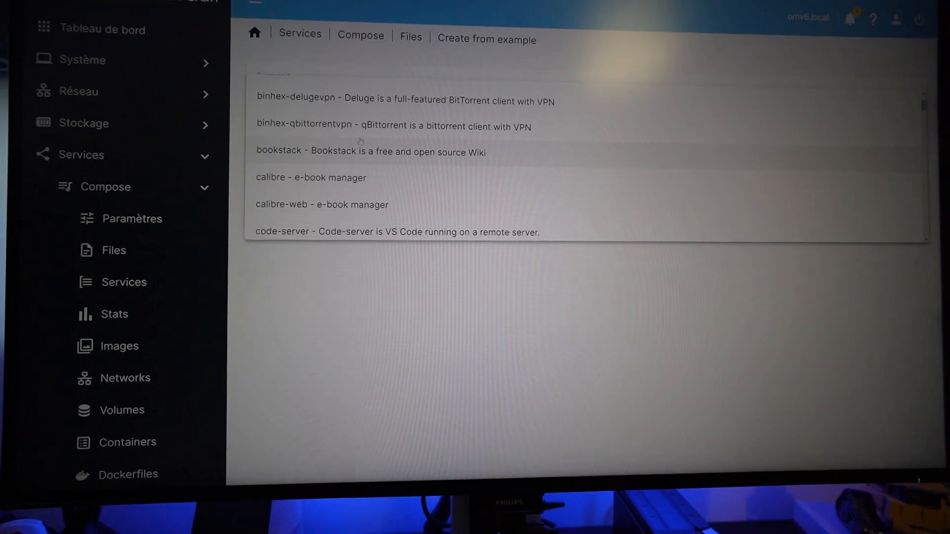
scroll(360, 142, "down", 3)
scroll(350, 142, "down", 10)
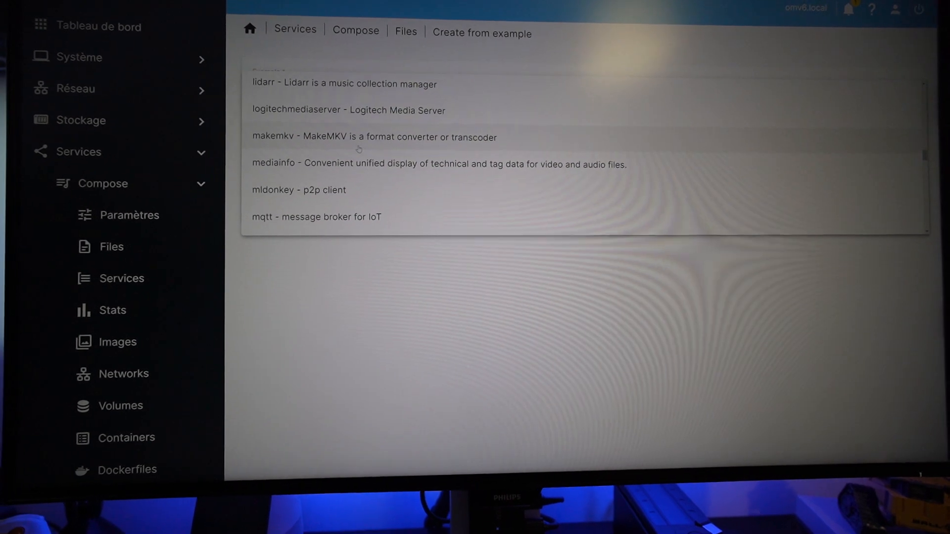
scroll(359, 149, "down", 2)
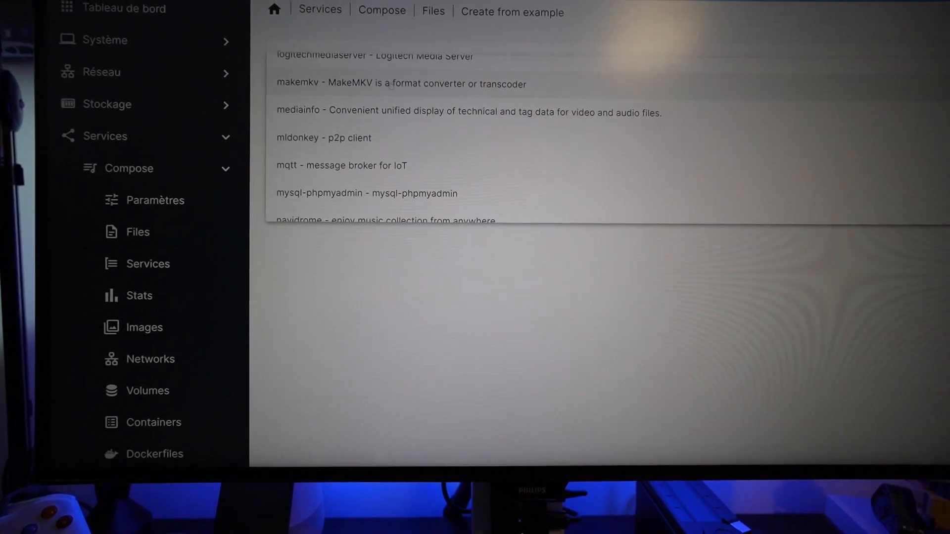
left_click(382, 14)
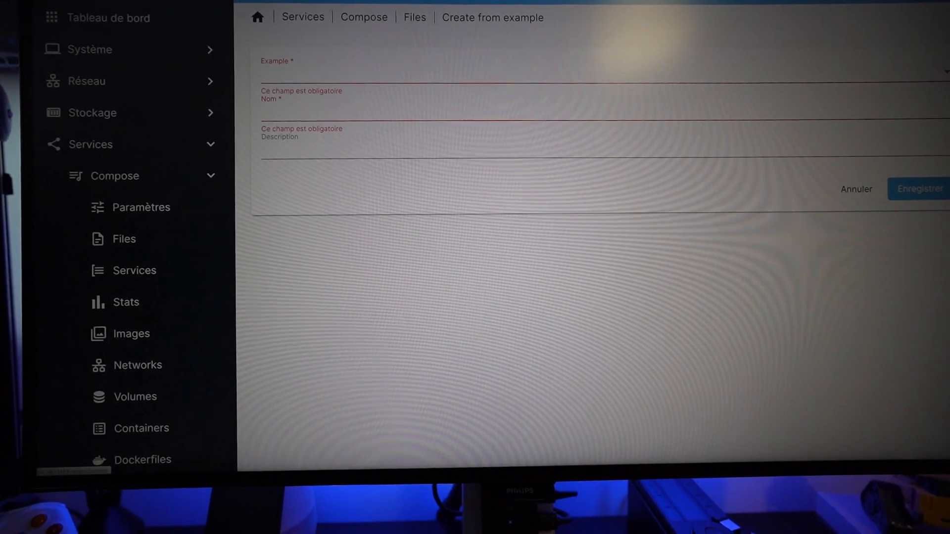
left_click(367, 17)
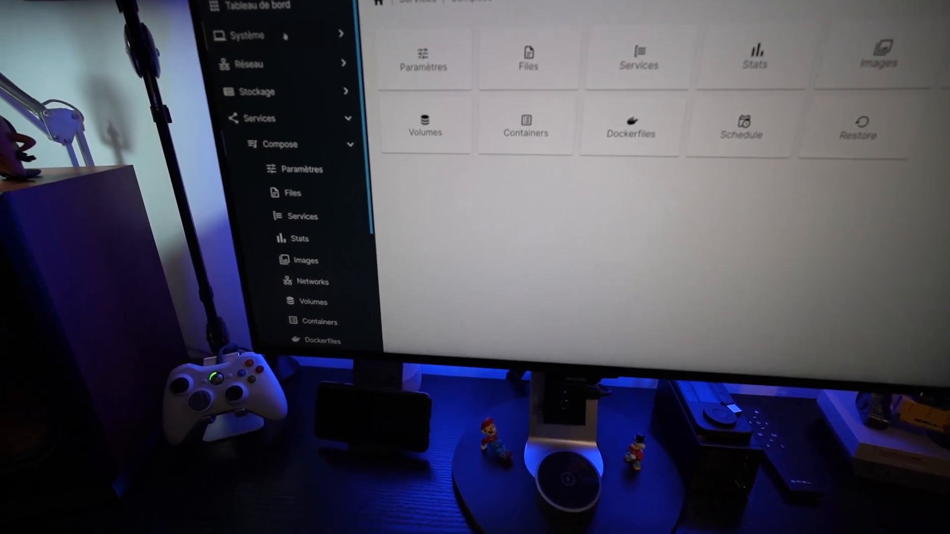
Step: Examine the package updates available for the openmediavault system
left_click(286, 50)
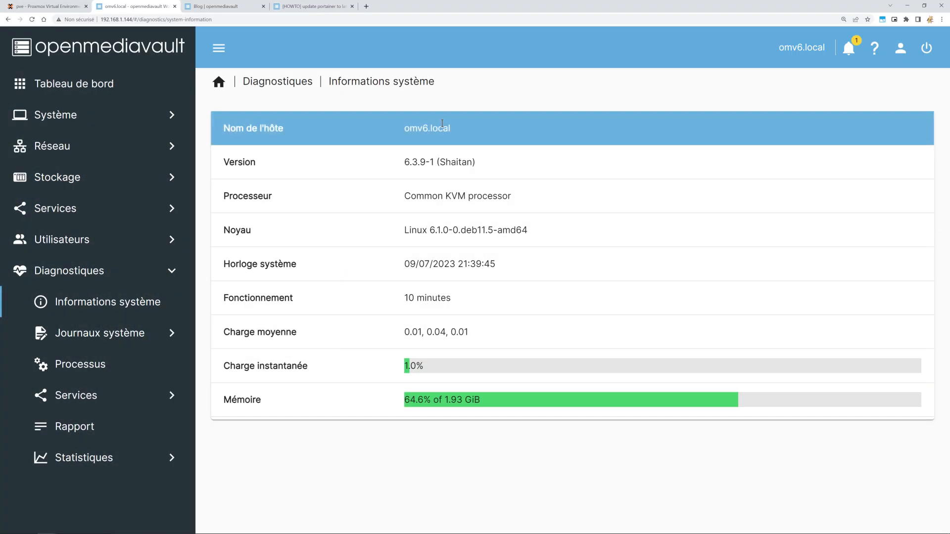
left_click(163, 125)
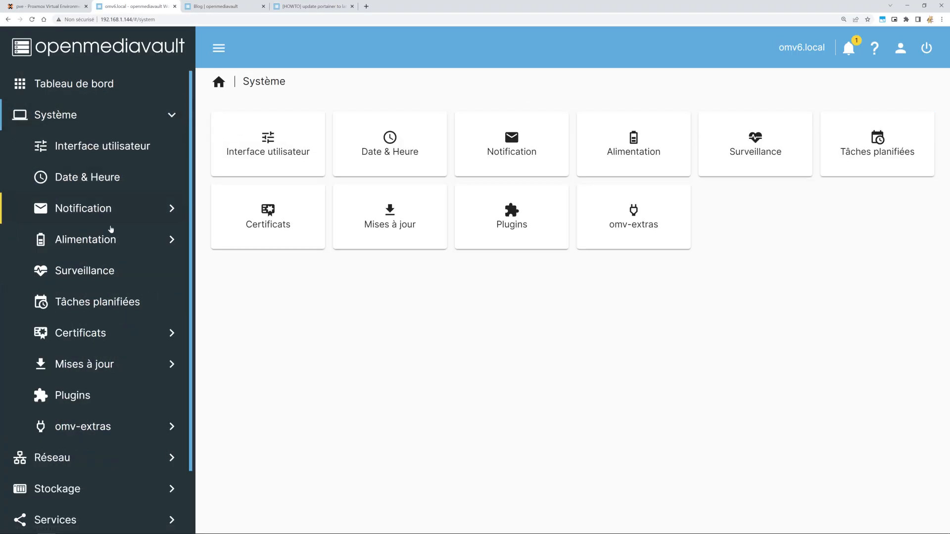
left_click(111, 365)
left_click(330, 146)
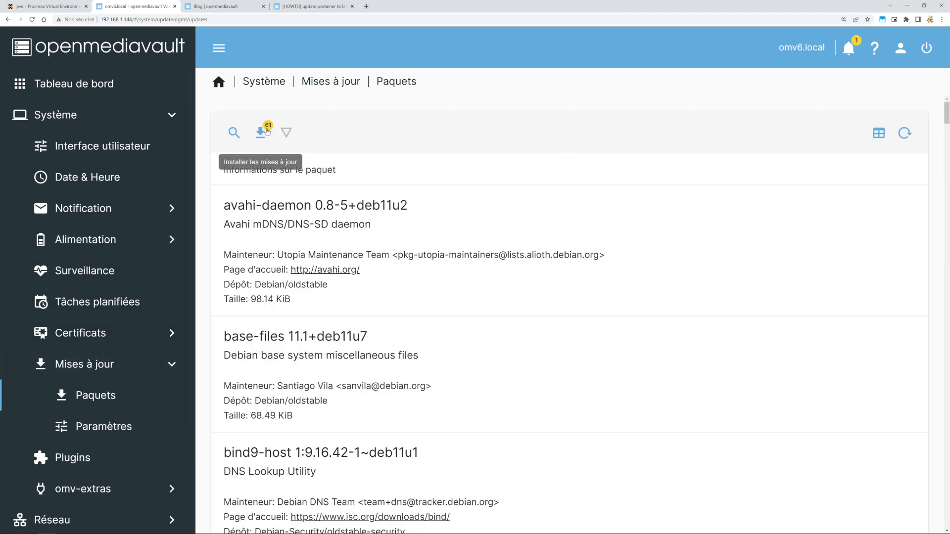
scroll(124, 396, "down", 3)
Step: Check the installed openmediavault version in the system information and compare it with the latest release on the openmediavault blog
left_click(112, 517)
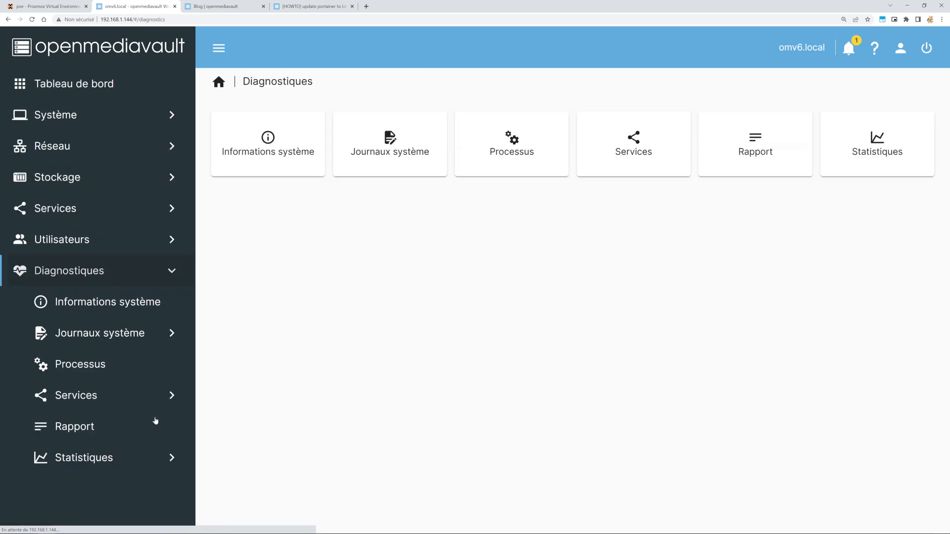
left_click(262, 160)
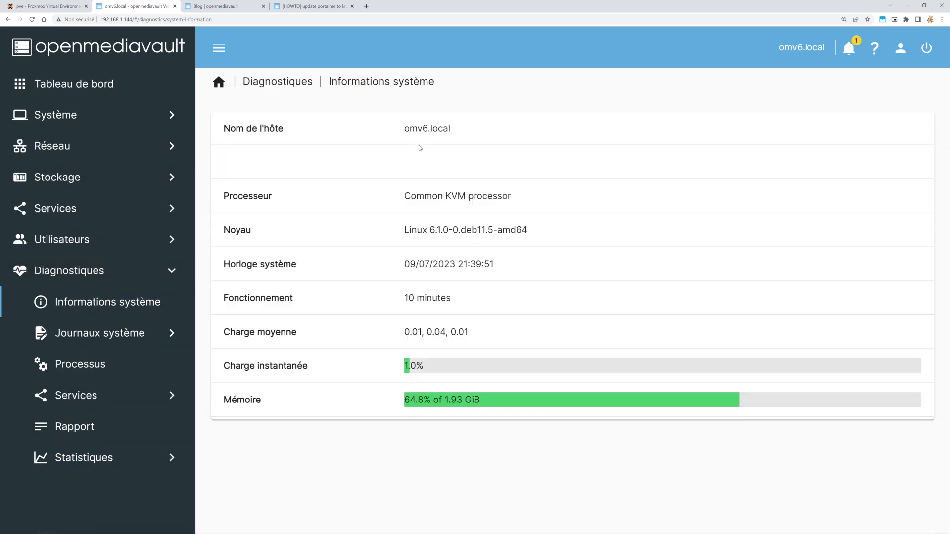
left_click(412, 166)
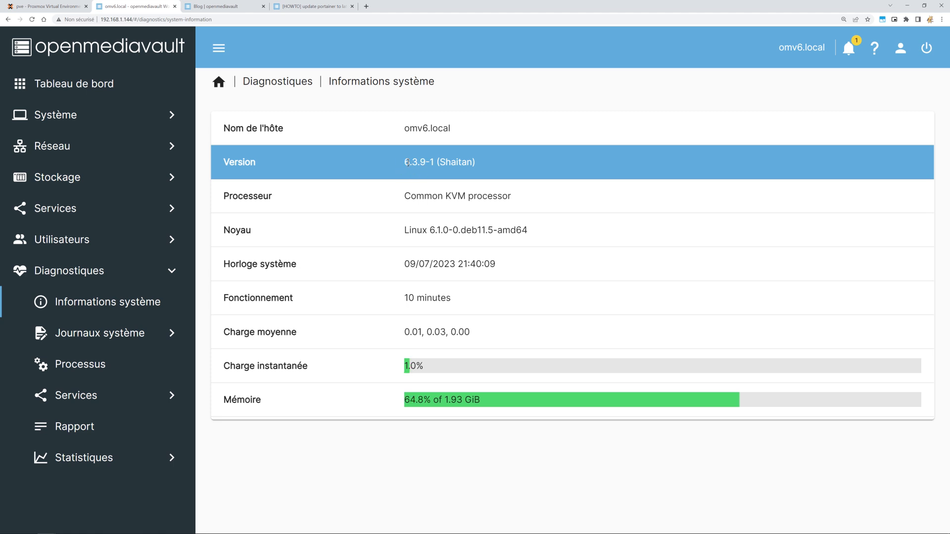
left_click(415, 171)
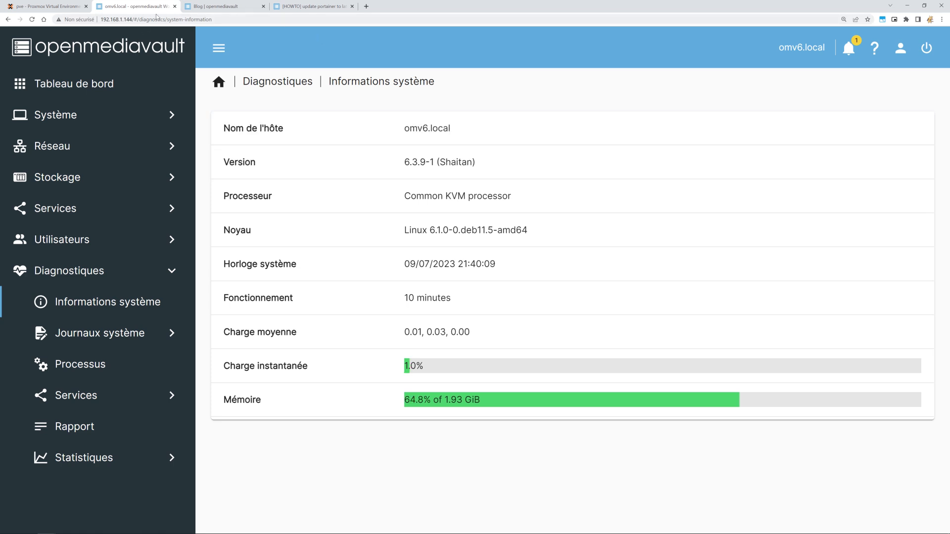
left_click(213, 6)
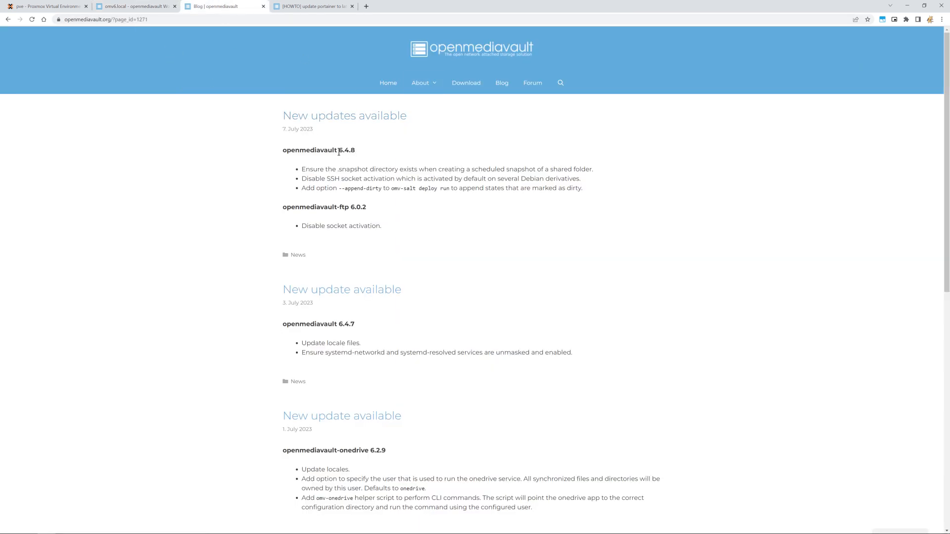
left_click(154, 5)
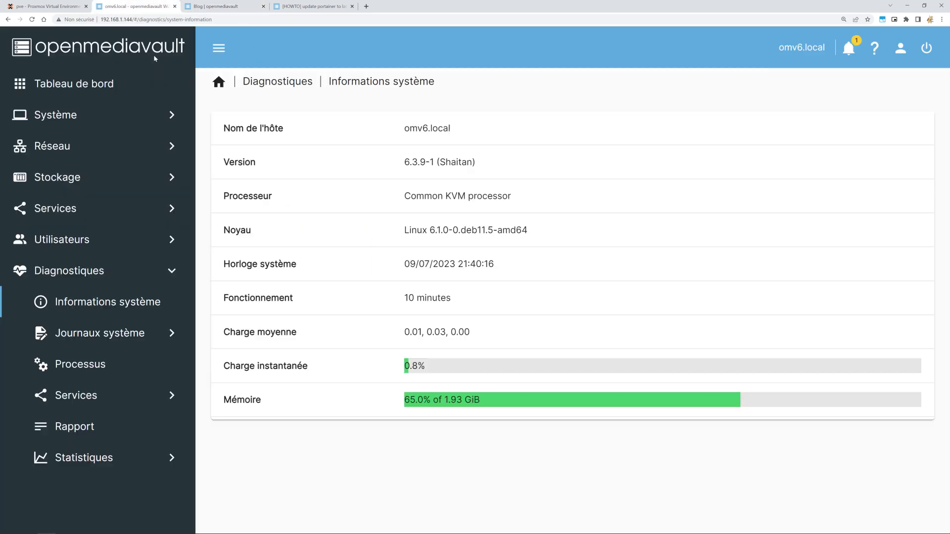
Step: Review the general settings (Paramètres) and Docker pages of omv-extras
left_click(69, 121)
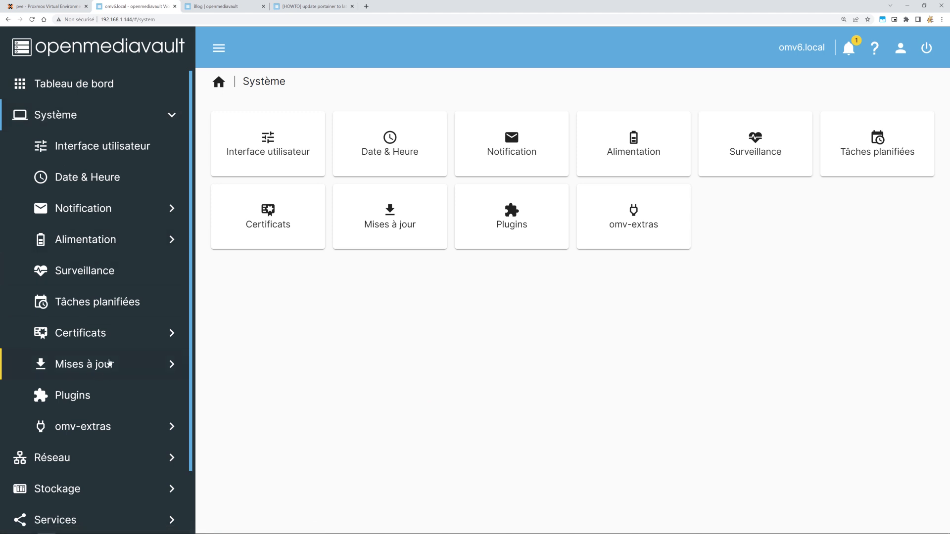
left_click(98, 430)
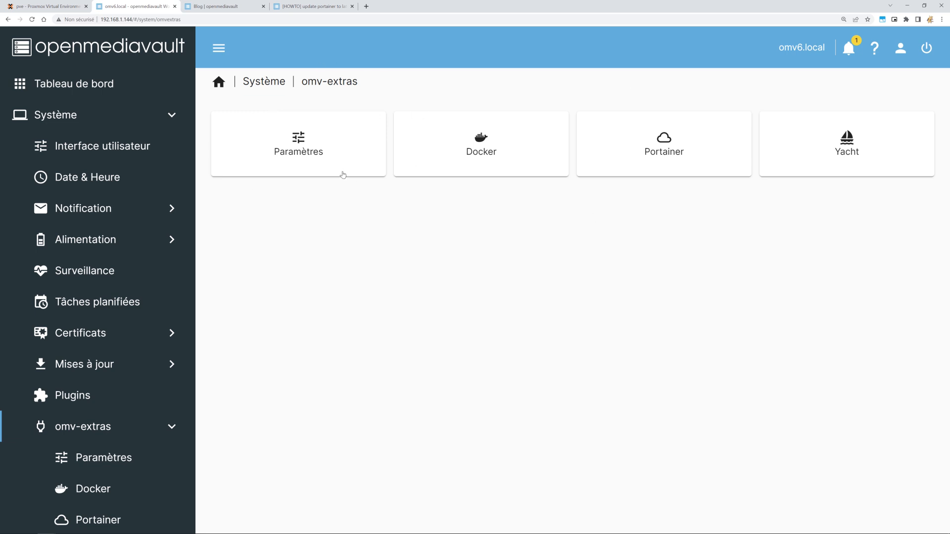
left_click(299, 141)
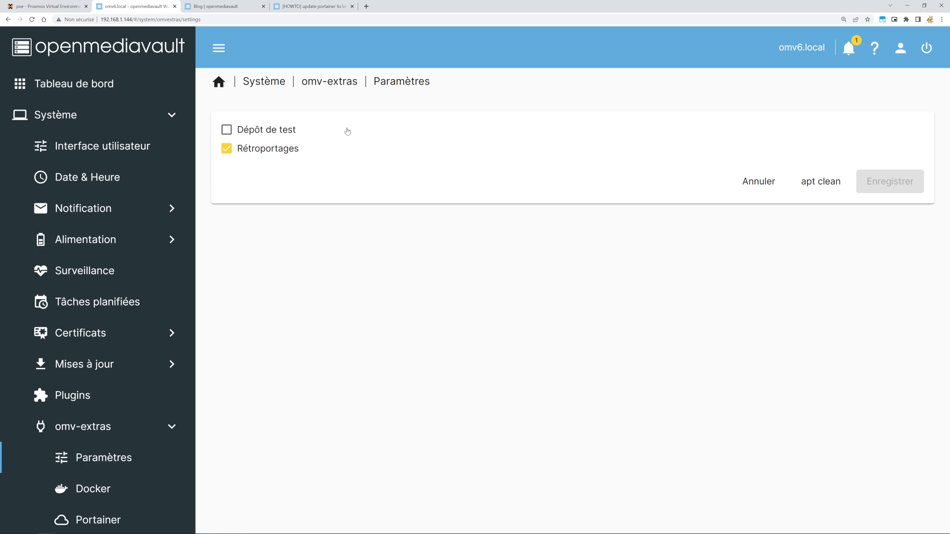
left_click(331, 84)
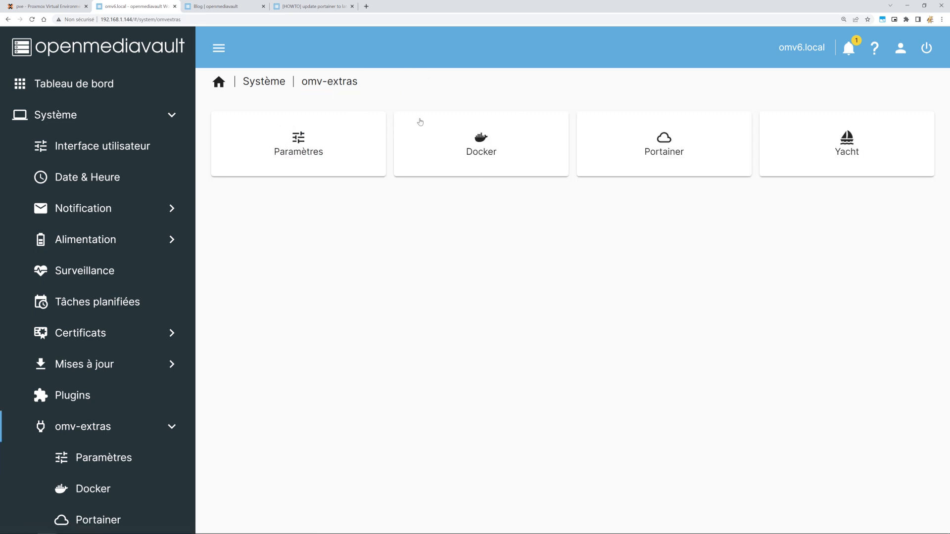
left_click(457, 155)
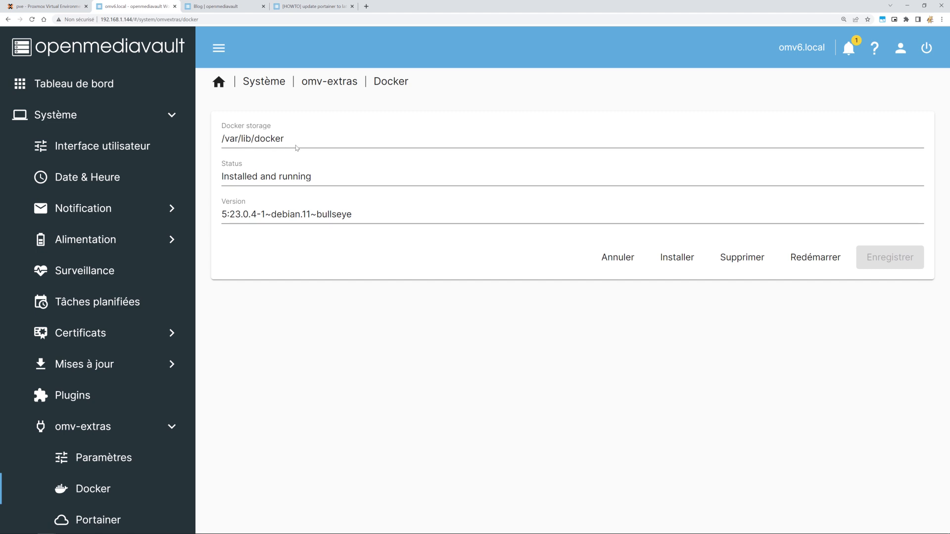
left_click(337, 87)
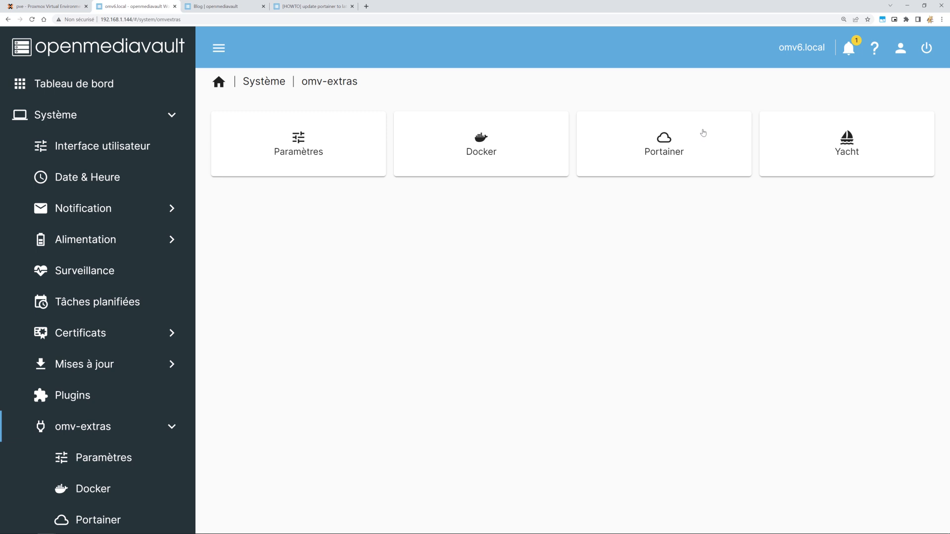
Step: Review the Portainer and Yacht pages of omv-extras
left_click(665, 141)
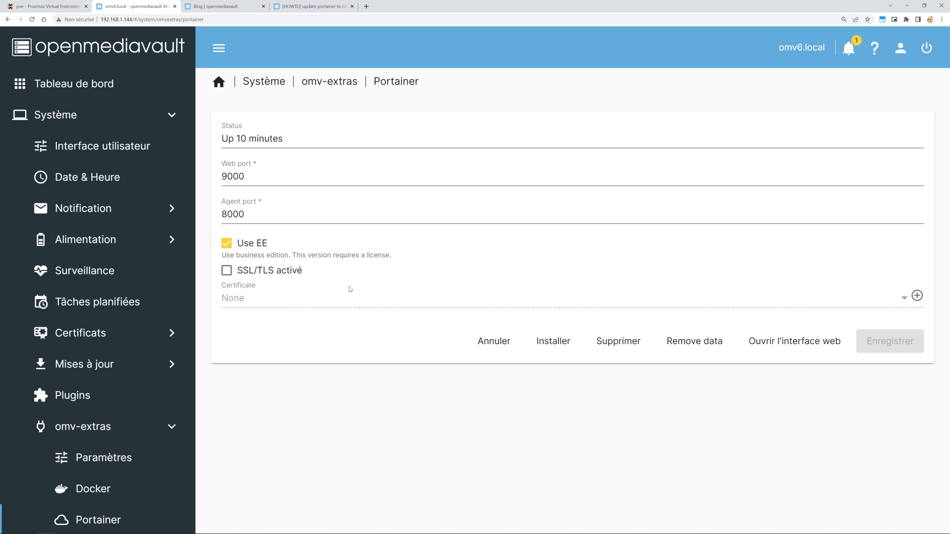
left_click(324, 82)
left_click(844, 166)
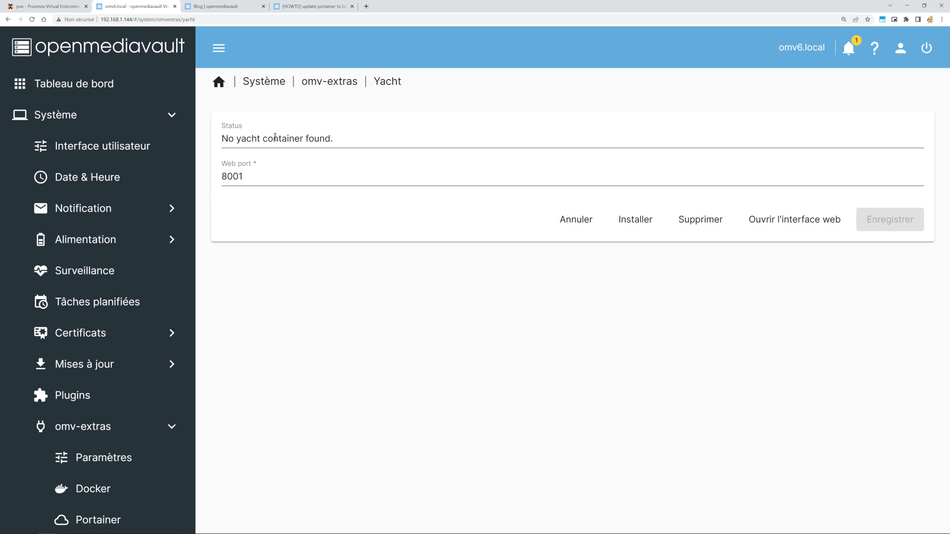
left_click(327, 82)
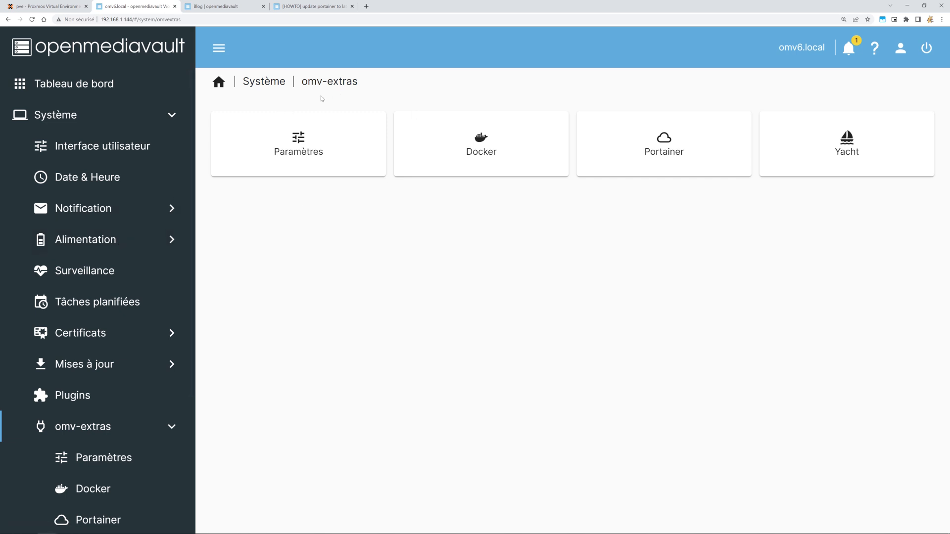
Step: Read the forum thread "omv-extras 6.3 / openmediavault-compose 6.7" for the Portainer changes, continuing to page 61
left_click(323, 7)
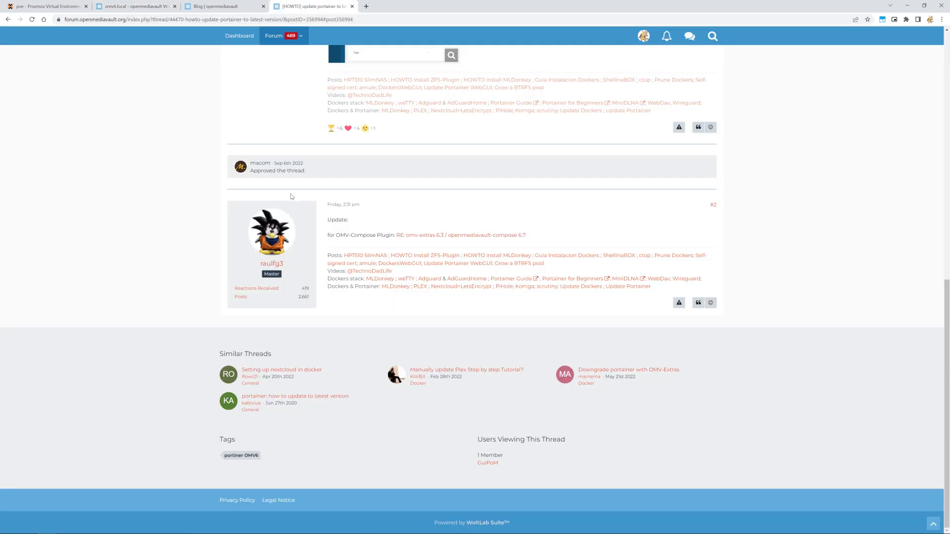
left_click_drag(948, 297, 946, 51)
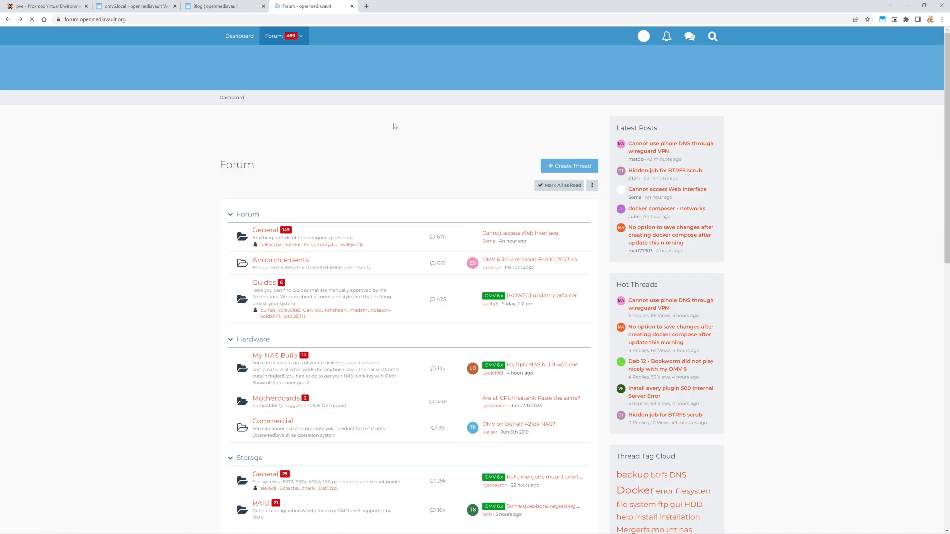
scroll(384, 255, "up", 20)
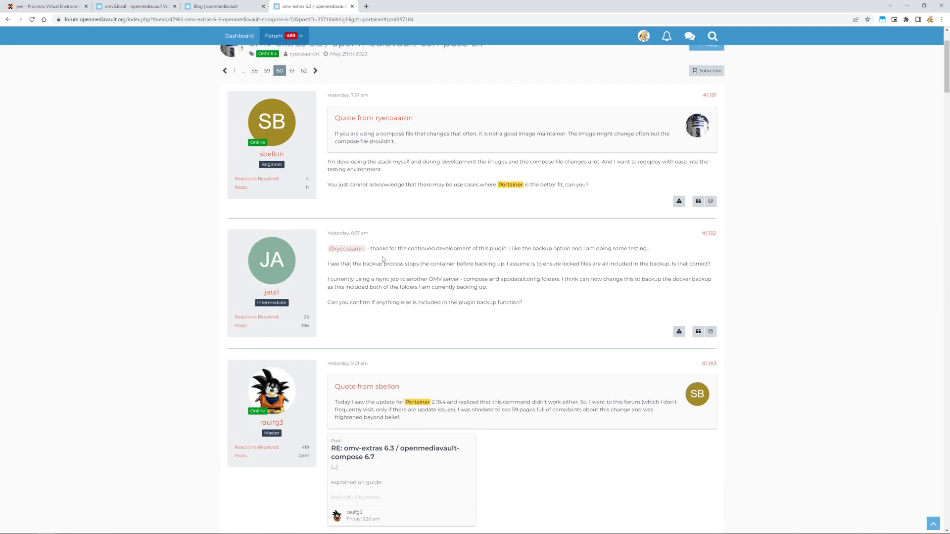
scroll(384, 260, "up", 2)
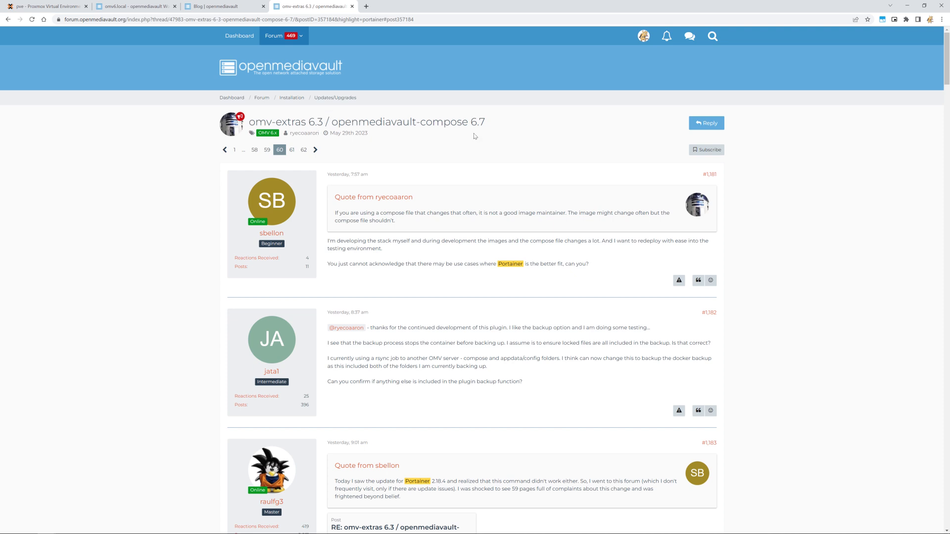
left_click(315, 151)
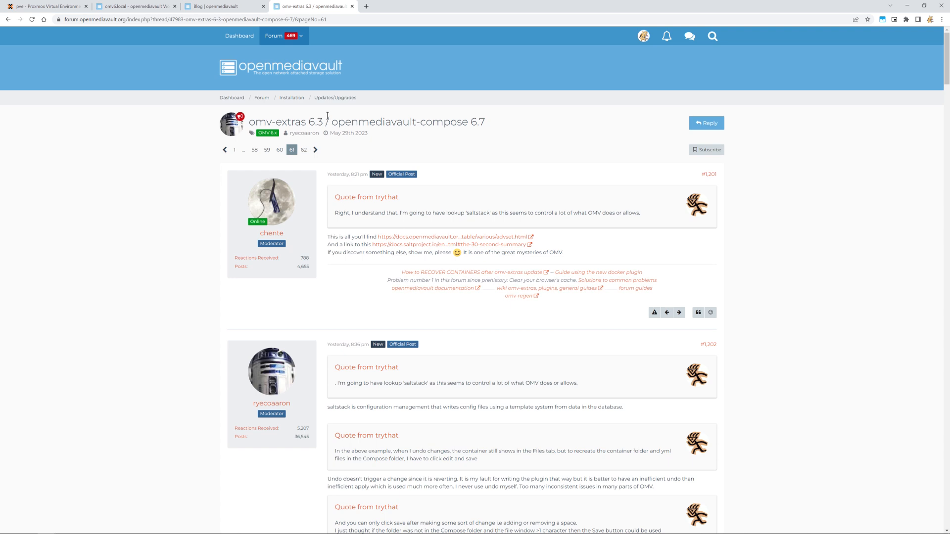
Step: Recheck the Portainer settings in omv-extras, and open the system's package update list (Paquets)
left_click(133, 6)
left_click(666, 155)
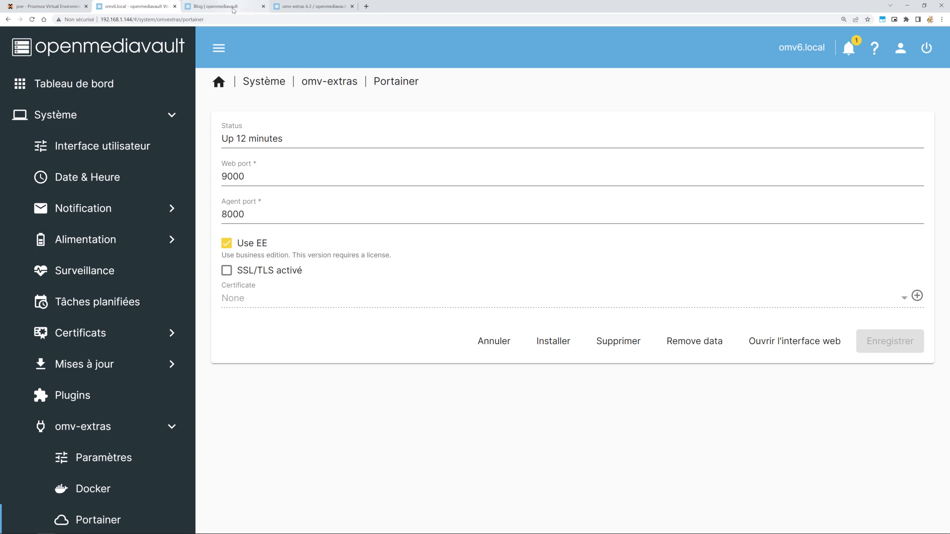
left_click(99, 367)
left_click(338, 163)
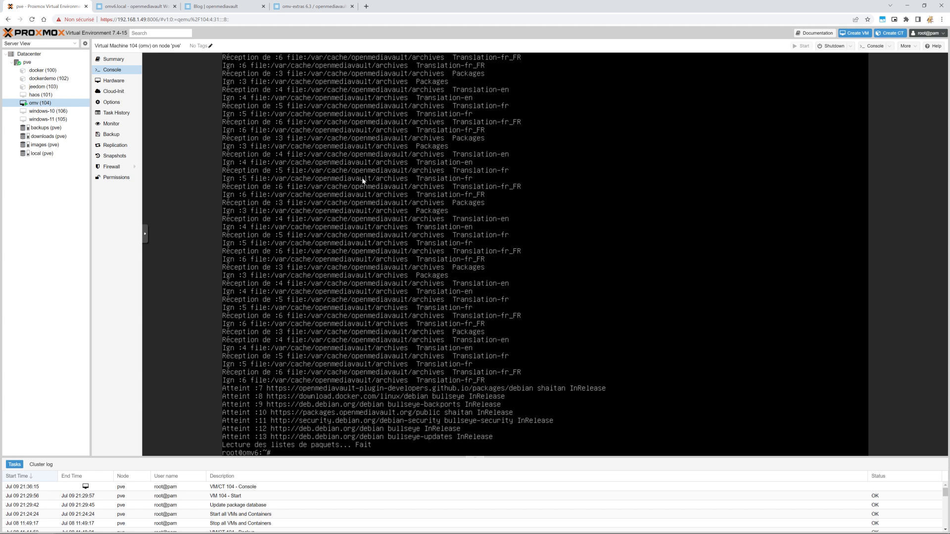
Step: Upgrade the installed packages with sudo apt-get upgrade in the omv virtual machine's console
key("Up")
key("BackSpace")
key("BackSpace")
key("BackSpace")
key("BackSpace")
type("grade")
key("Return")
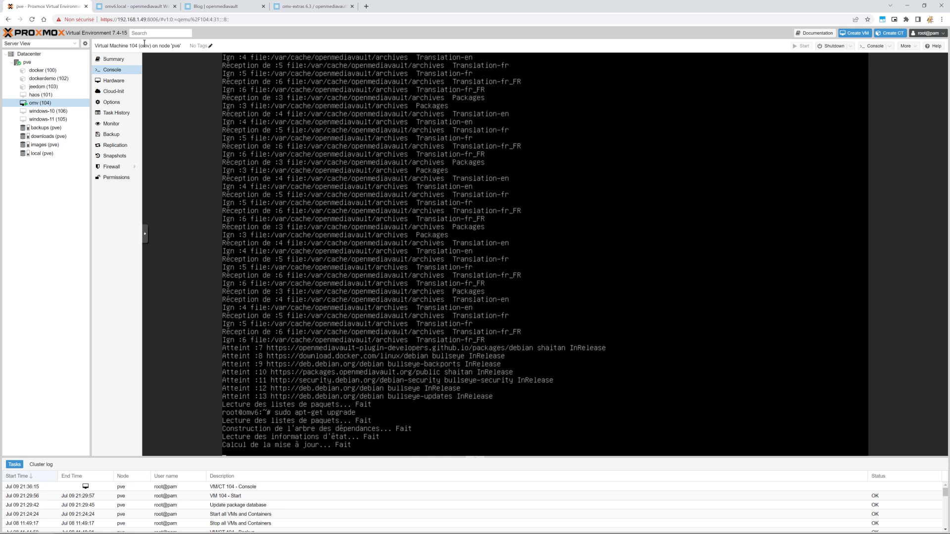
key("Return")
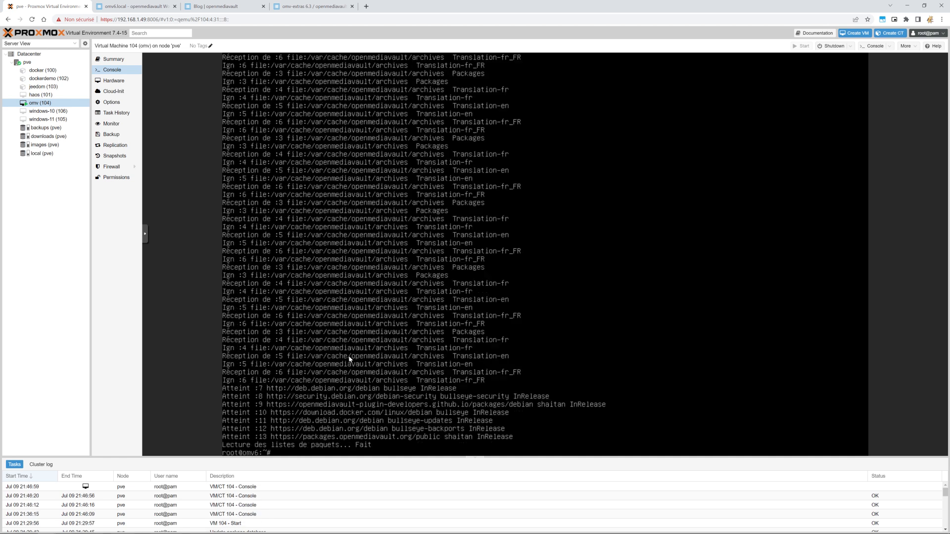
Step: Clear the omv console and run sudo apt-get upgrade again
type("clear")
key("Return")
type("sudo apt-get update")
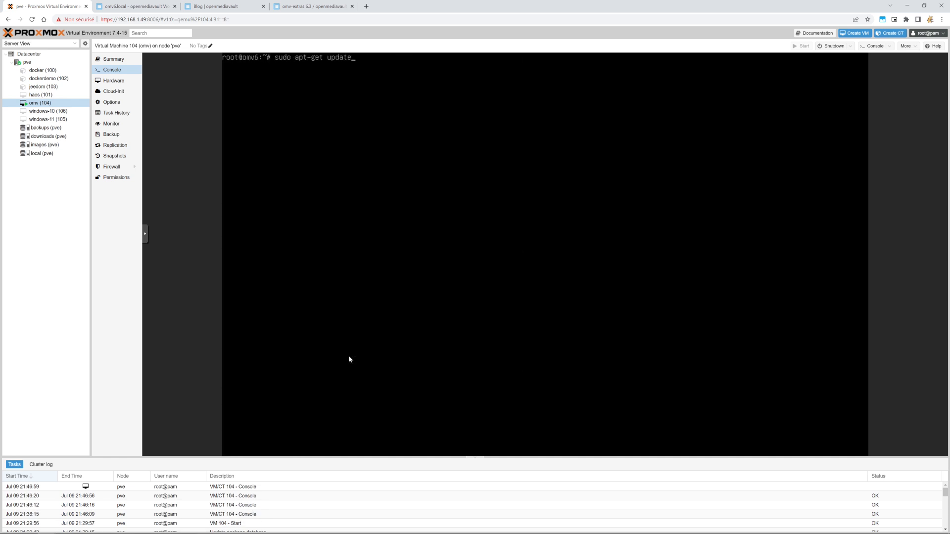
key("Up")
key("Up")
key("Return")
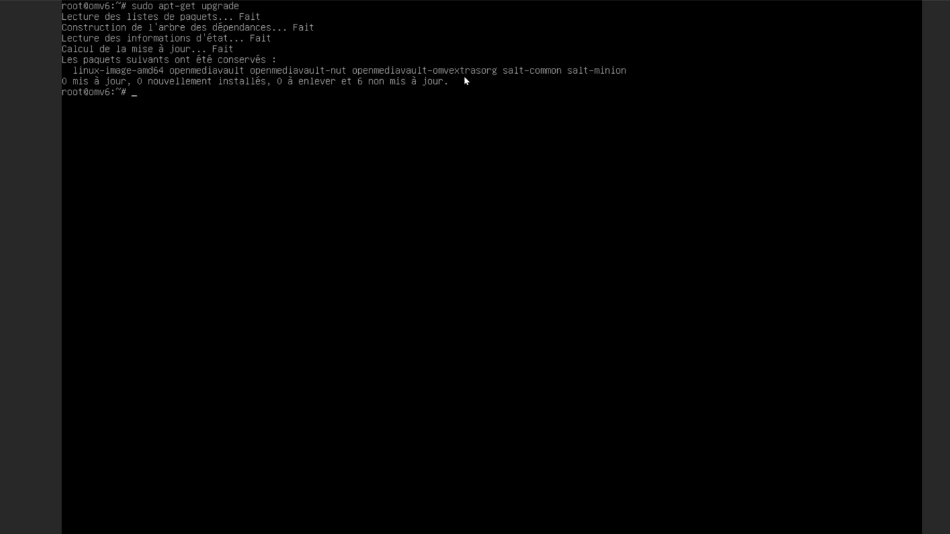
Step: Run sudo apt-get dist-upgrade and accept installing the held-back packages with O
key("Up")
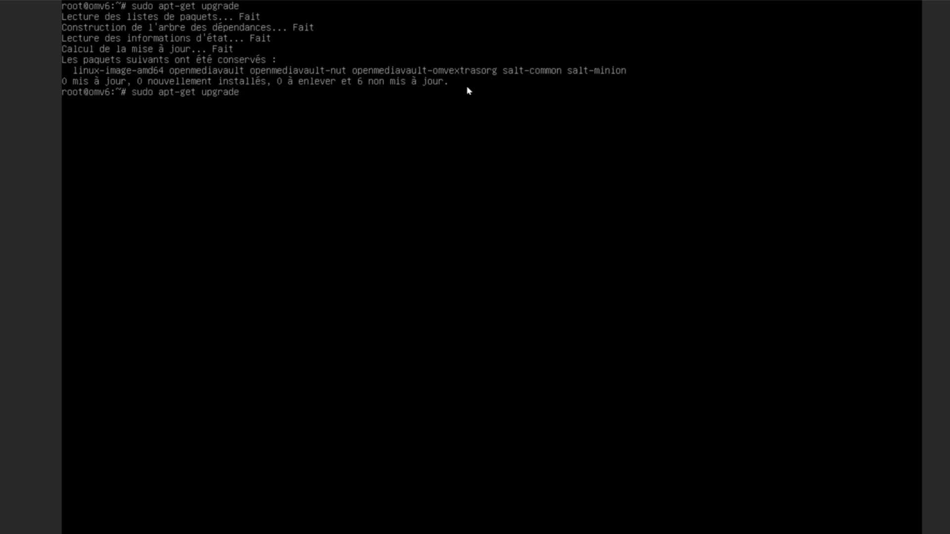
key("Left")
key("Left")
key("Left")
key("Left")
key("Left")
key("Left")
key("Left")
type("dist-")
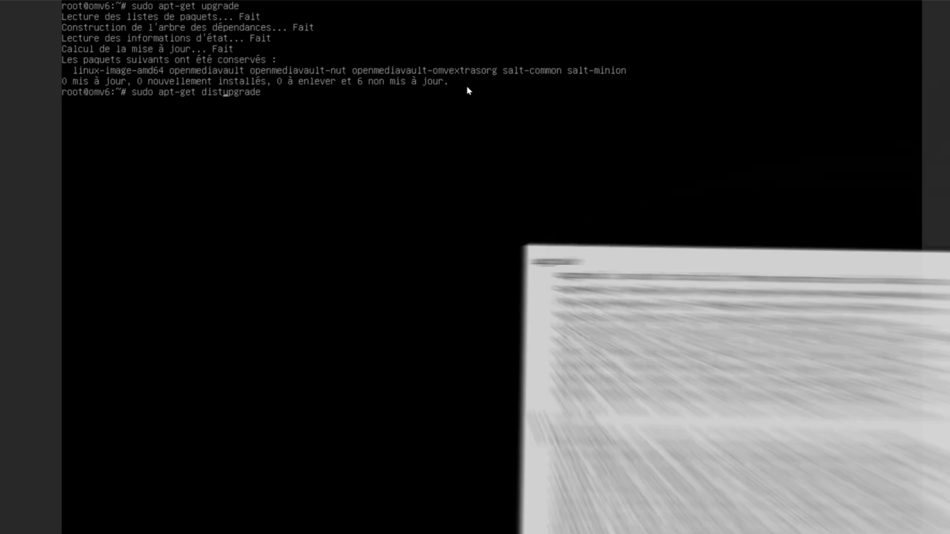
key("Return")
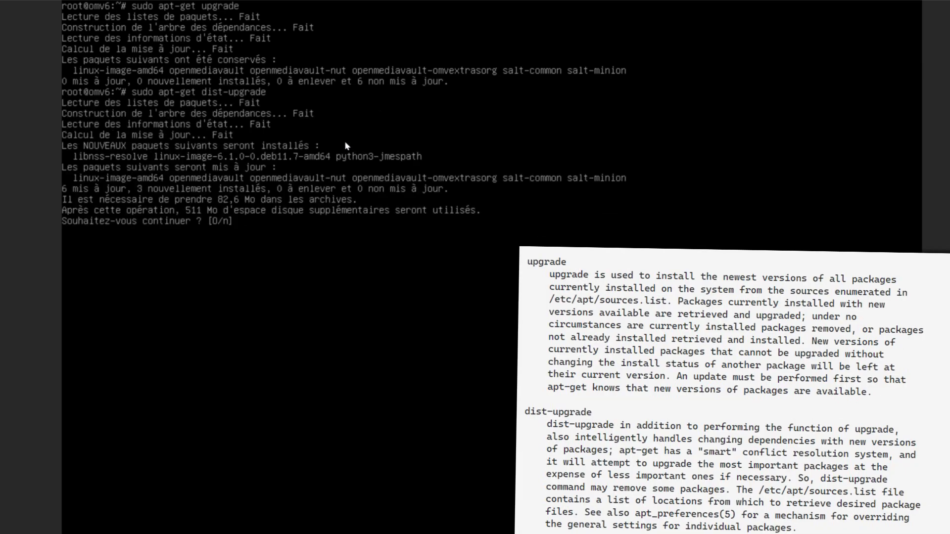
type("O")
key("Return")
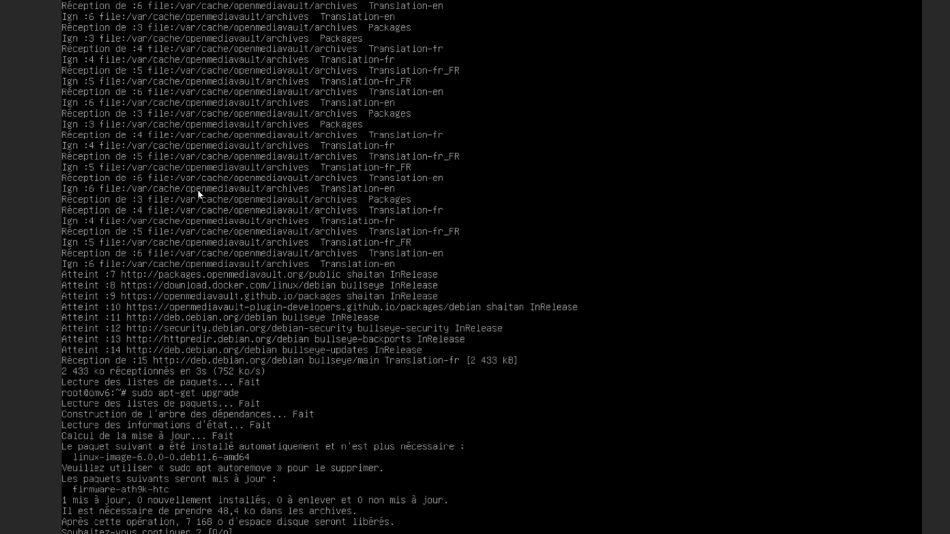
Step: Accept the firmware-ath9k-htc upgrade with O and refresh the package lists with sudo apt-get update
type("O")
key("Return")
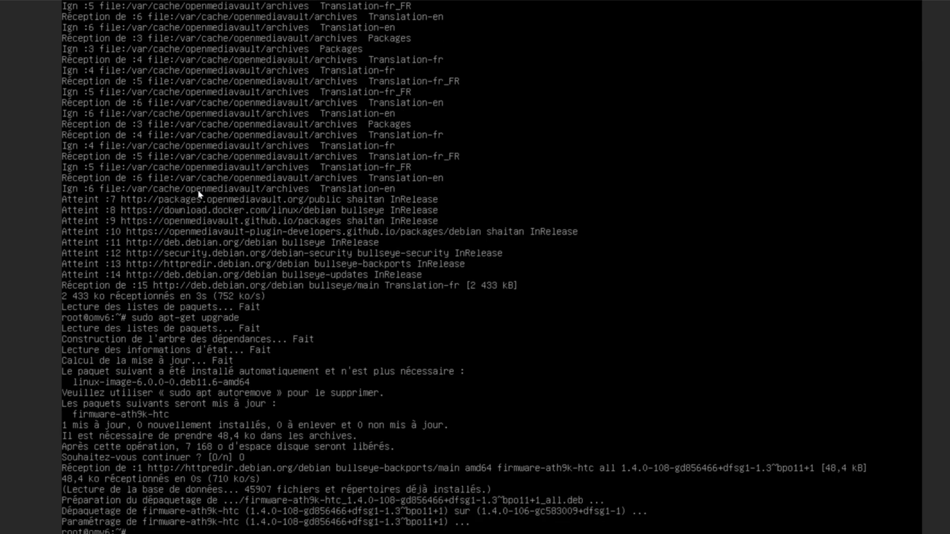
key("Up")
key("Up")
key("Return")
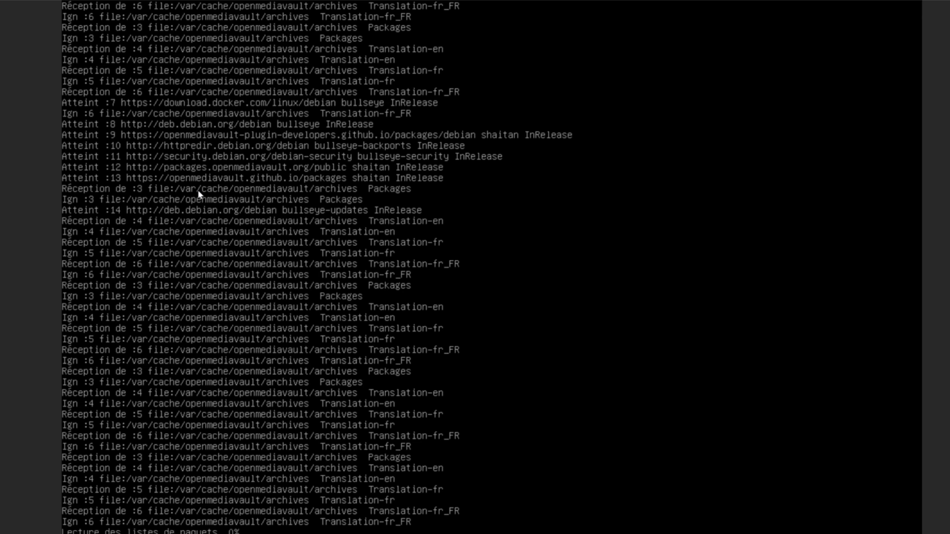
Step: Check for remaining package upgrades with sudo apt-get upgrade
key("Up")
key("Up")
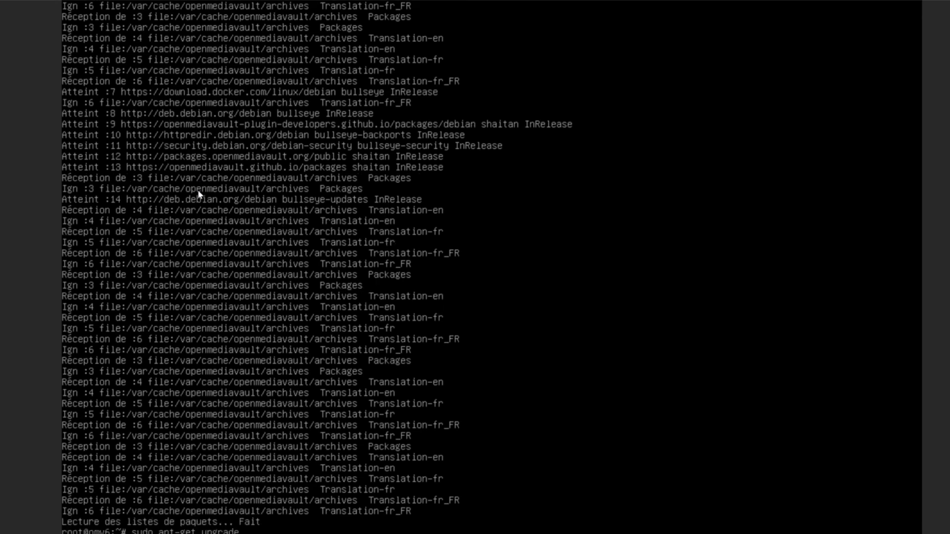
key("Return")
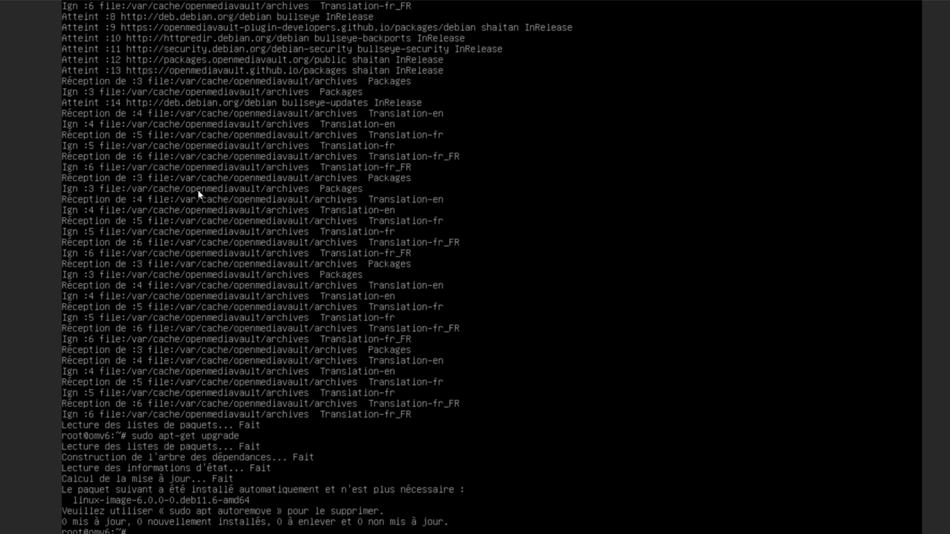
Step: Remove the unneeded linux-image-6.0.0-0.deb11.6-amd64 package with sudo apt-get autoremove, accepting with O
key("Up")
key("BackSpace")
key("BackSpace")
key("BackSpace")
key("BackSpace")
key("BackSpace")
key("BackSpace")
type("autoremove")
key("Return")
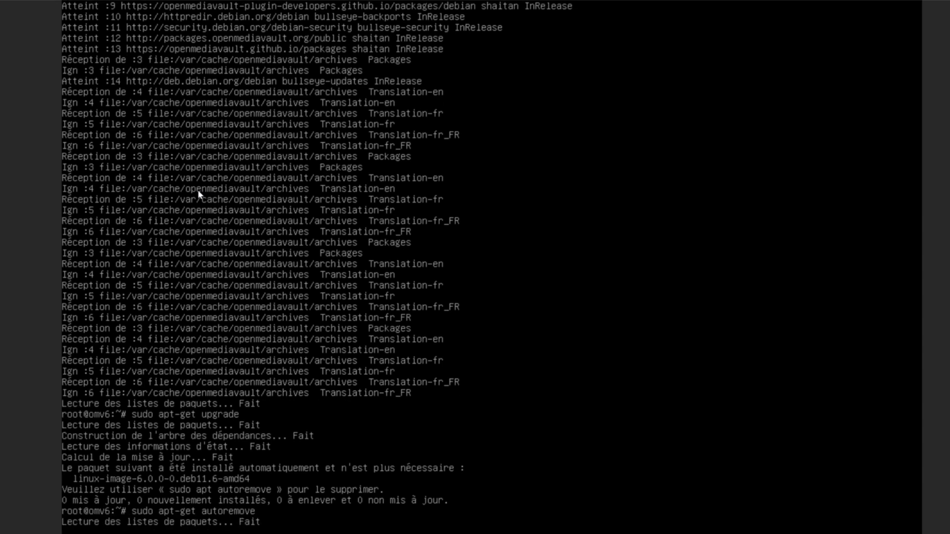
type("O")
key("Return")
Step: Rerun sudo apt-get update and sudo apt-get upgrade to verify that the system is up to date
key("Up")
key("Up")
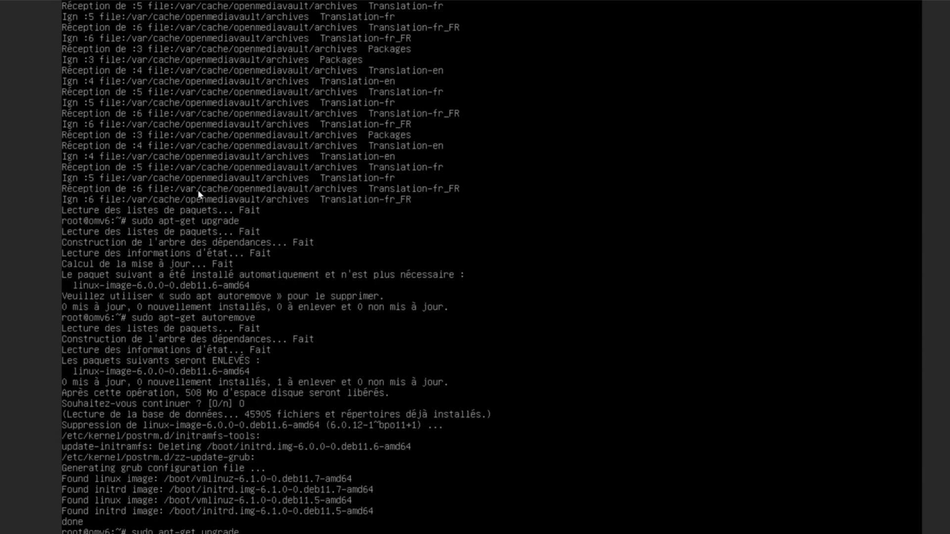
key("Up")
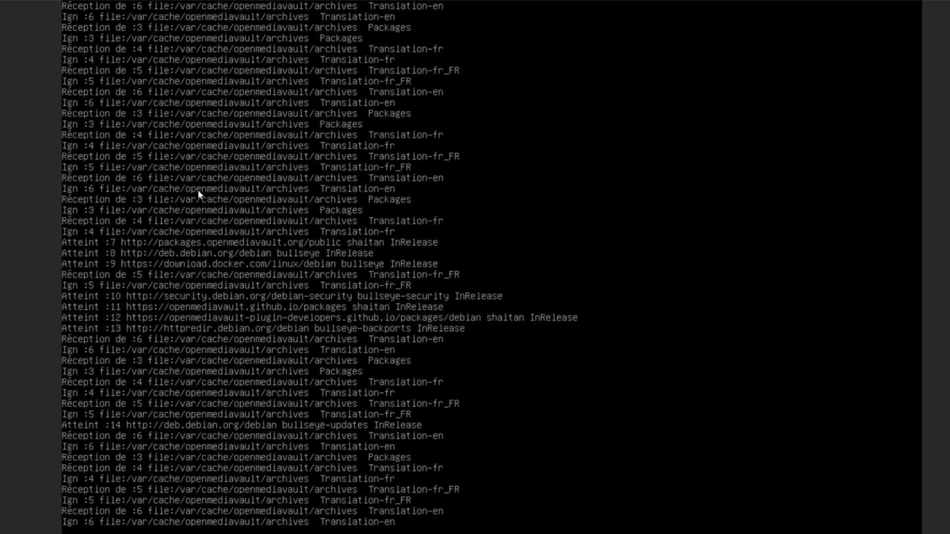
key("Up")
key("Up")
key("Up")
key("Up")
key("Up")
key("Up")
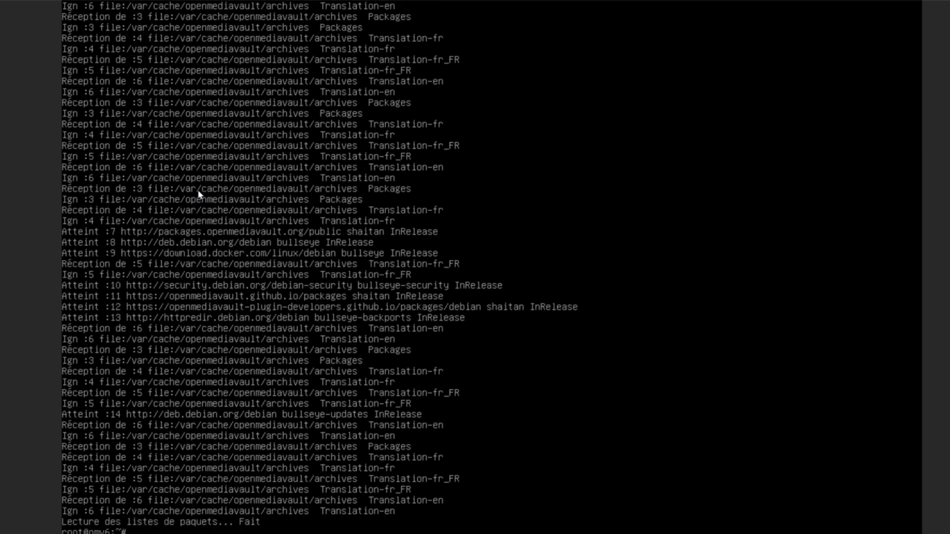
key("Return")
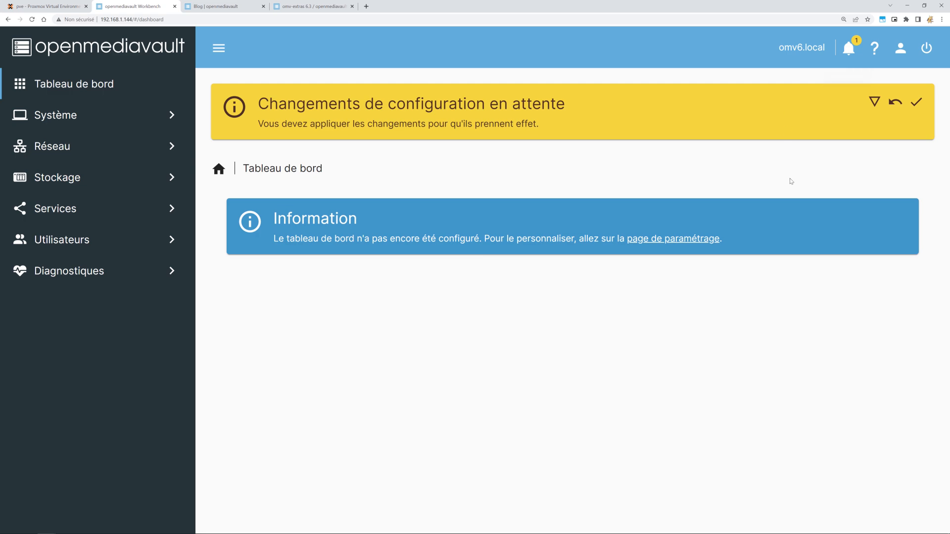
Step: Reload the openmediavault dashboard and try to apply the pending configuration changes
key("F5")
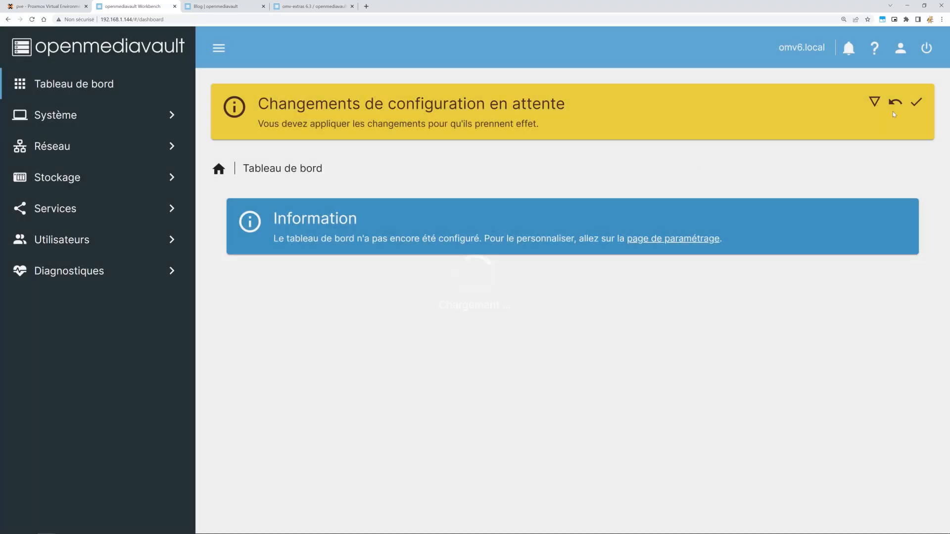
left_click(916, 102)
left_click(609, 314)
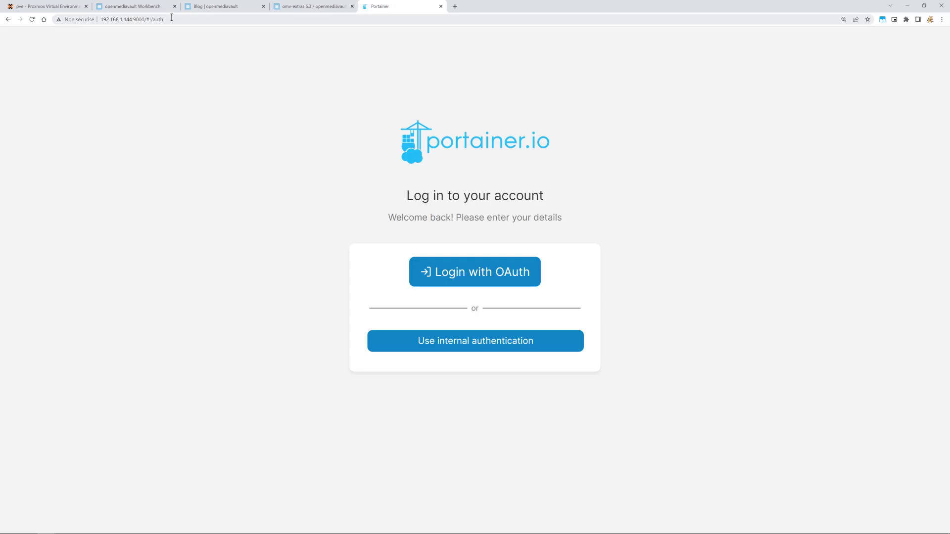
Step: Reload the Portainer login page on port 9000 of the openmediavault server to check that it responds
left_click(172, 18)
key("Return")
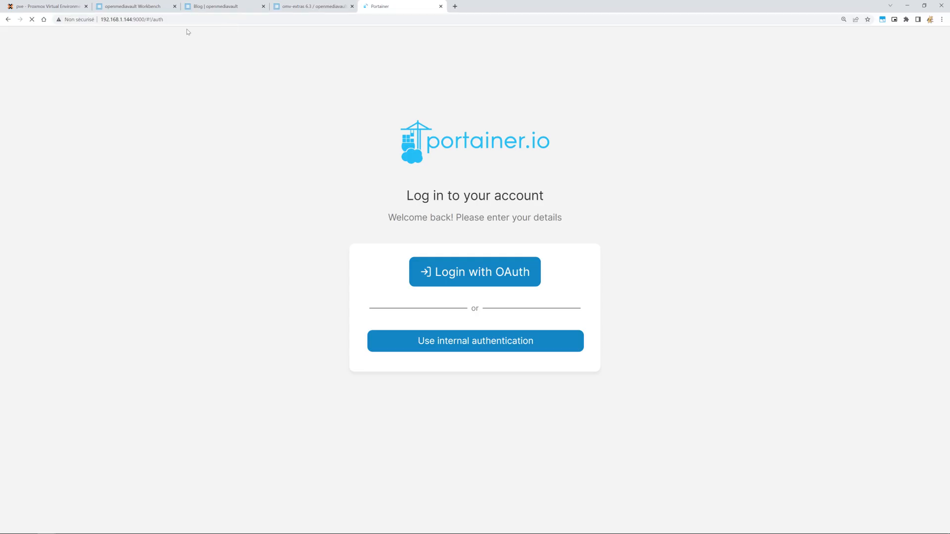
left_click_drag(133, 20, 89, 28)
left_click(133, 19)
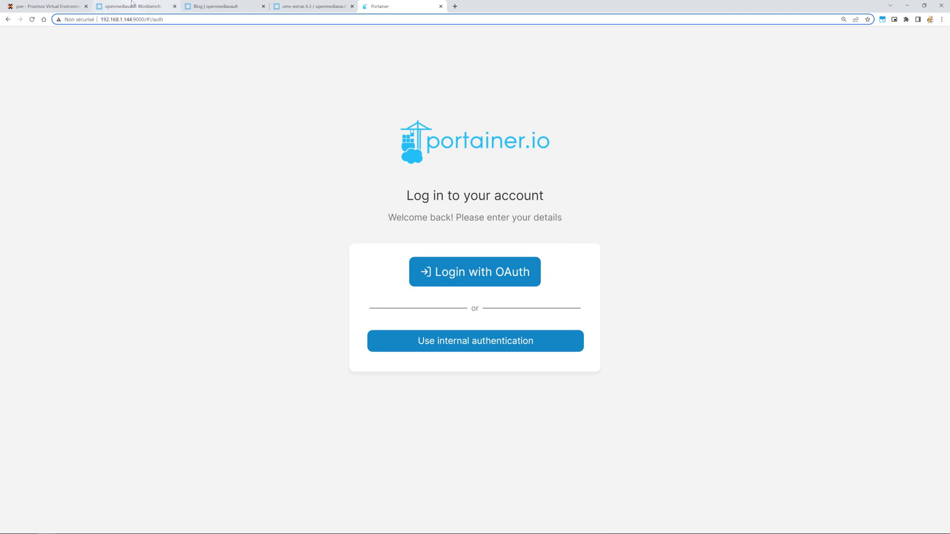
Step: Open the omv-extras settings in openmediavault and examine the pending configuration modules and the Docker repo note about openmediavault-compose
left_click(131, 6)
left_click(127, 117)
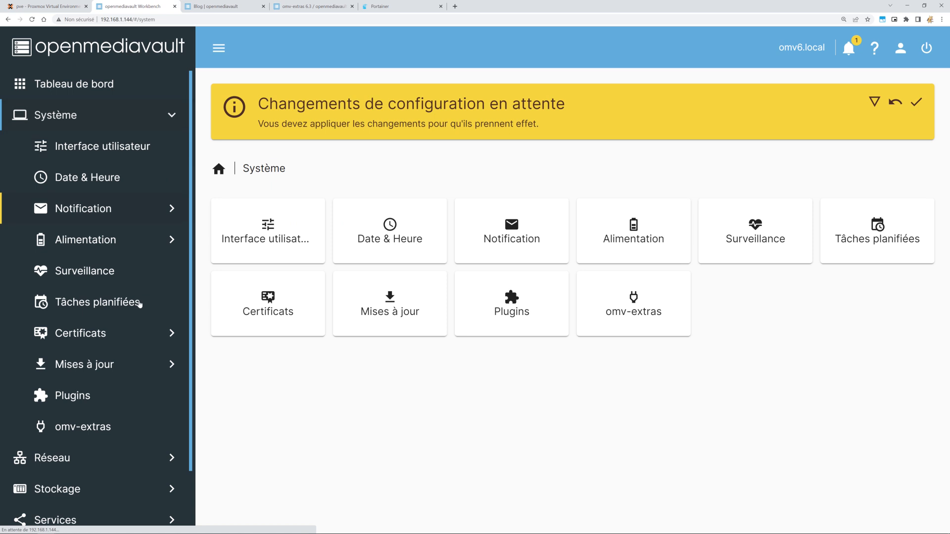
left_click(106, 426)
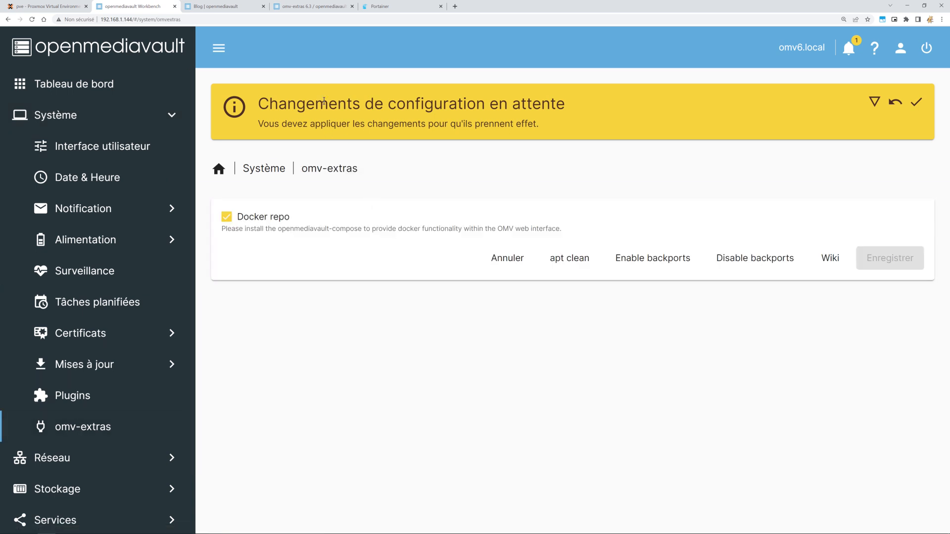
left_click(875, 102)
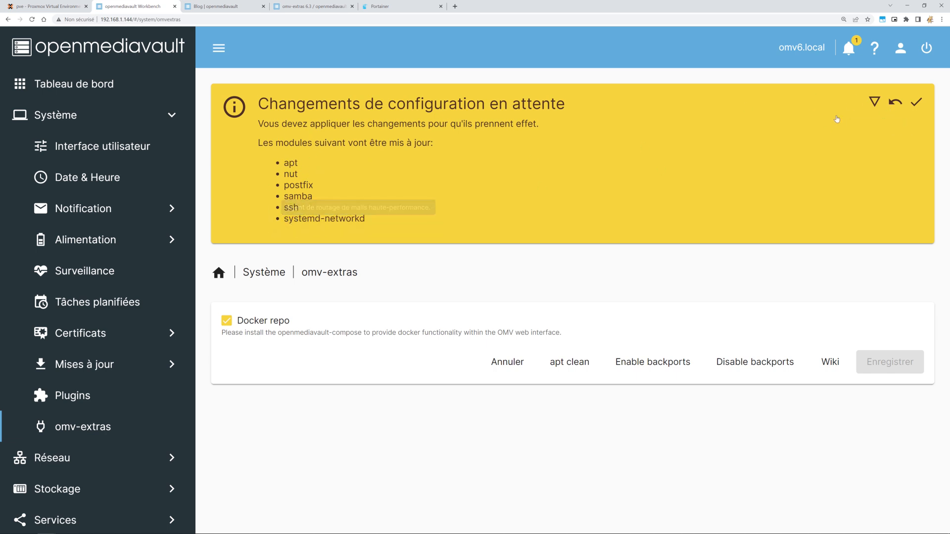
left_click(874, 103)
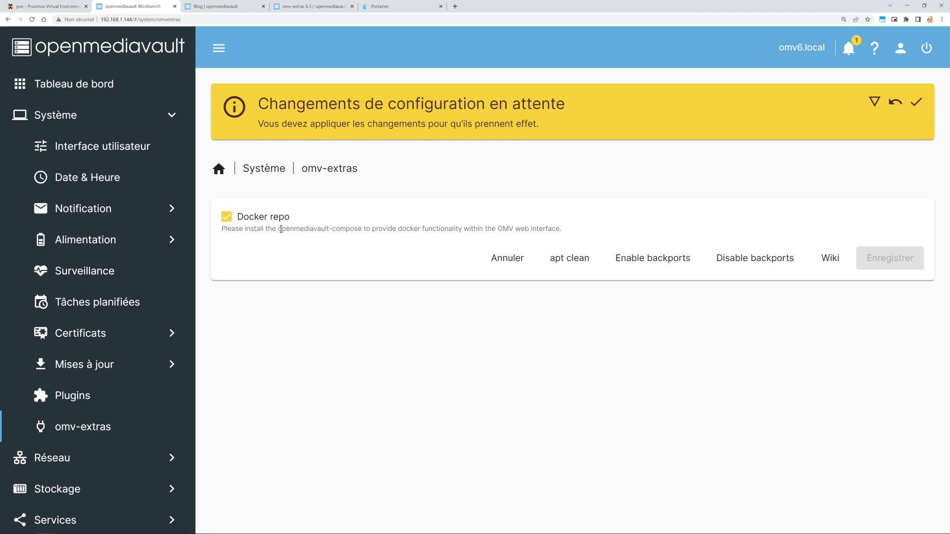
left_click_drag(279, 228, 363, 228)
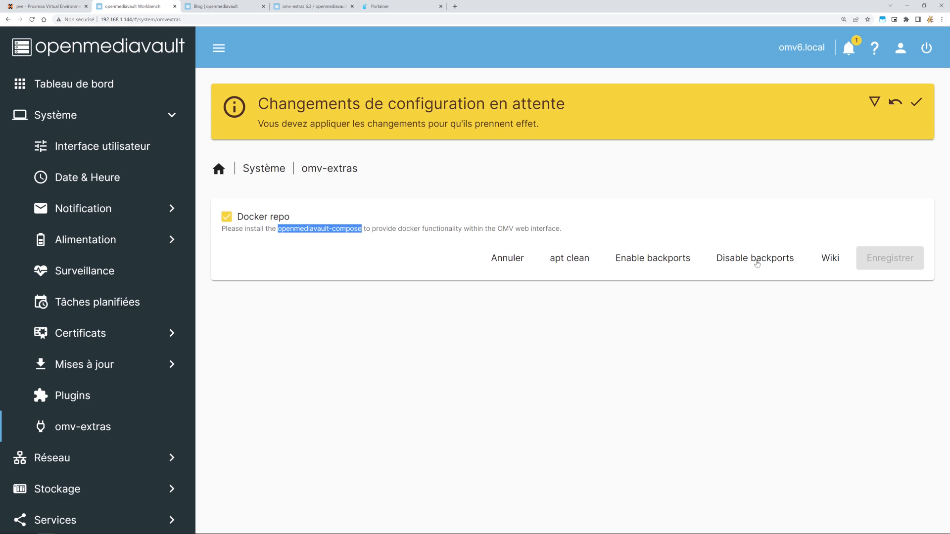
Step: Open the omv-extras wiki and read the docker_compose plugin page's prerequisites, installation and settings sections
left_click(830, 258)
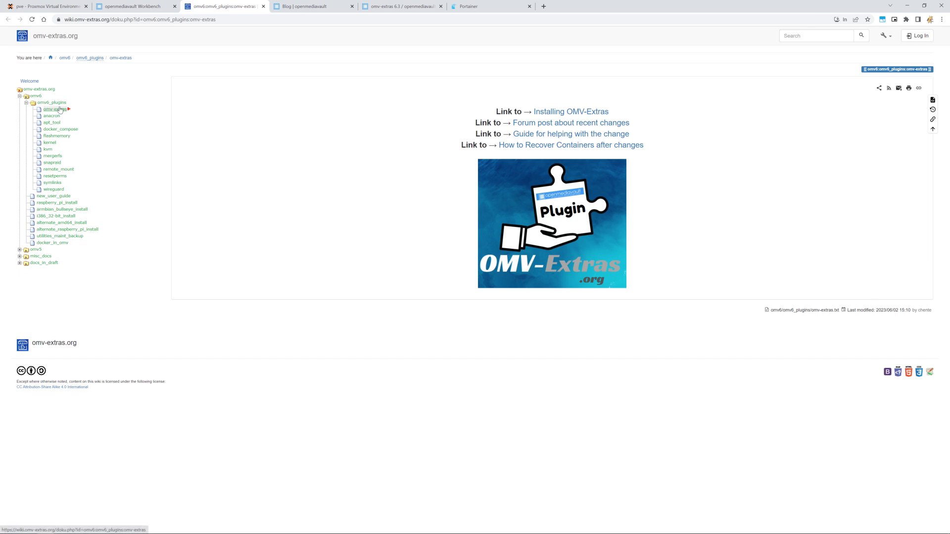
left_click(56, 109)
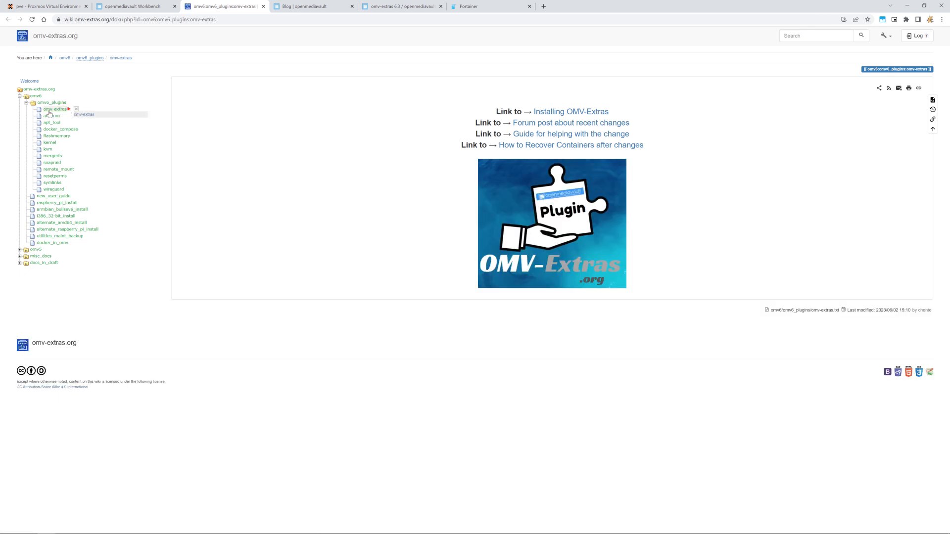
left_click(62, 130)
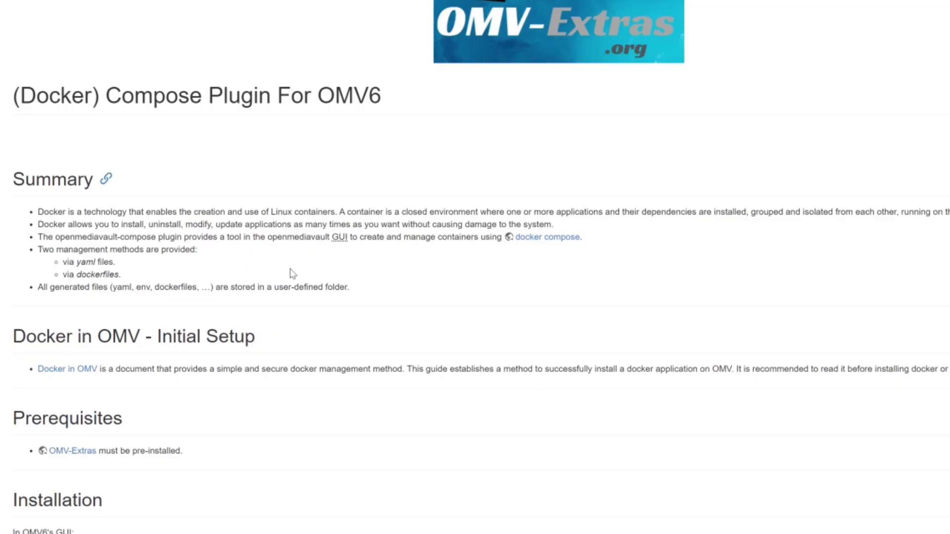
scroll(197, 177, "down", 6)
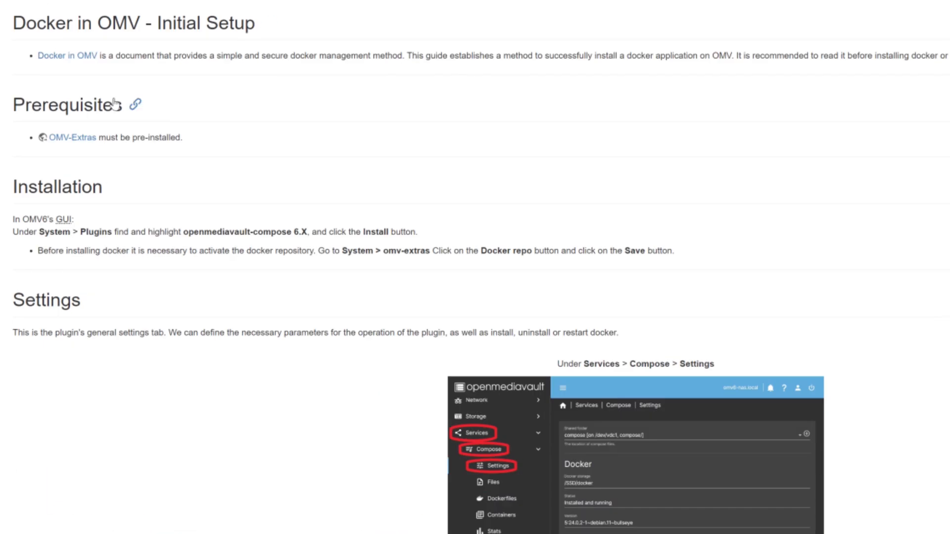
scroll(130, 253, "down", 5)
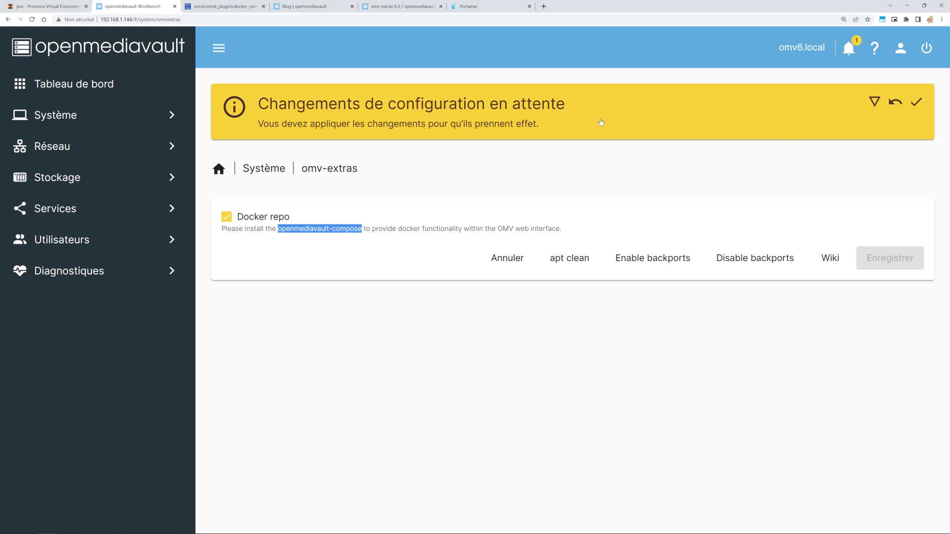
Step: Revisit the Portainer page and list the running containers with docker ps in the Proxmox omv console
left_click(490, 7)
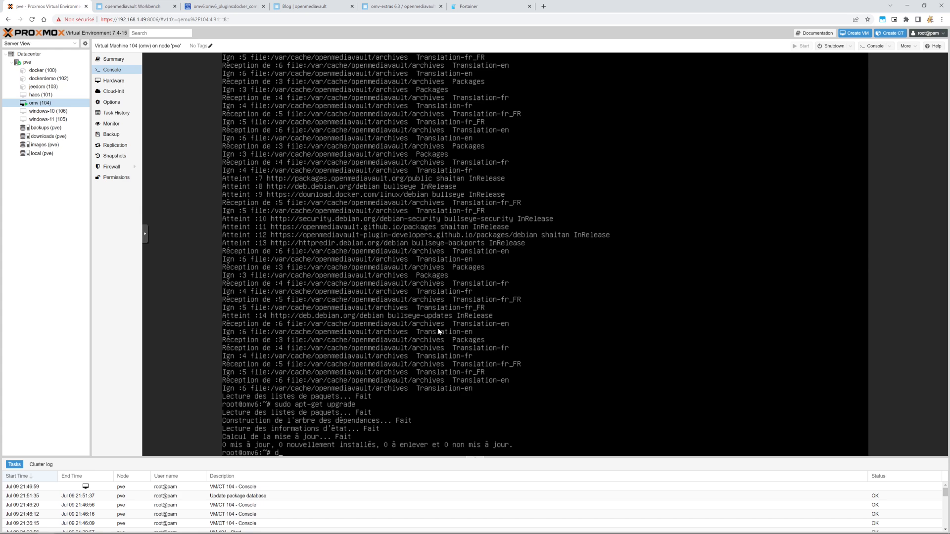
key("Return")
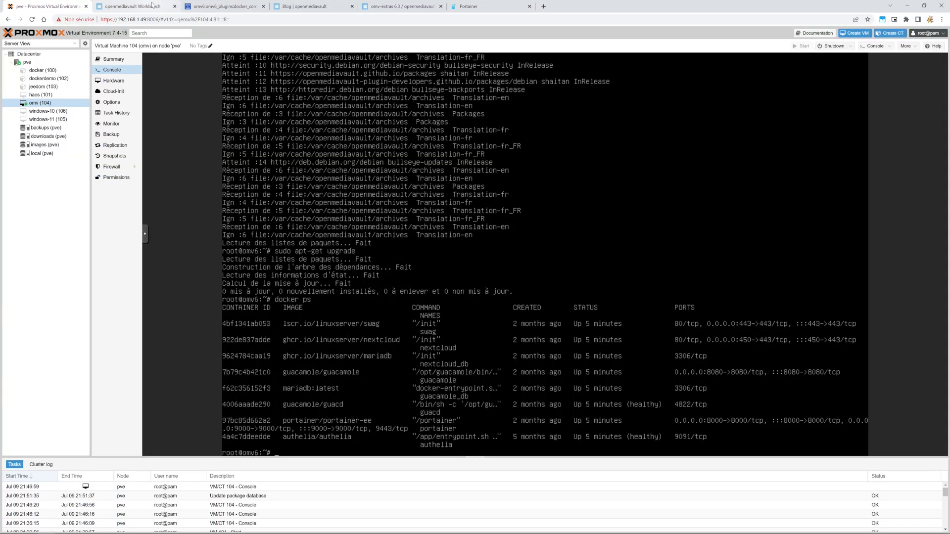
Step: Switch to the openmediavault web interface, open the system plugin list and search for "compo"
left_click(133, 6)
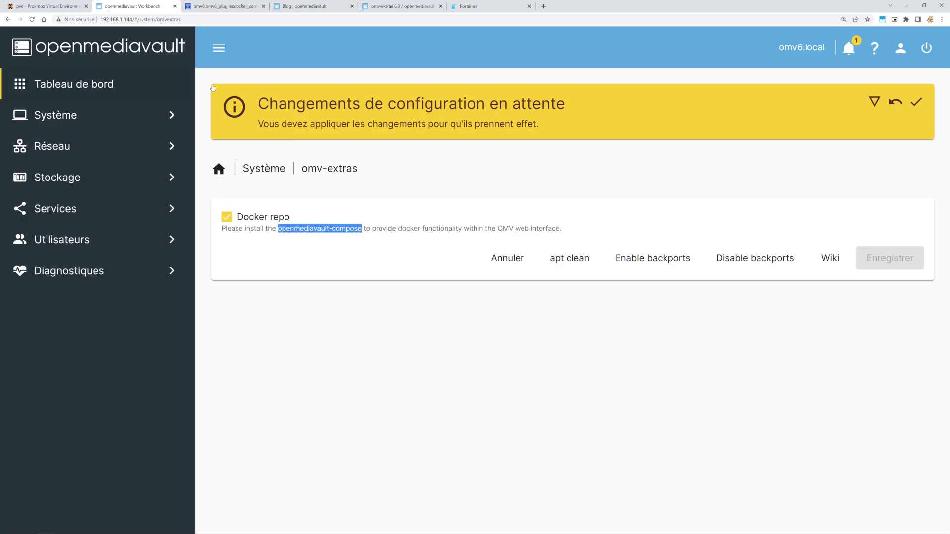
left_click(62, 117)
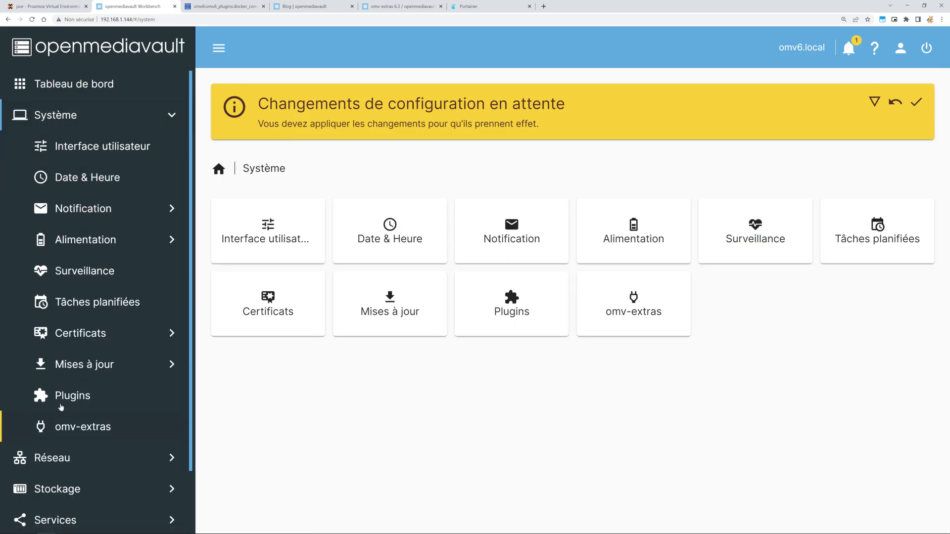
left_click(87, 429)
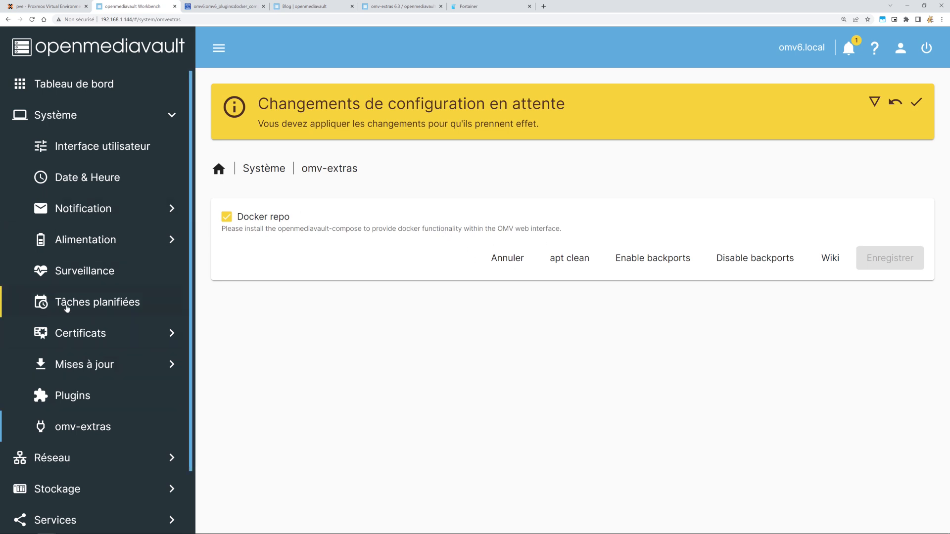
scroll(69, 296, "down", 1)
scroll(79, 451, "down", 2)
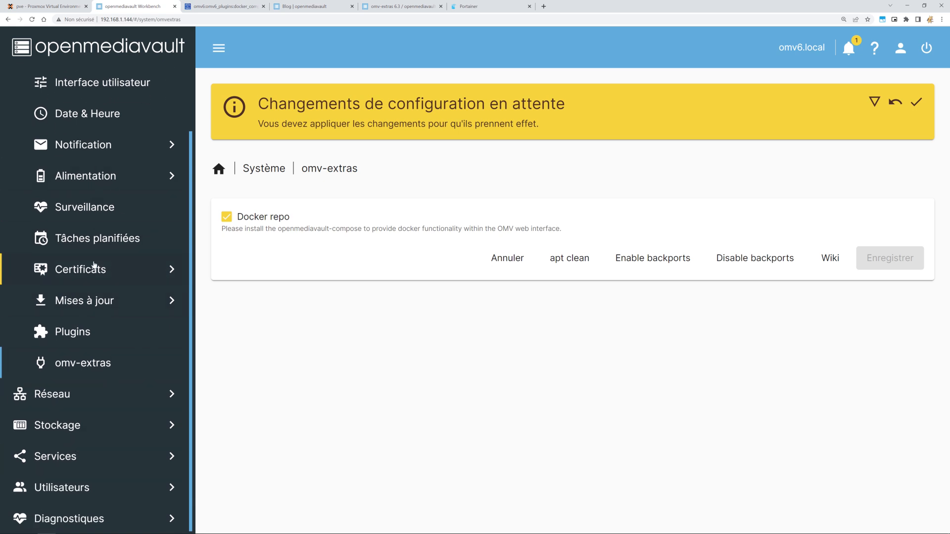
scroll(75, 369, "up", 1)
left_click(75, 368)
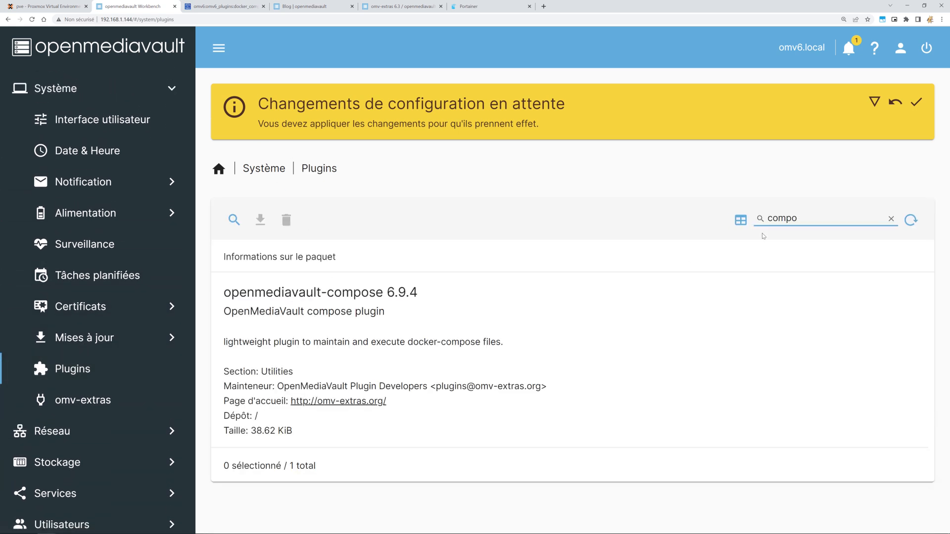
Step: Install the openmediavault-compose 6.9.4 plugin, confirm the installation and refresh the plugin list
left_click(545, 317)
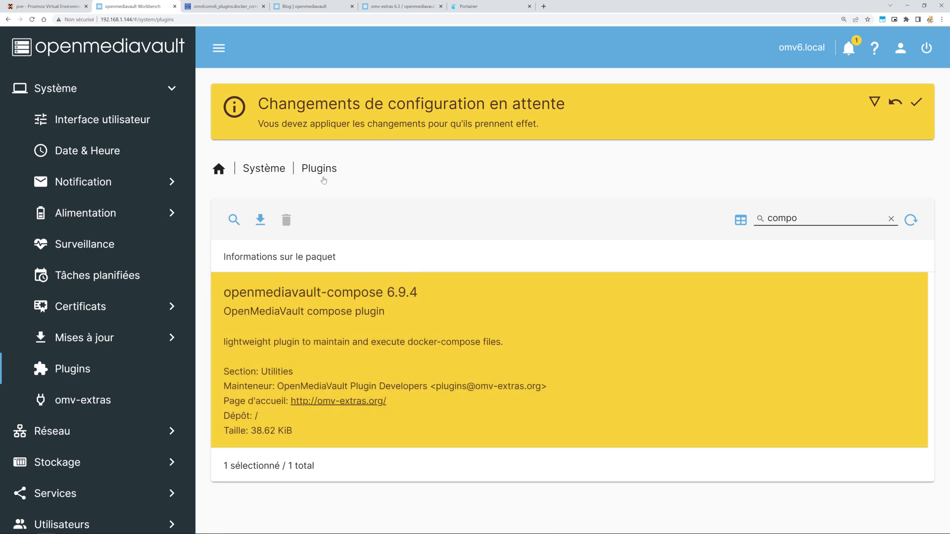
left_click(257, 220)
left_click(389, 314)
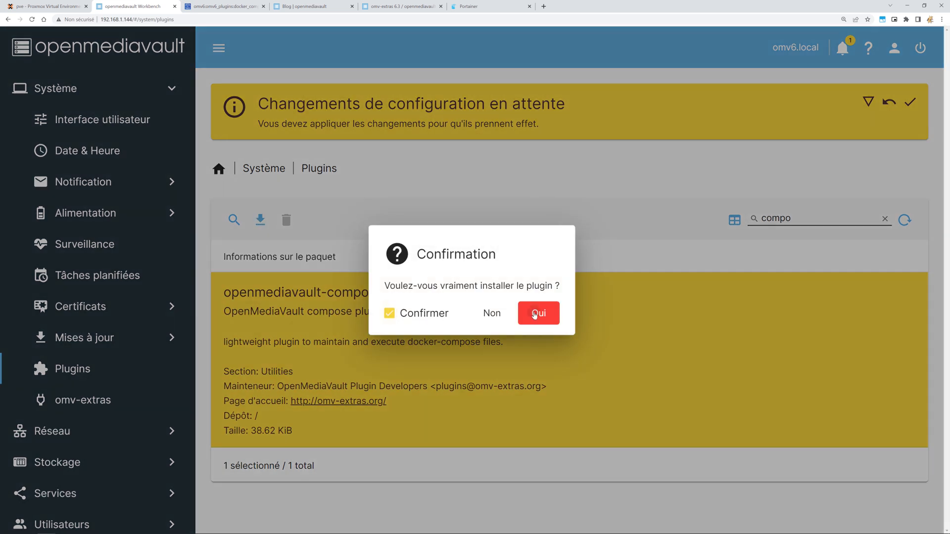
left_click(537, 313)
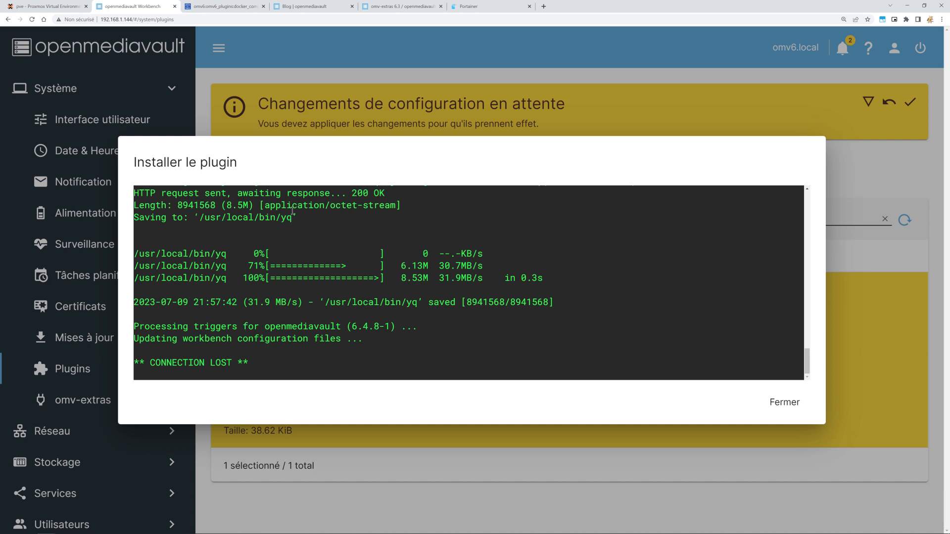
left_click(783, 401)
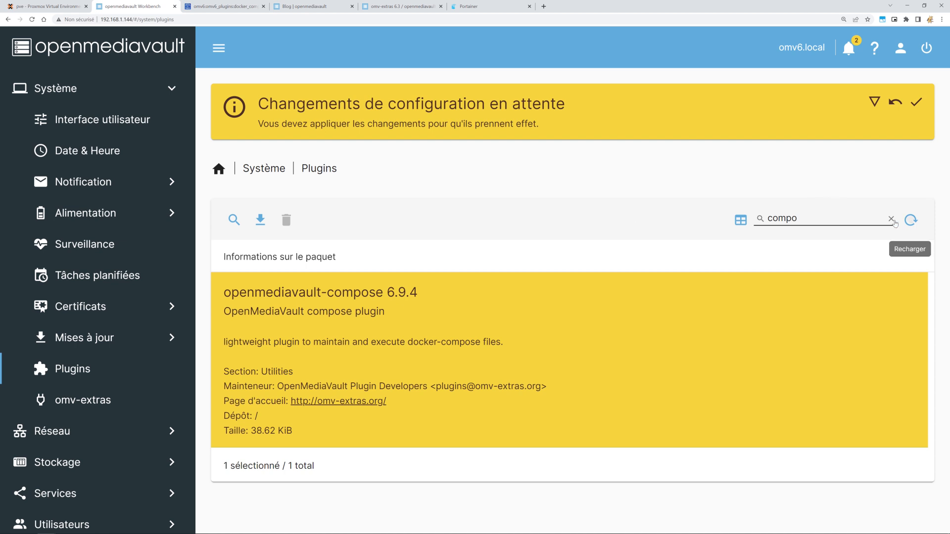
left_click(911, 220)
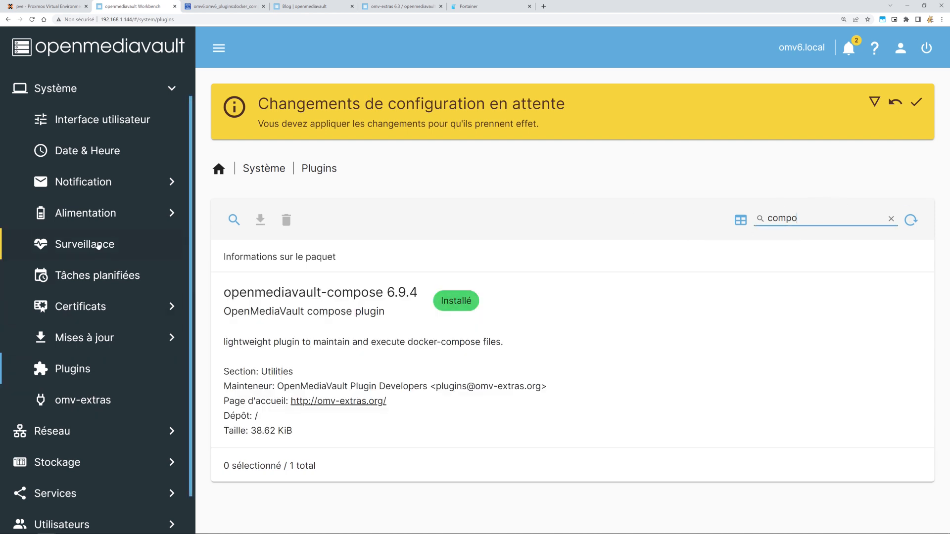
Step: Reload the Services page, then open the Compose service's settings and its Files page
scroll(69, 346, "down", 1)
left_click(59, 455)
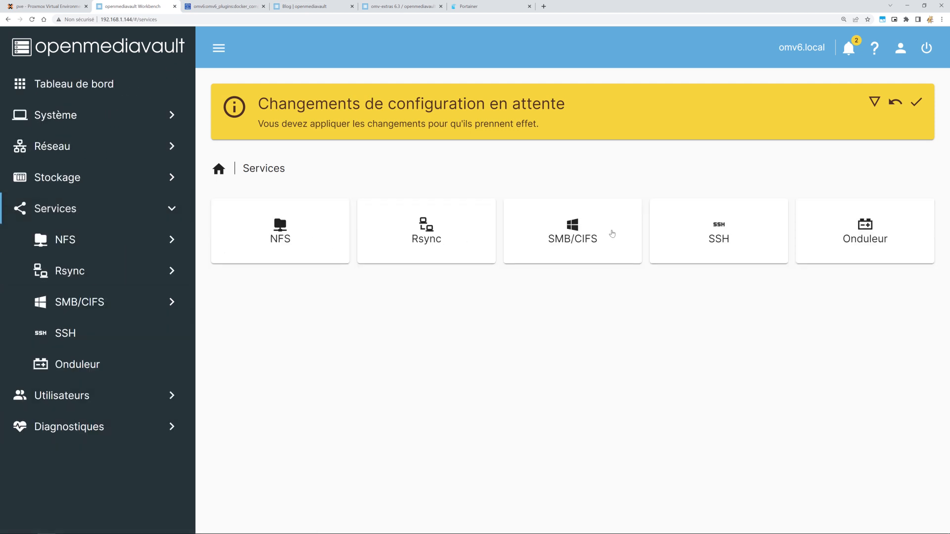
key("F5")
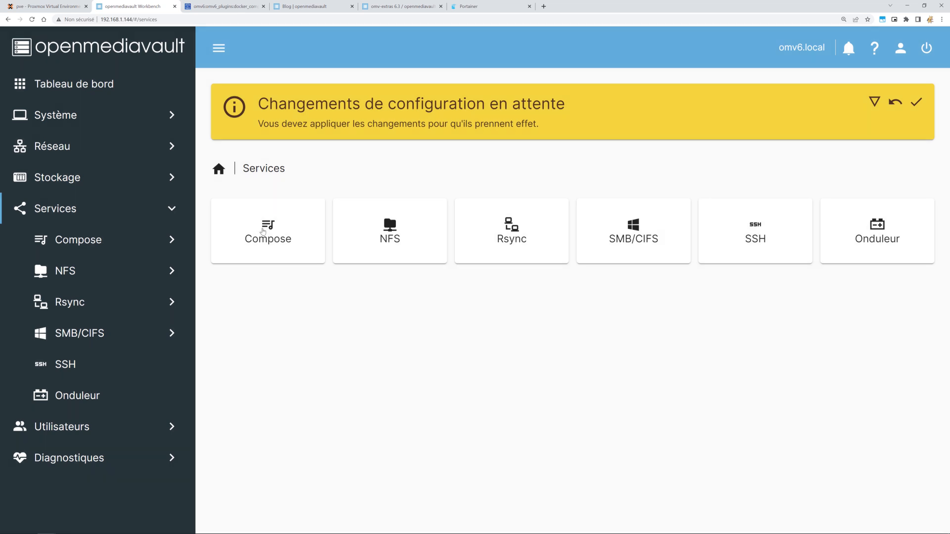
left_click(263, 231)
left_click(244, 234)
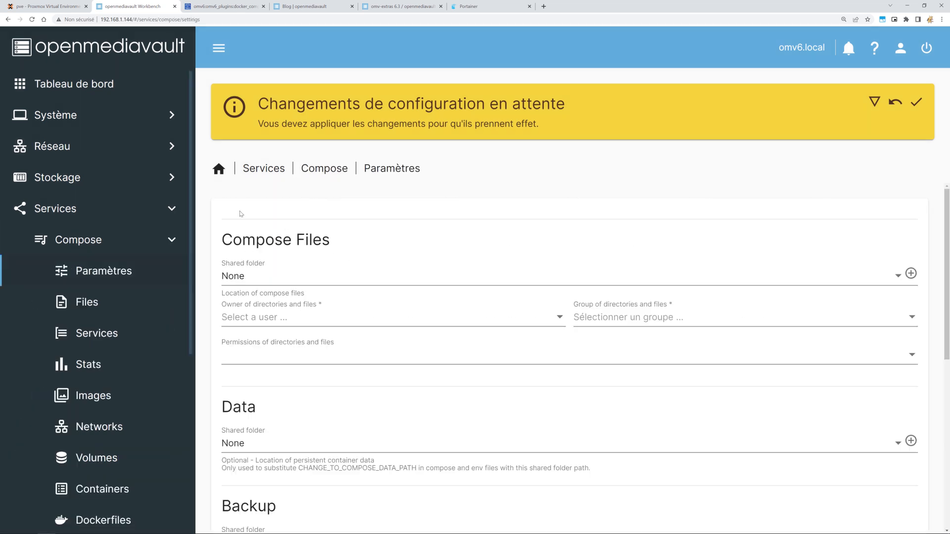
left_click(324, 168)
left_click(388, 228)
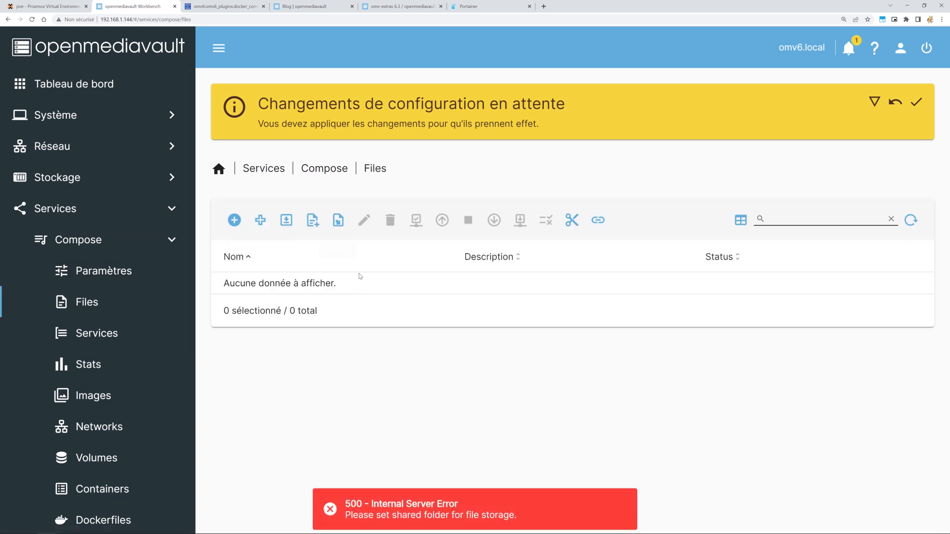
Step: Return to the Compose settings and check the shared folder choices for compose files
left_click(271, 170)
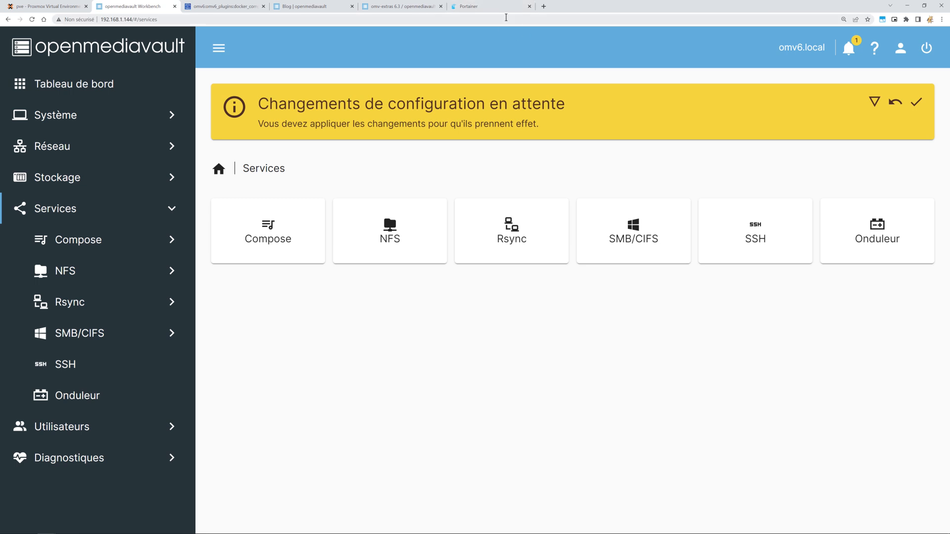
left_click(275, 219)
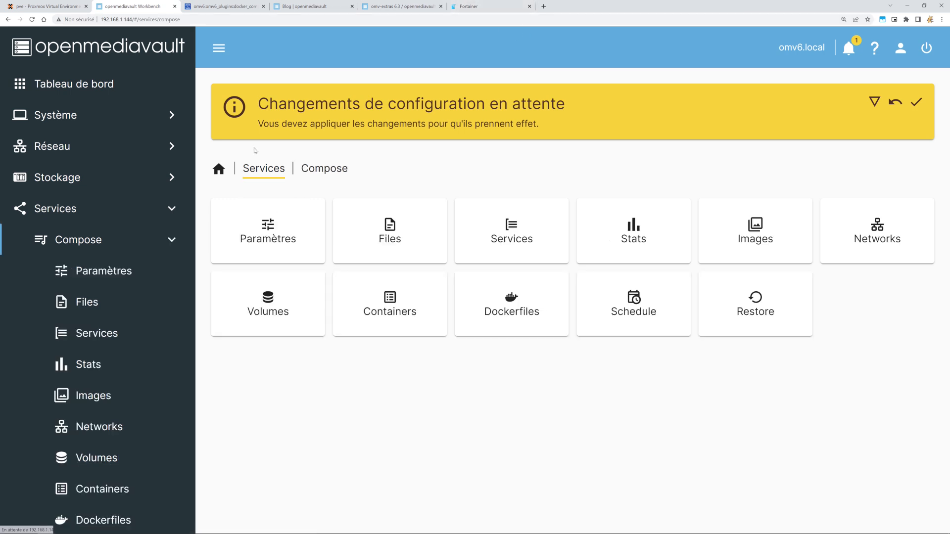
left_click(275, 240)
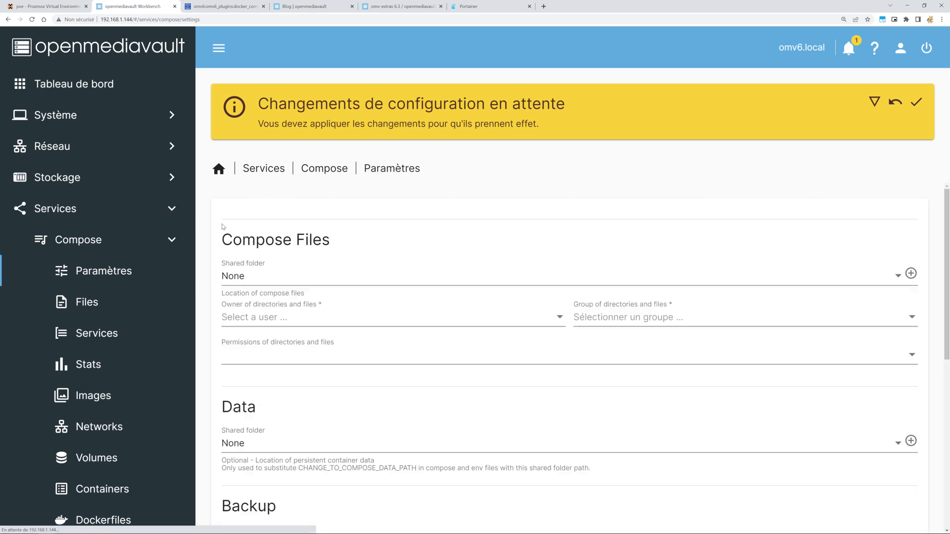
left_click(250, 285)
left_click(243, 277)
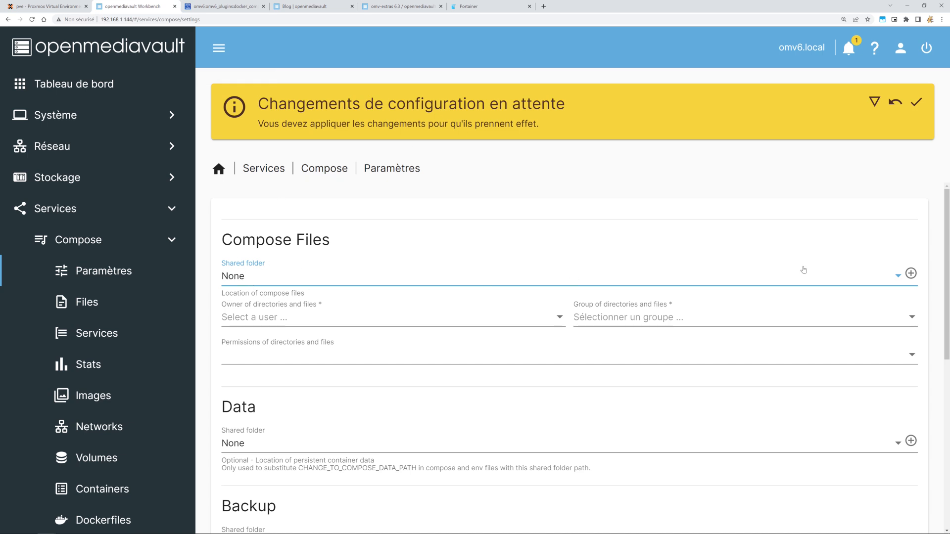
Step: Create a shared folder named compose on the /dev/sda1 file system, keeping the relative path compose/ and the default permissions
left_click(911, 273)
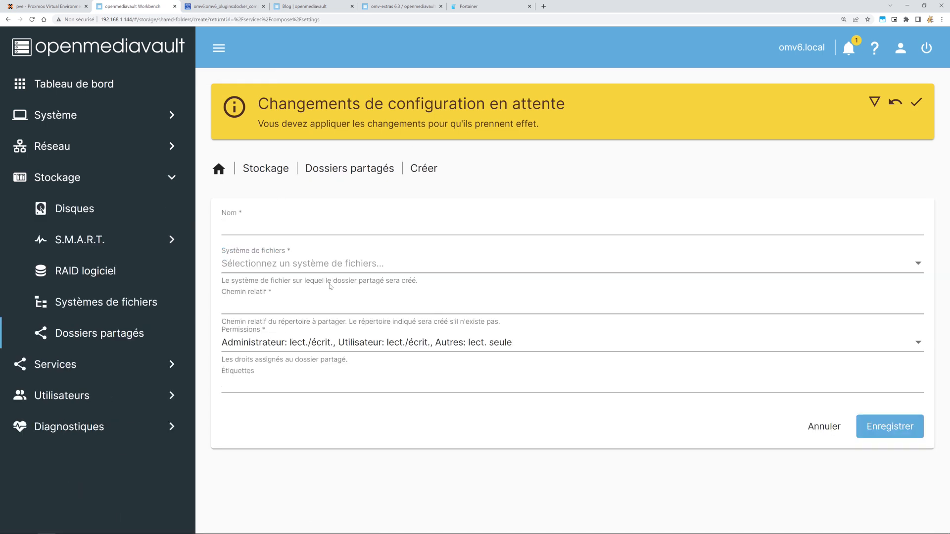
left_click(265, 228)
type("compos")
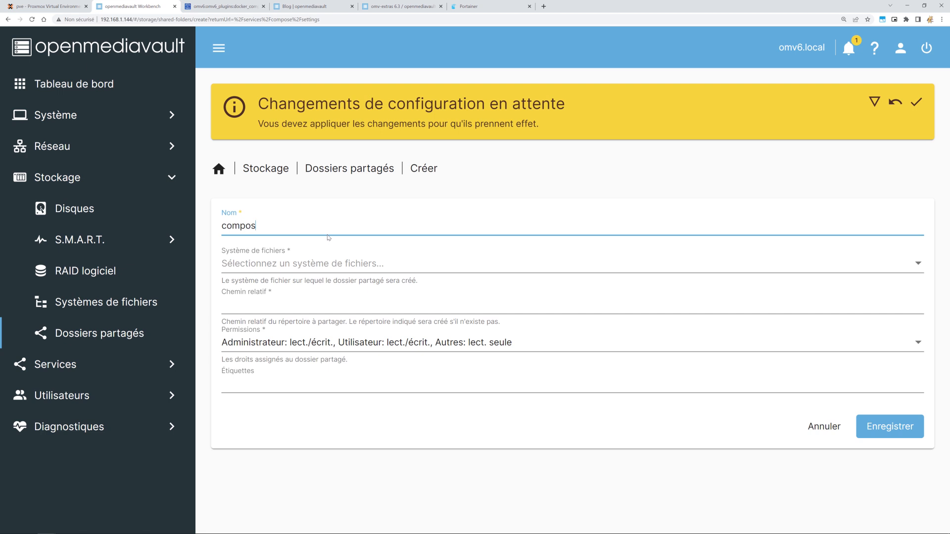
type("e")
left_click(299, 263)
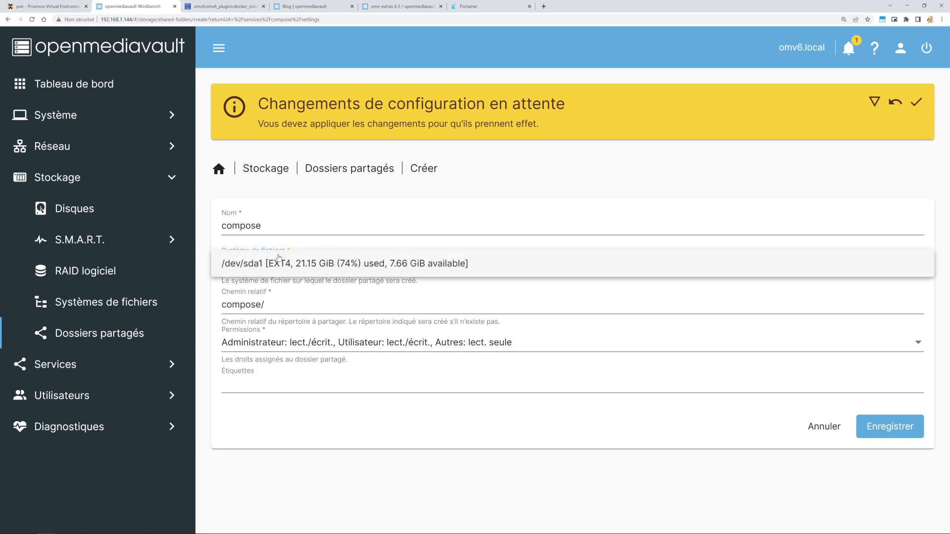
left_click(436, 299)
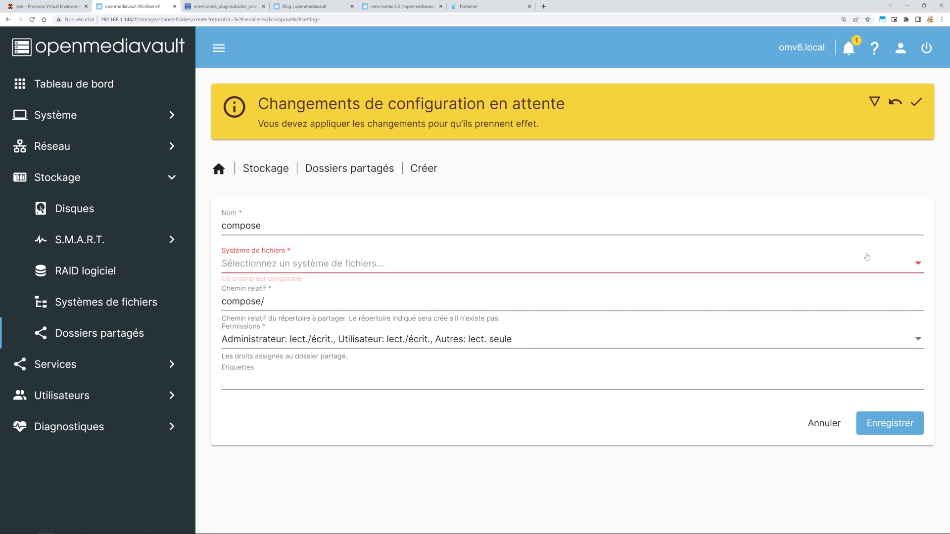
left_click(917, 266)
left_click(292, 267)
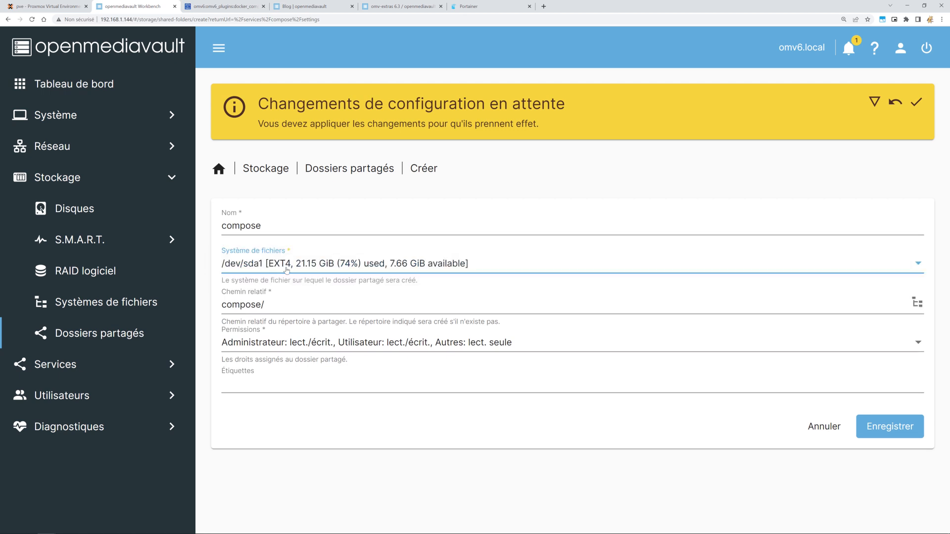
left_click(875, 427)
Step: Set the compose files location to the compose shared folder with root as owner and group, and save the settings
left_click(282, 277)
left_click(272, 299)
left_click(252, 320)
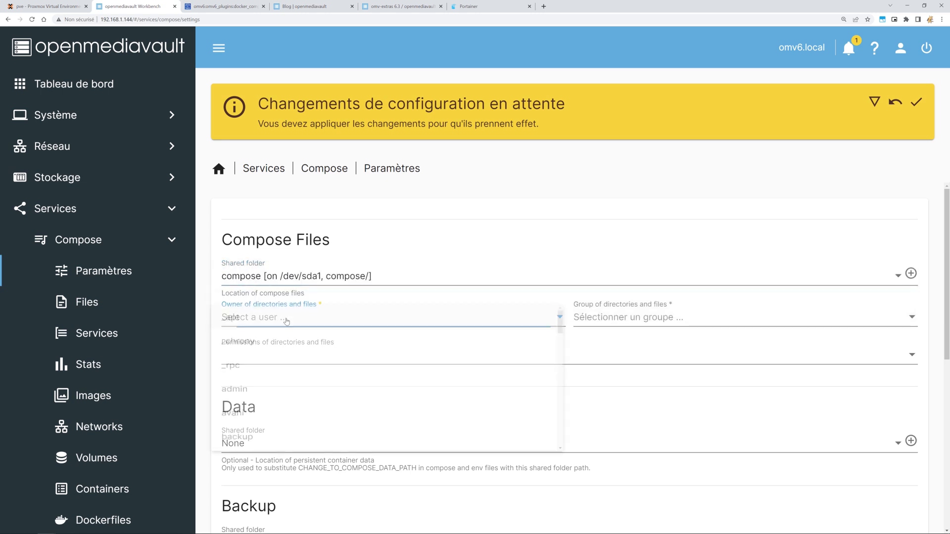
scroll(280, 356, "down", 10)
scroll(238, 418, "up", 3)
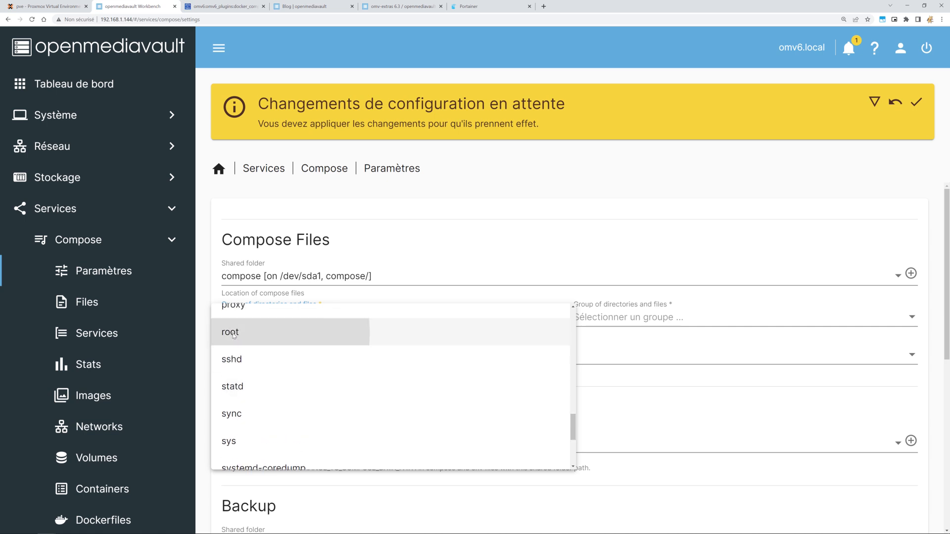
left_click(227, 331)
left_click(600, 322)
scroll(599, 413, "down", 15)
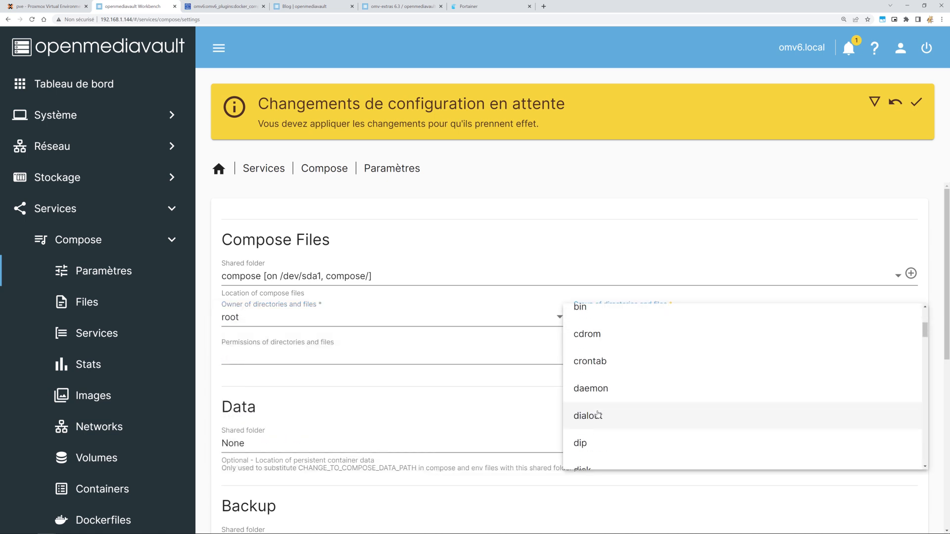
scroll(598, 409, "down", 3)
scroll(589, 376, "up", 2)
left_click(581, 333)
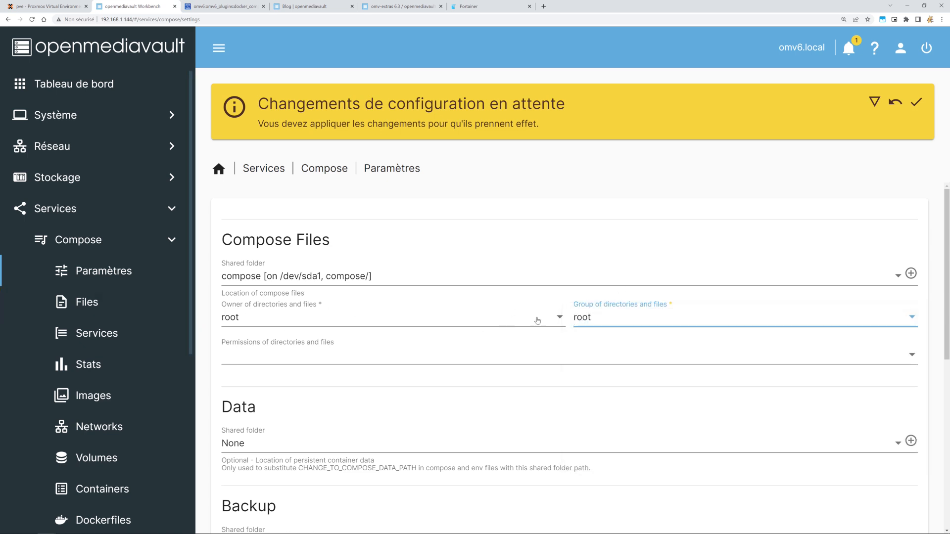
scroll(782, 242, "down", 7)
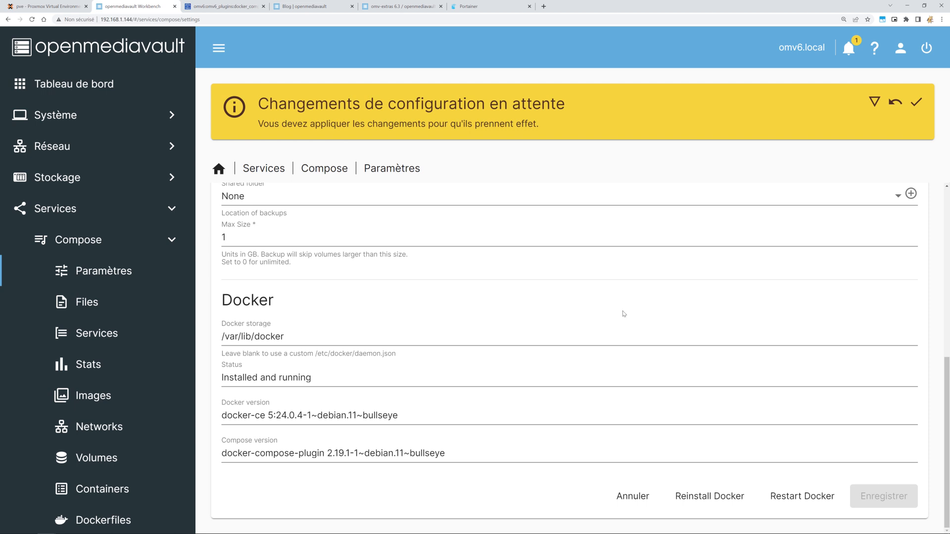
Step: Review the Data, Backup and Docker sections of the Compose settings and return to the Compose overview
scroll(624, 314, "up", 7)
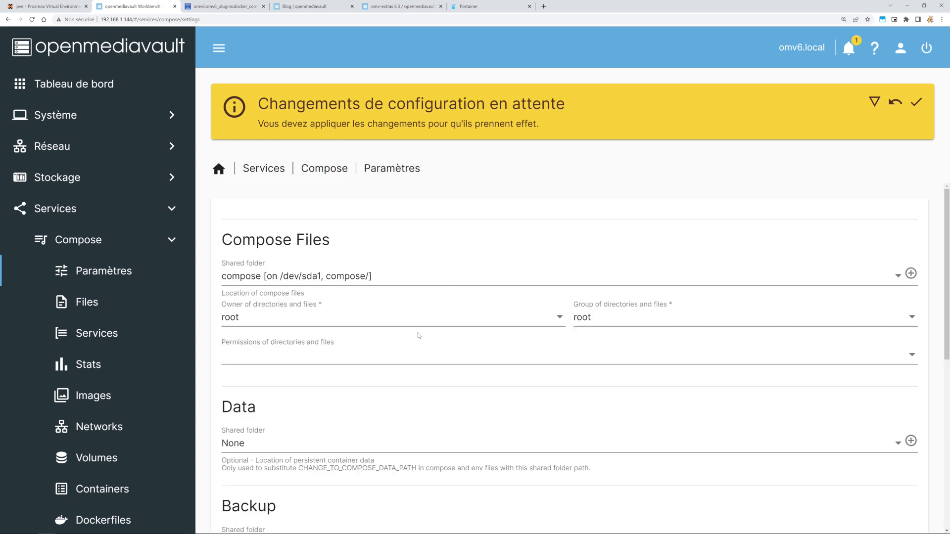
scroll(233, 289, "down", 3)
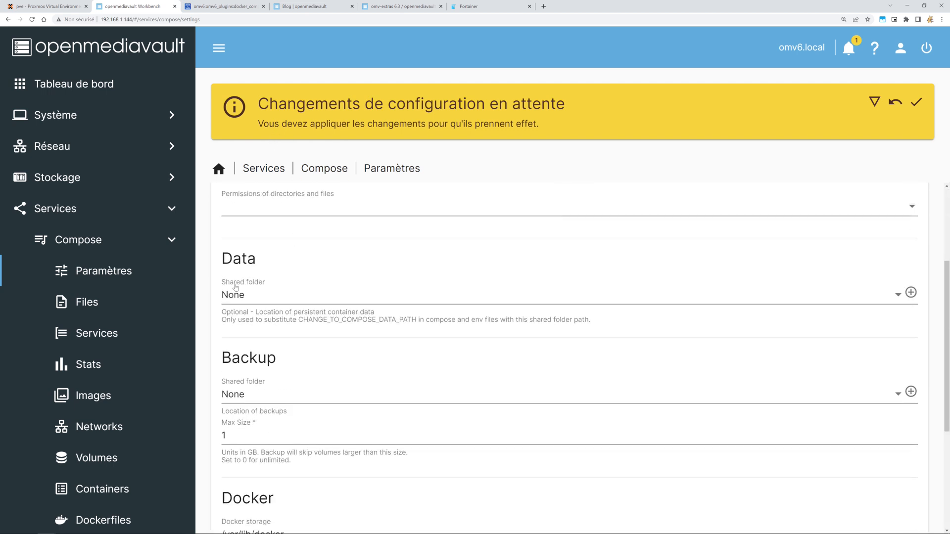
scroll(273, 270, "down", 2)
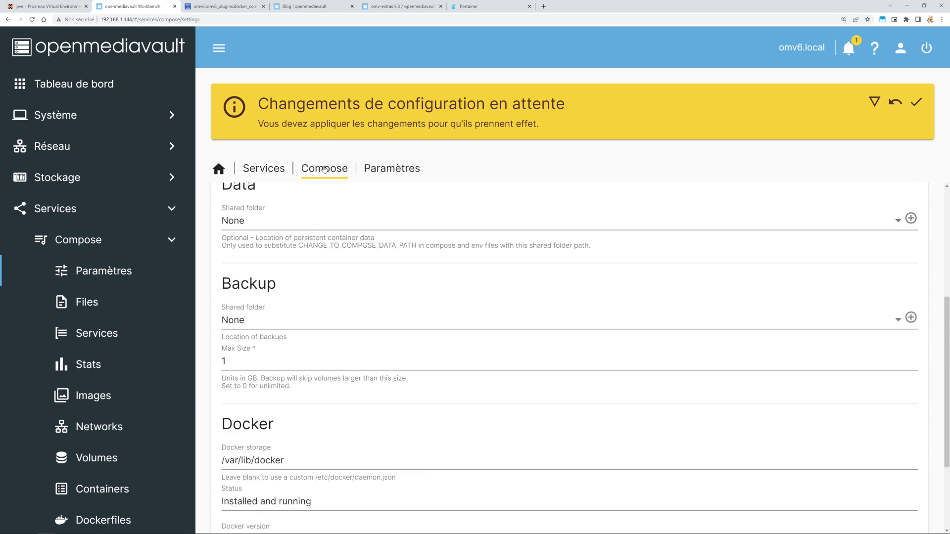
scroll(373, 409, "down", 2)
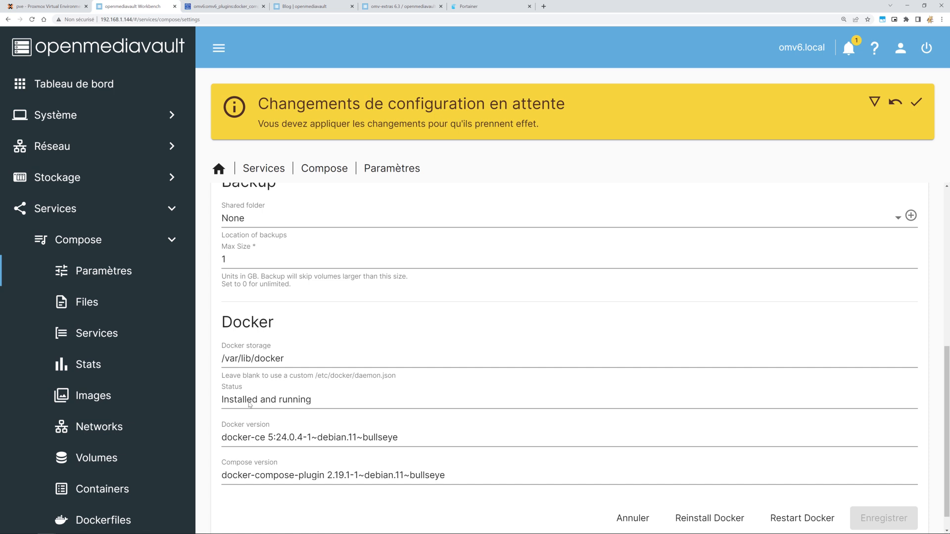
scroll(279, 476, "down", 1)
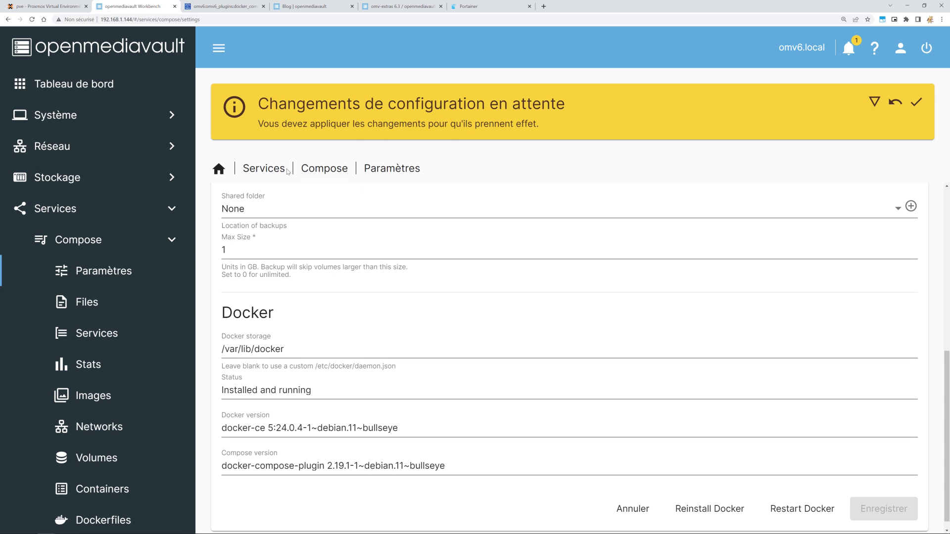
left_click(338, 170)
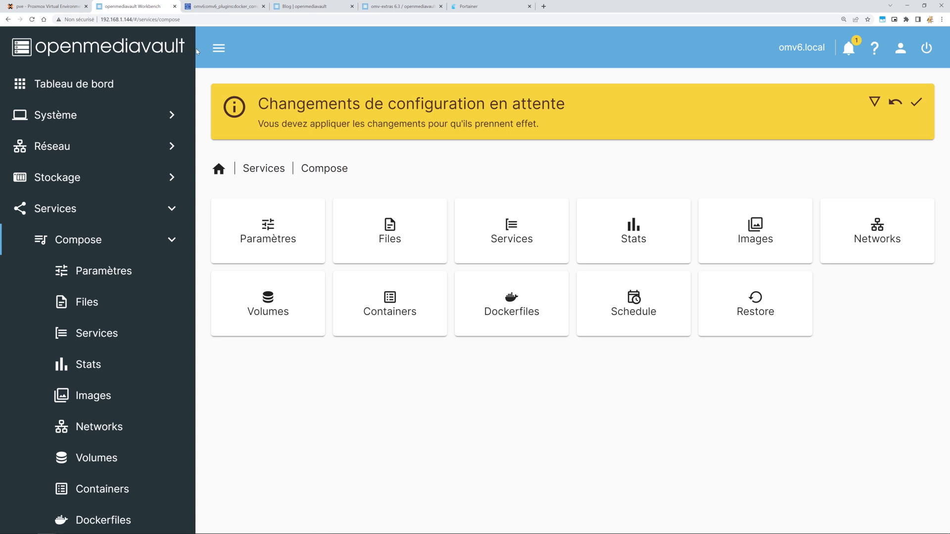
left_click(88, 244)
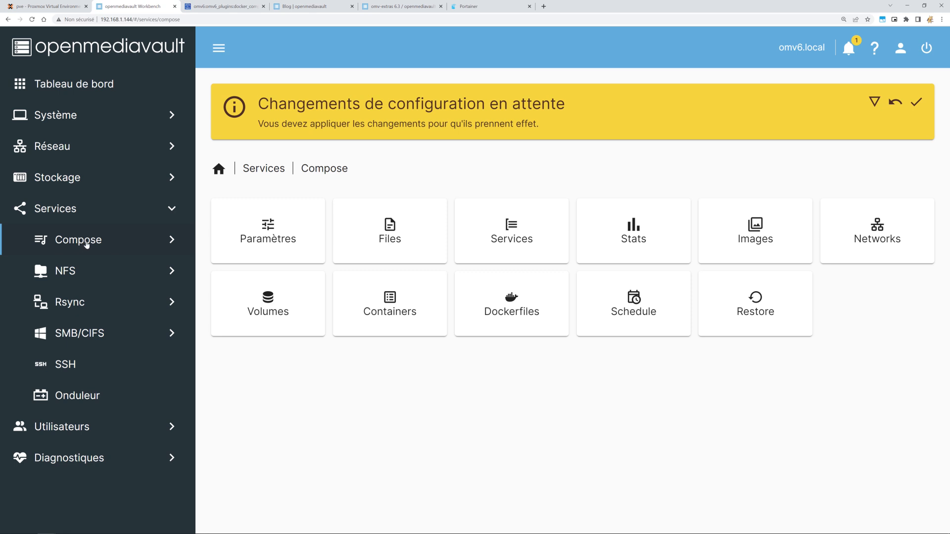
left_click(86, 244)
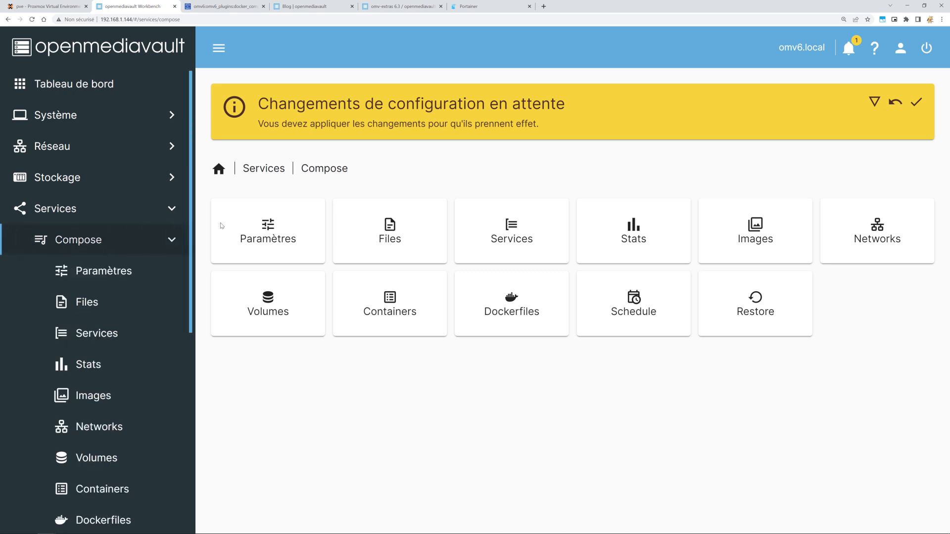
left_click(273, 238)
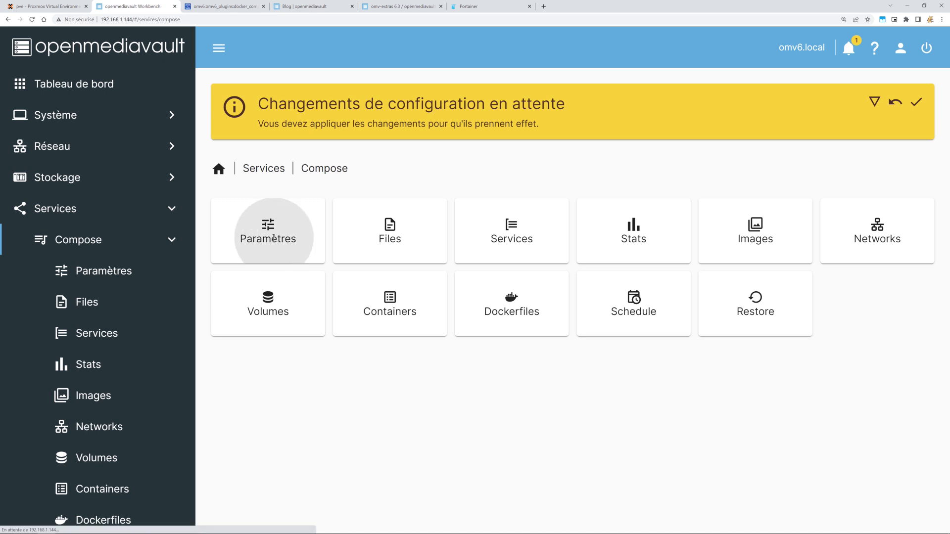
left_click(342, 171)
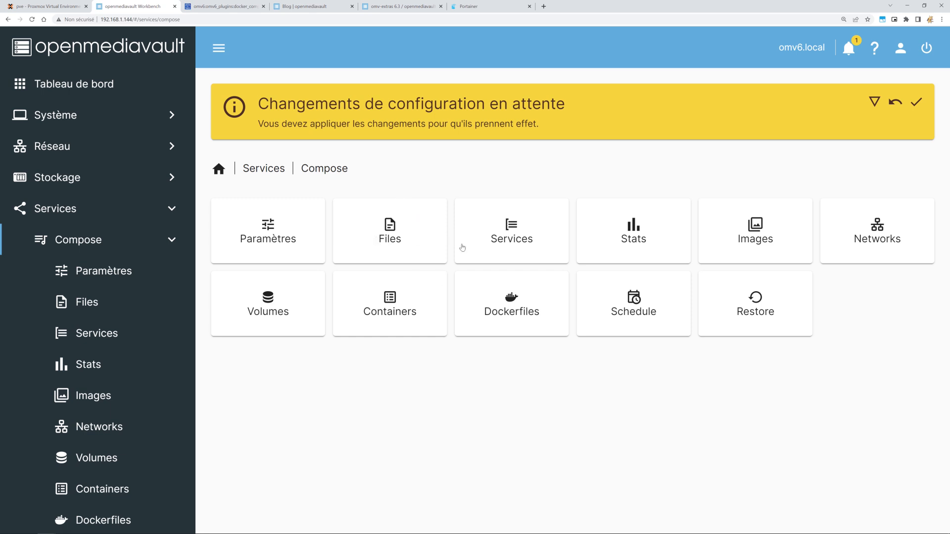
Step: Start a new compose file from an example and browse the available examples down to the Portainer entries
left_click(391, 234)
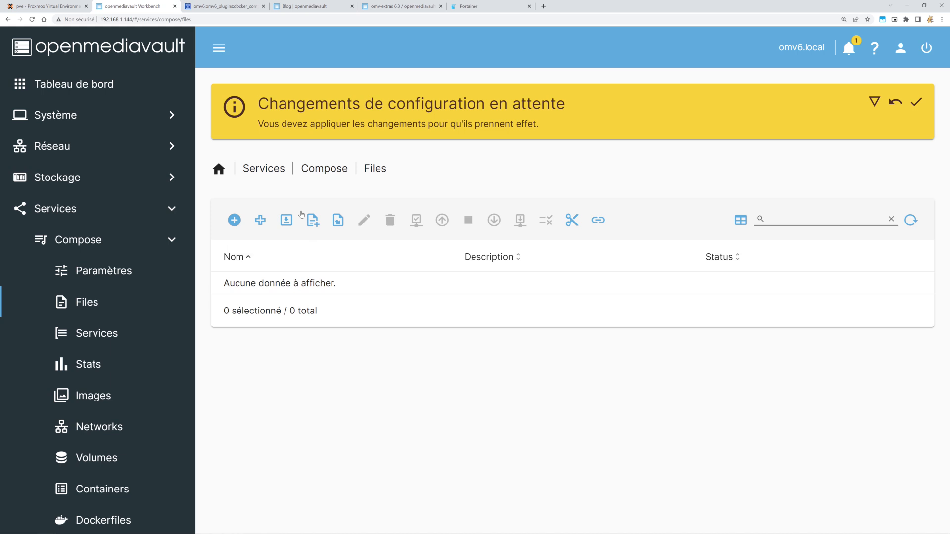
left_click(261, 221)
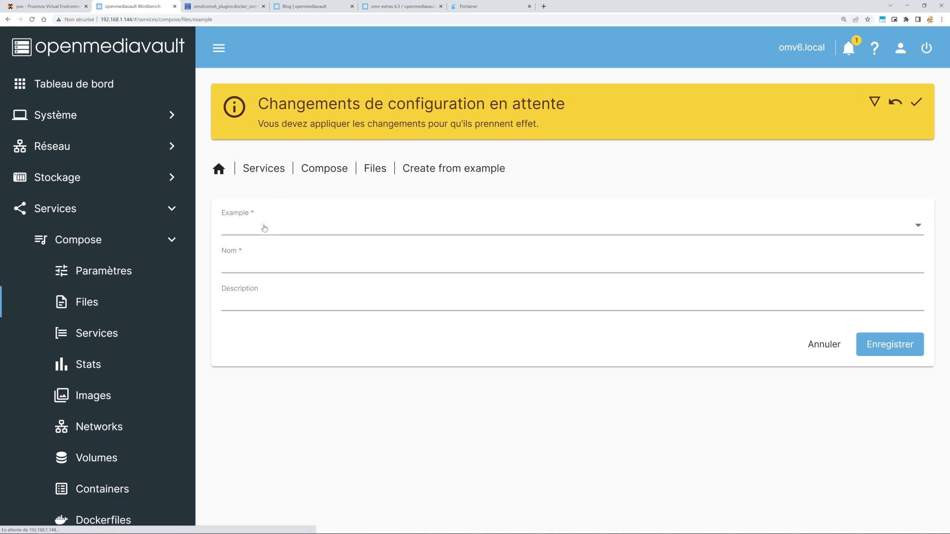
left_click(313, 232)
scroll(320, 267, "down", 1)
scroll(320, 267, "down", 2)
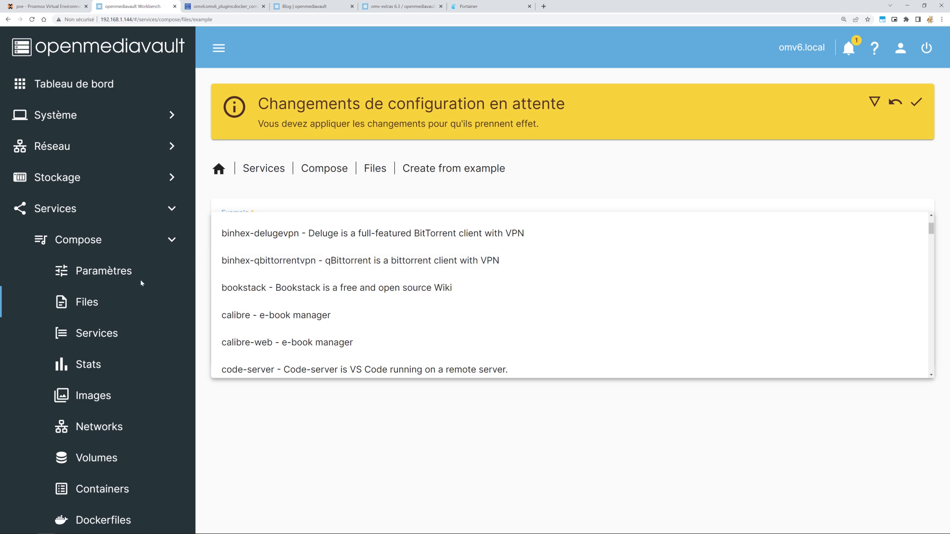
scroll(327, 244, "down", 4)
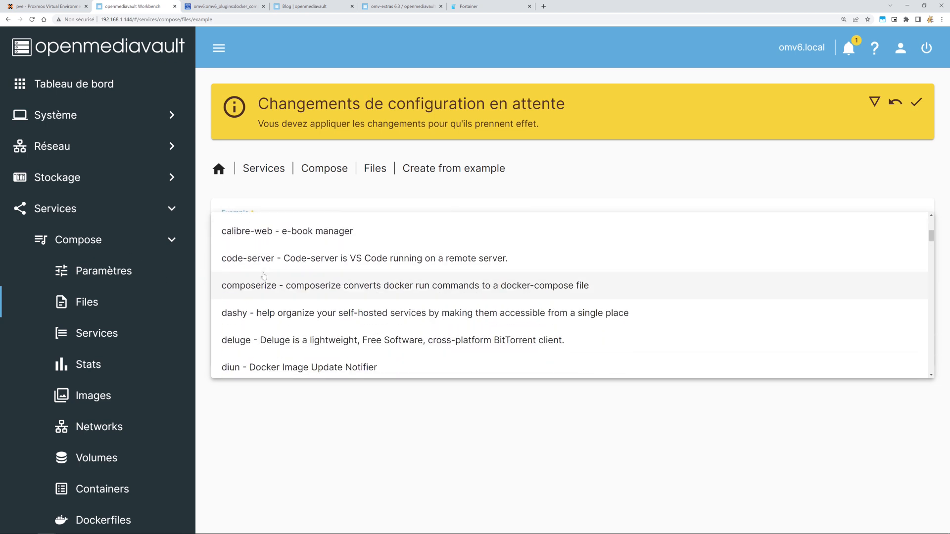
scroll(280, 342, "down", 6)
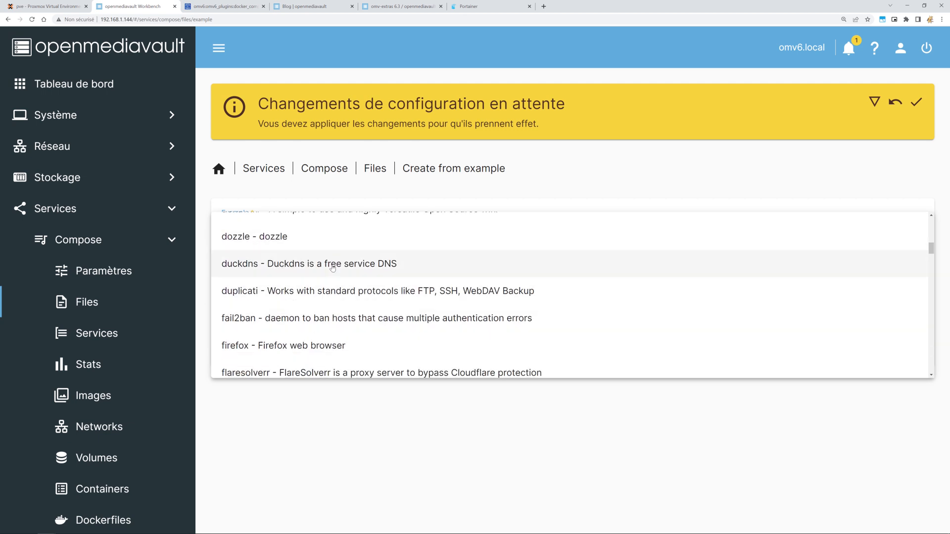
scroll(303, 269, "up", 10)
scroll(297, 279, "down", 4)
scroll(300, 284, "down", 6)
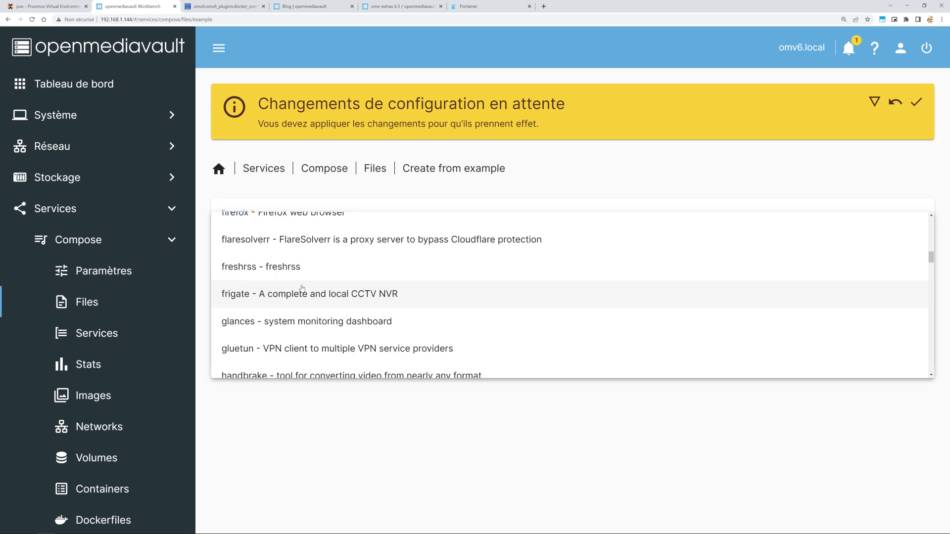
scroll(294, 284, "down", 6)
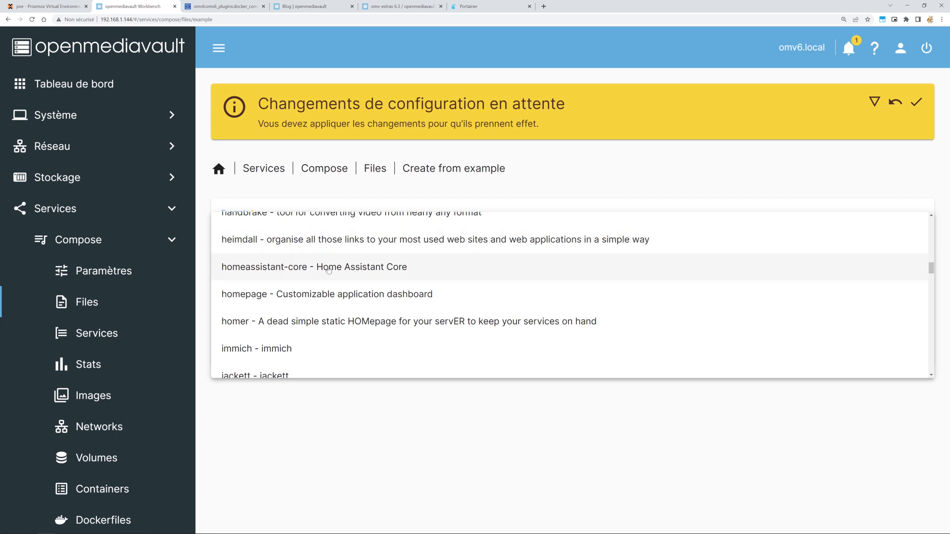
scroll(327, 272, "down", 4)
scroll(282, 291, "down", 8)
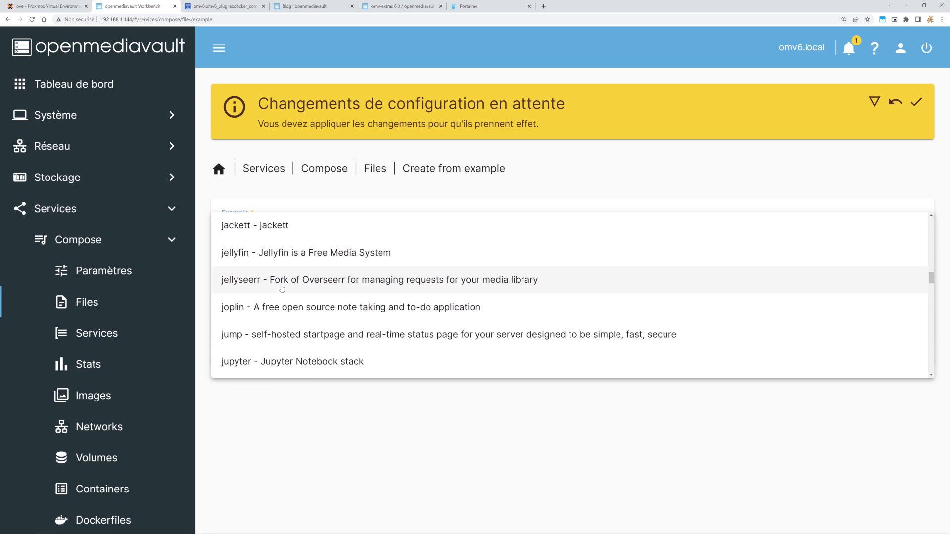
scroll(282, 287, "down", 10)
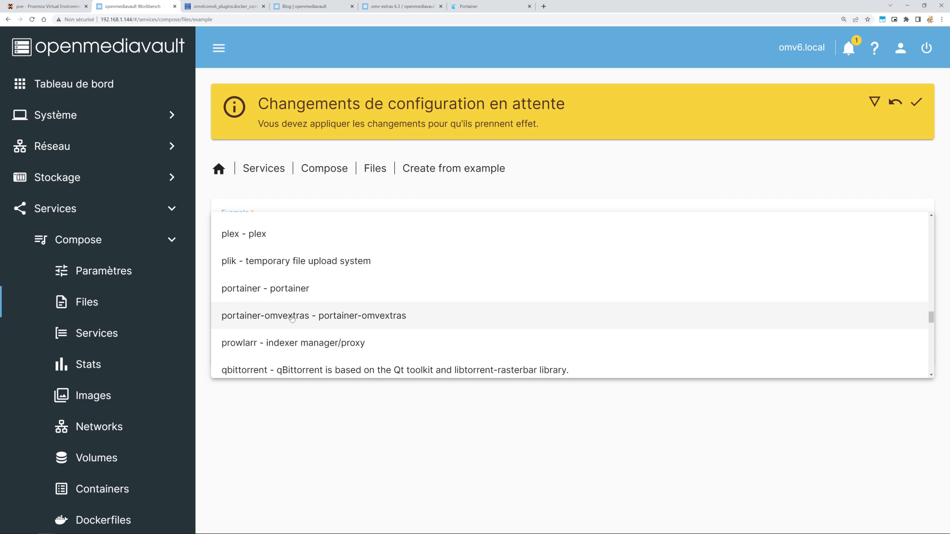
Step: Create a compose file named portainer from the portainer-omvextras example, save it and select it in the files list
left_click(358, 317)
left_click(312, 269)
type("portainer")
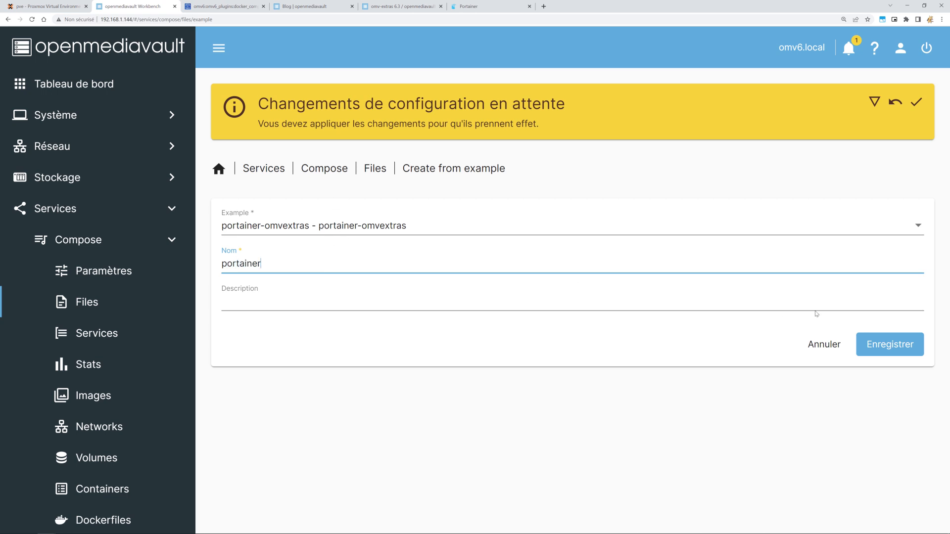
left_click(883, 344)
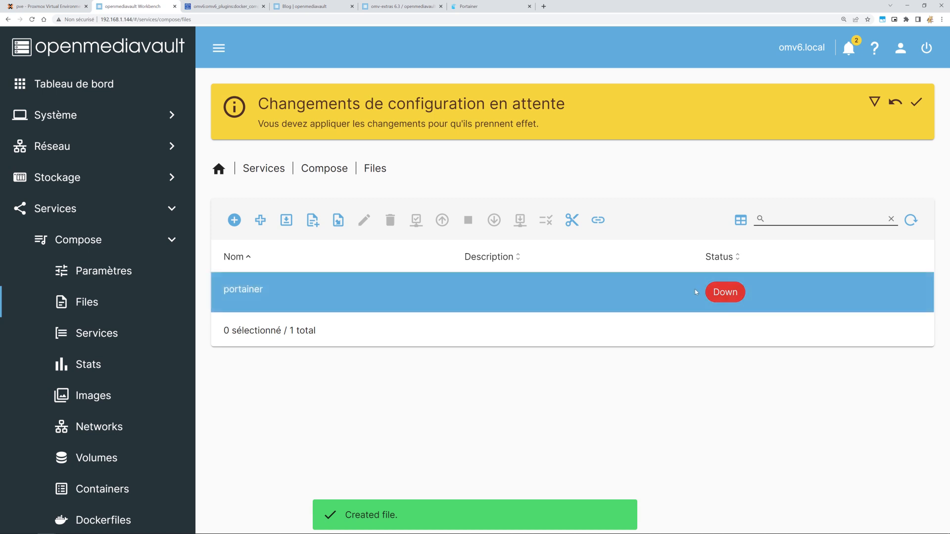
left_click(355, 288)
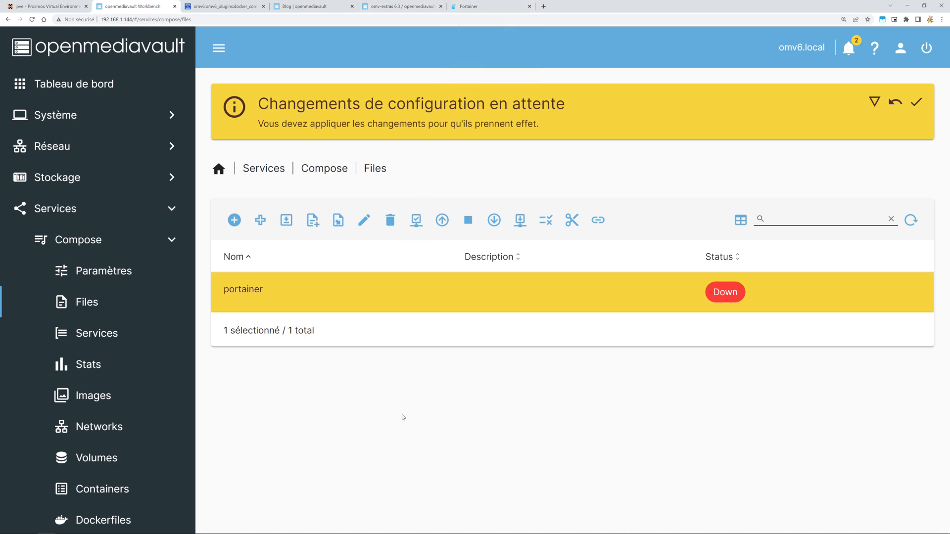
Step: Switch to the Proxmox console of the omv virtual machine and list the running containers with docker ps
left_click(59, 6)
type("docker ps")
key("Return")
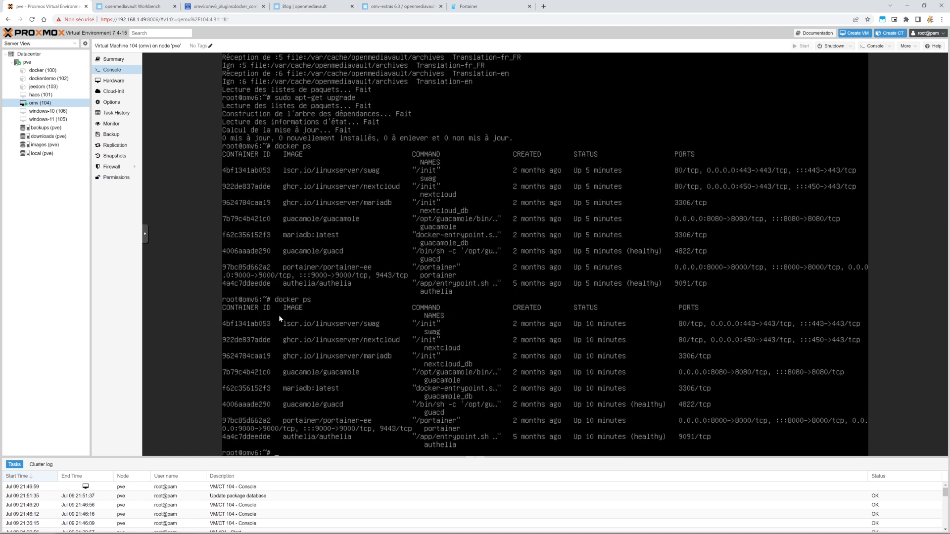
Step: Stop the existing Portainer container with the command docker stop portainer
type("dopck")
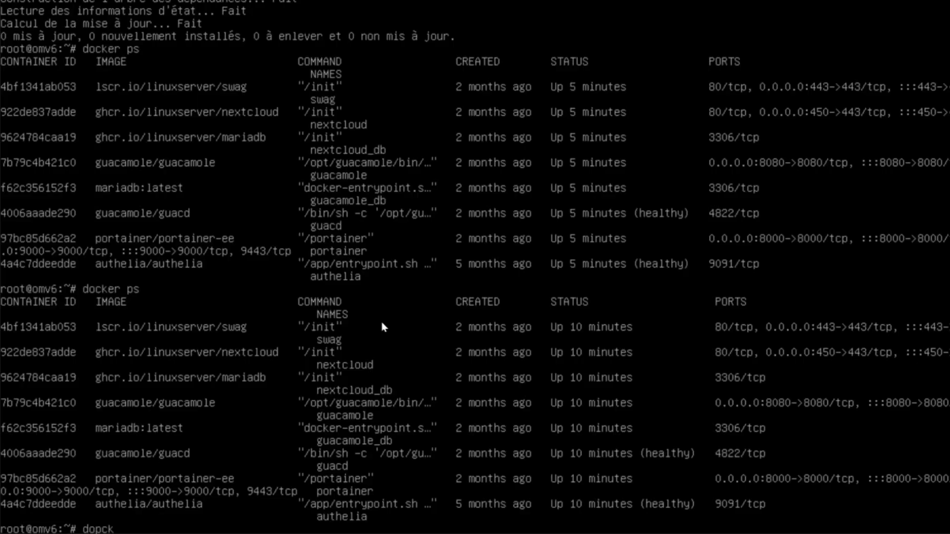
key("BackSpace")
key("BackSpace")
key("BackSpace")
type("cker stop portaon")
key("BackSpace")
key("BackSpace")
type("iner")
key("Return")
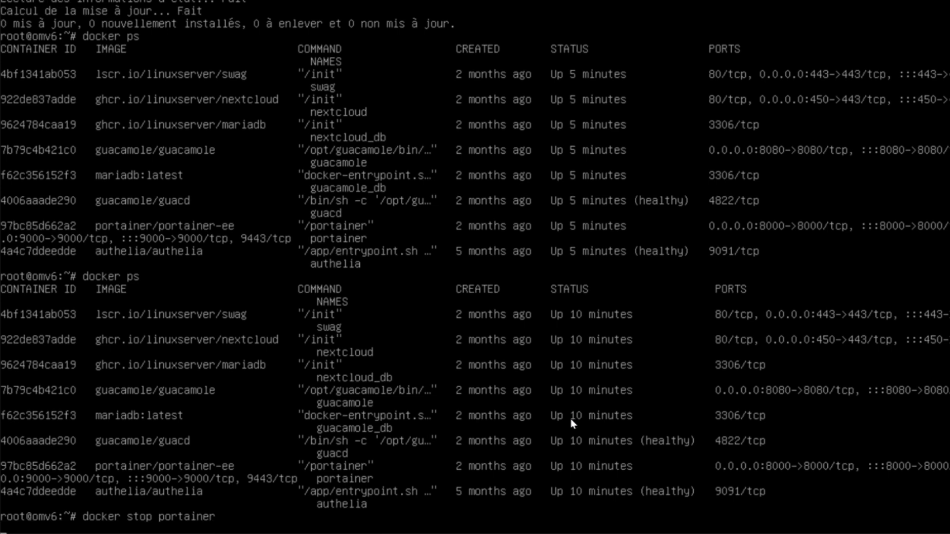
Step: Remove the stopped Portainer container with the command docker rm portainer
key("Up")
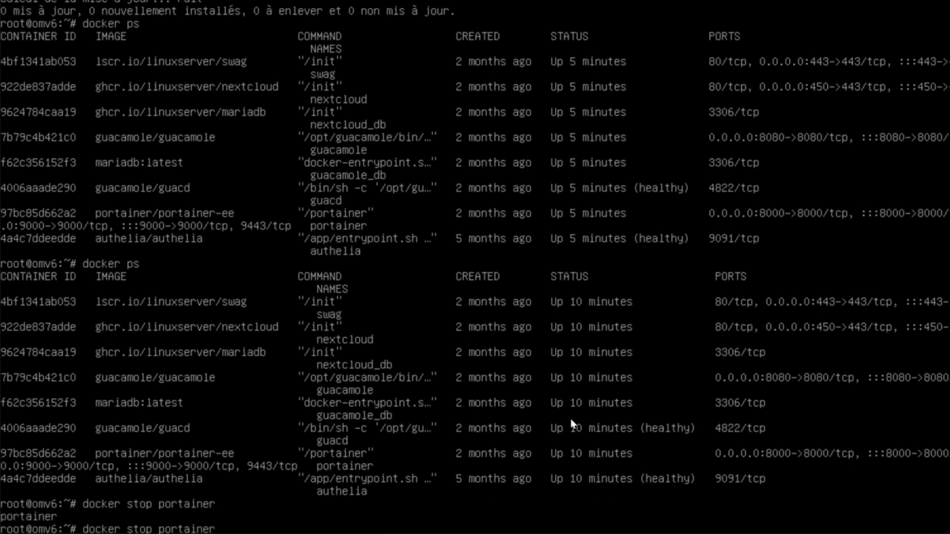
key("BackSpace")
key("BackSpace")
key("BackSpace")
key("BackSpace")
key("BackSpace")
key("BackSpace")
key("BackSpace")
key("BackSpace")
key("BackSpace")
key("BackSpace")
key("BackSpace")
key("BackSpace")
key("BackSpace")
type("rm ")
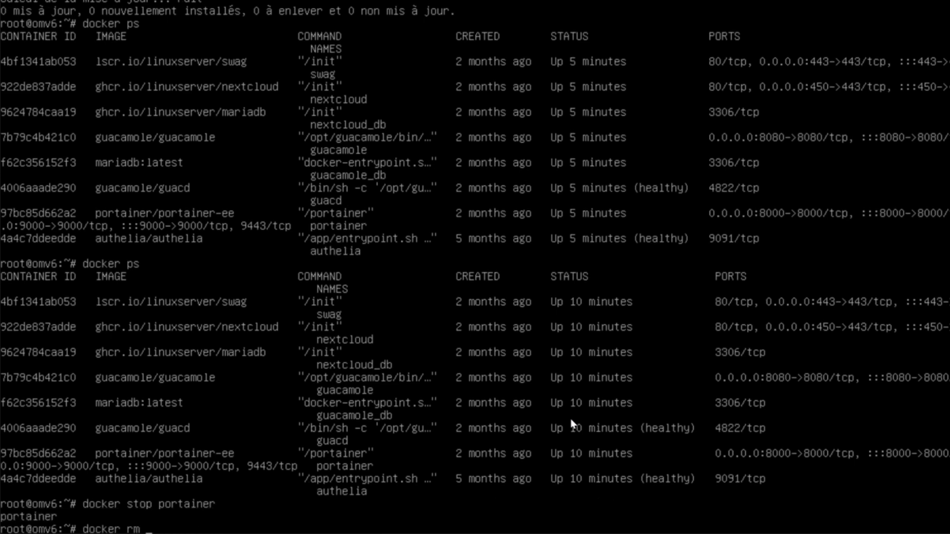
type("portainer")
key("Return")
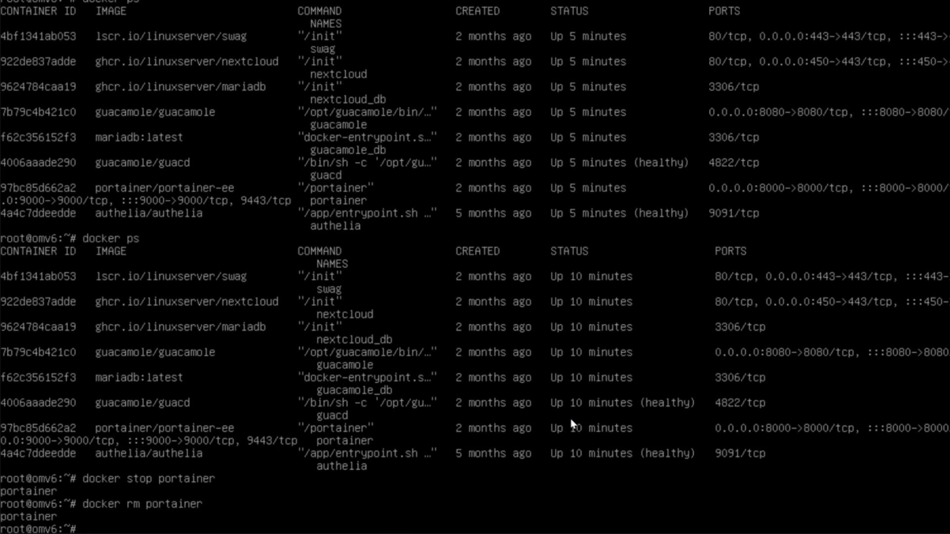
Step: List the running containers again with docker ps to check that Portainer is gone
key("Up")
key("Up")
key("Up")
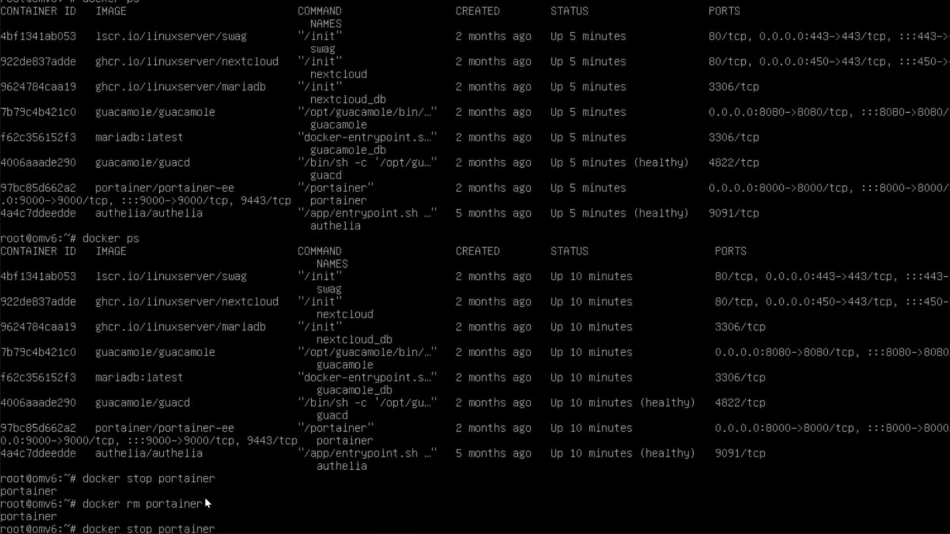
key("Return")
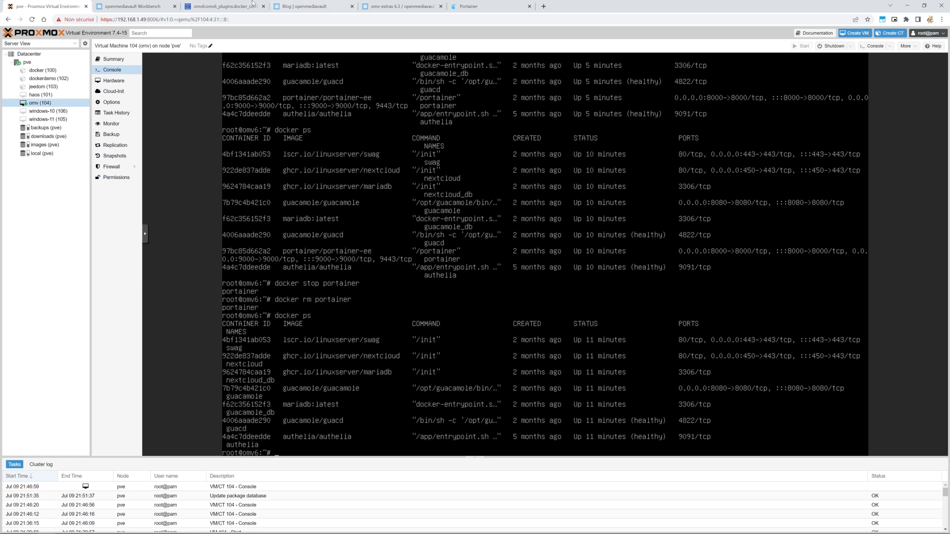
Step: Switch back to openmediavault and edit the portainer compose file, setting the image to portainer/portainer-ee:latest
left_click(152, 7)
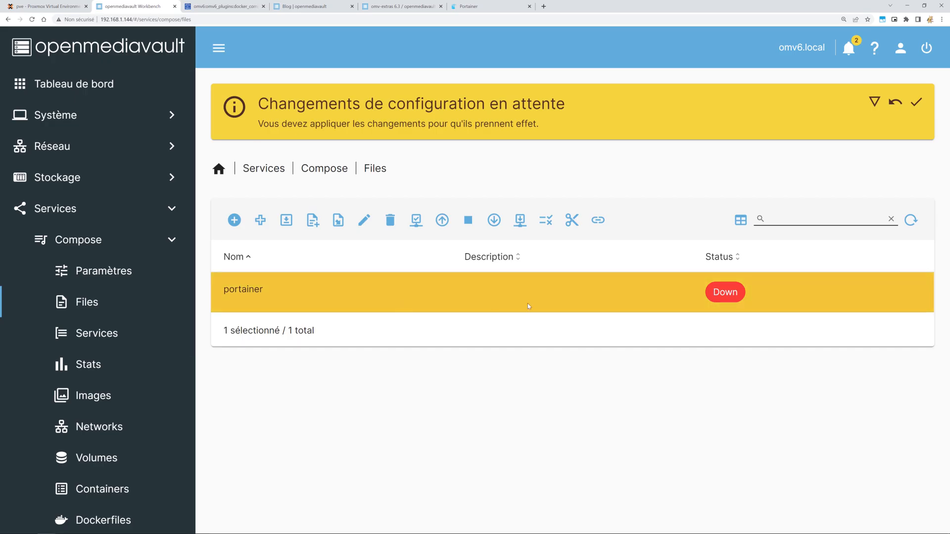
left_click(363, 221)
scroll(412, 334, "down", 1)
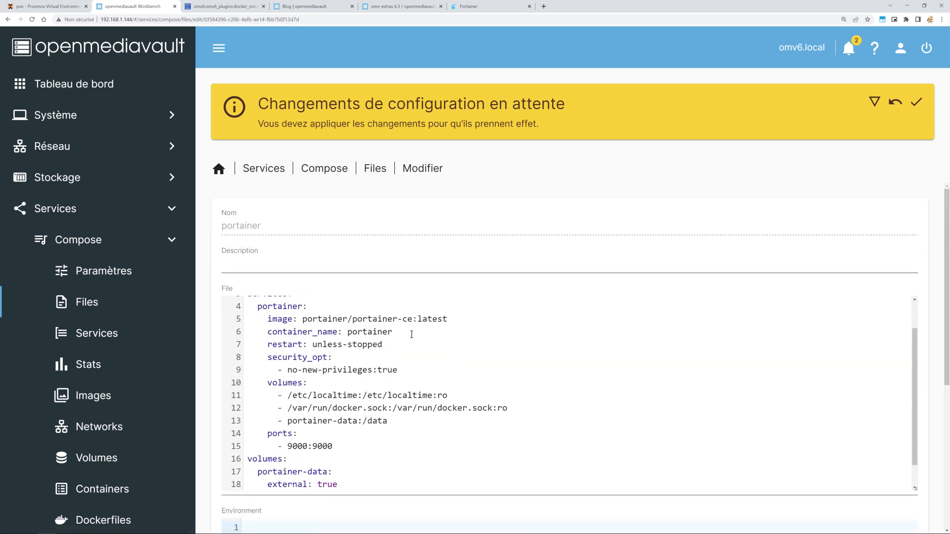
left_click(409, 318)
key("BackSpace")
type("e")
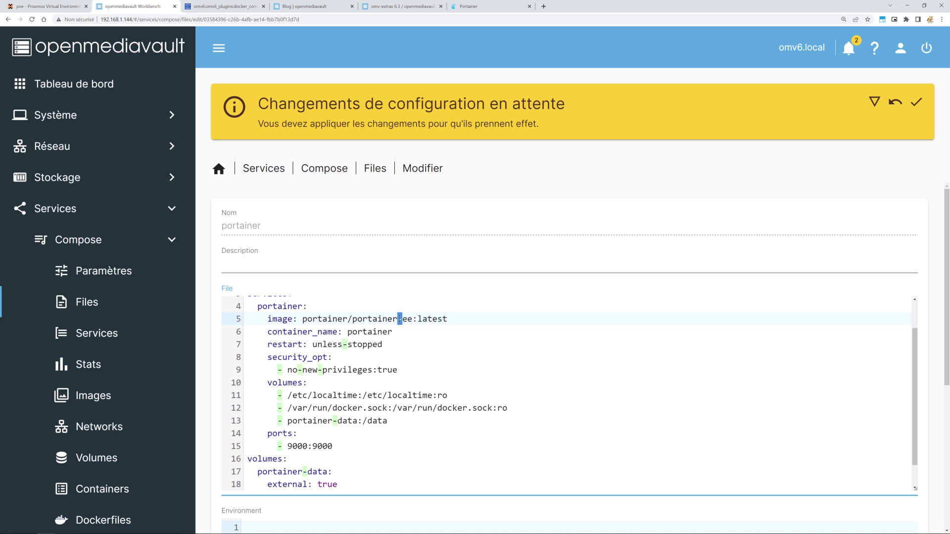
Step: Review the image edition, data volume, external volume definition and port mapping in the portainer compose file, and save it
left_click_drag(413, 319, 398, 321)
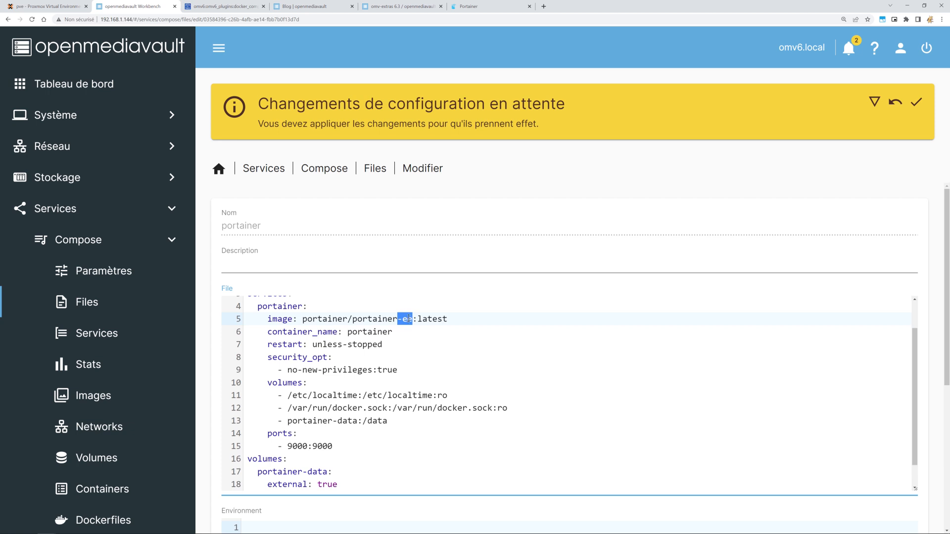
scroll(396, 395, "down", 1)
left_click_drag(389, 394, 248, 394)
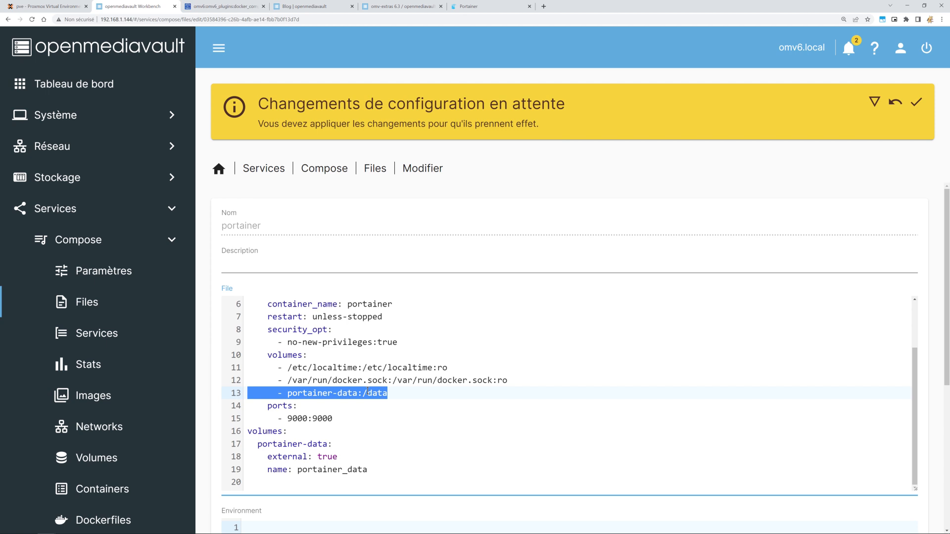
scroll(358, 388, "down", 1)
left_click_drag(369, 433, 248, 394)
left_click(345, 382)
left_click_drag(345, 381, 254, 368)
scroll(363, 316, "up", 2)
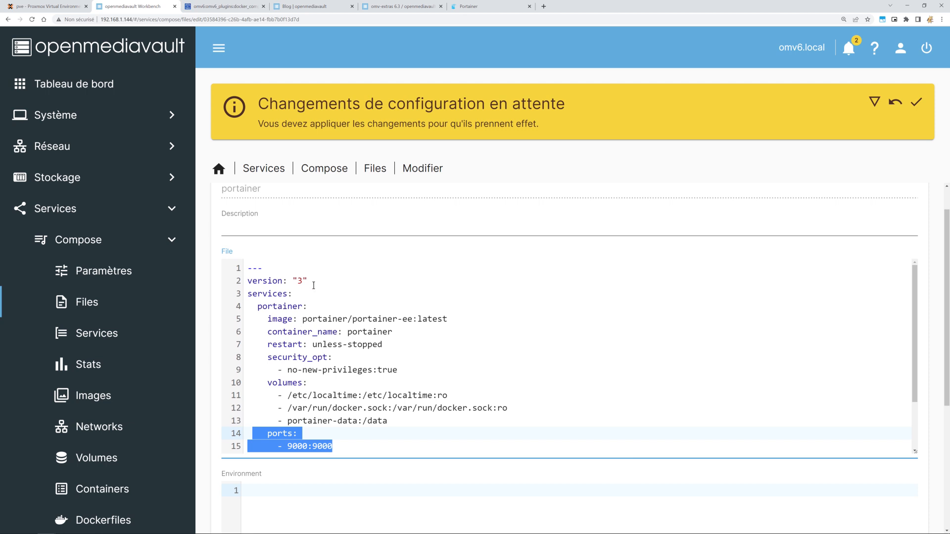
scroll(343, 296, "down", 5)
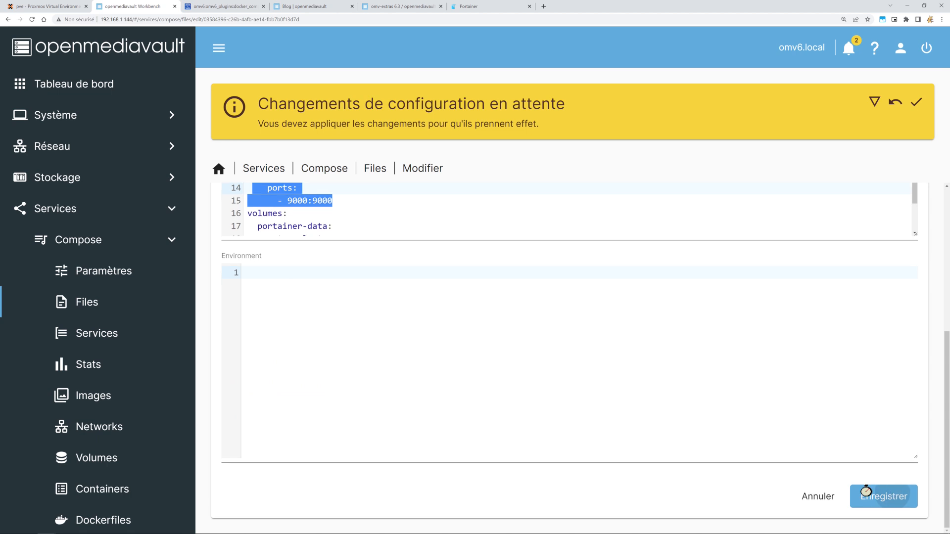
left_click(867, 493)
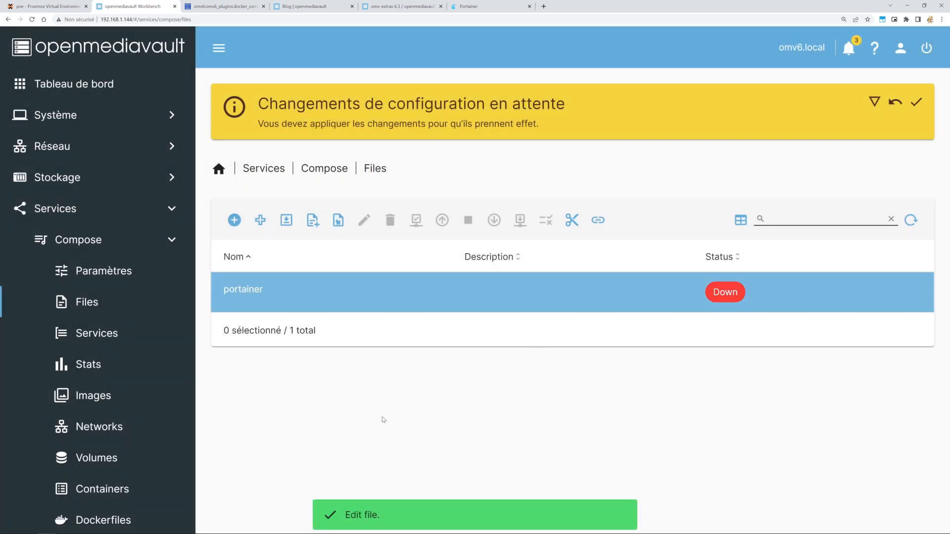
Step: Check the portainer compose file for errors and examine the configuration in the output
left_click(285, 291)
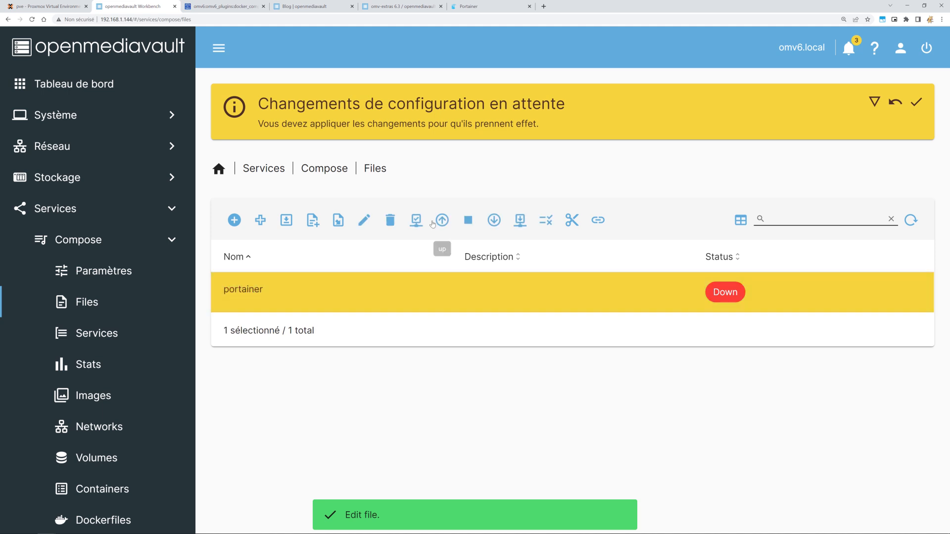
left_click(419, 223)
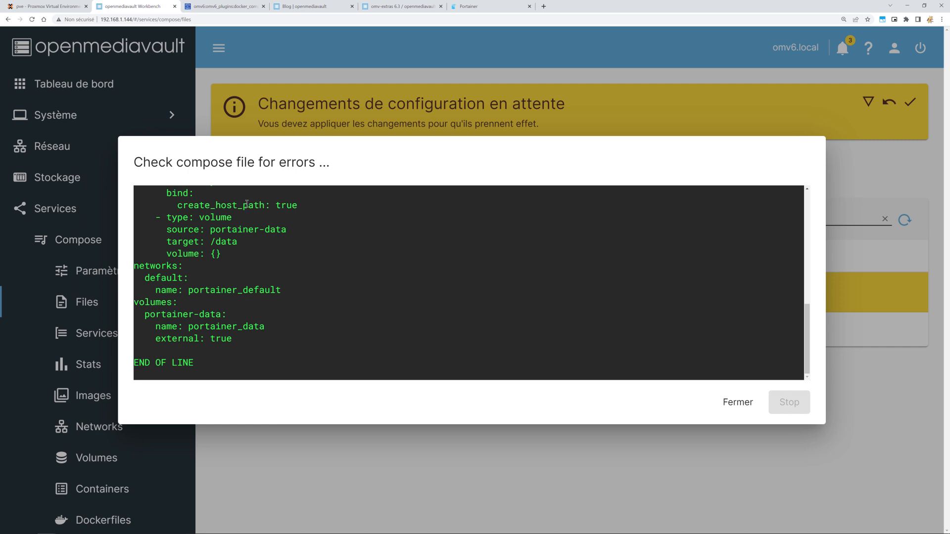
scroll(256, 350, "up", 10)
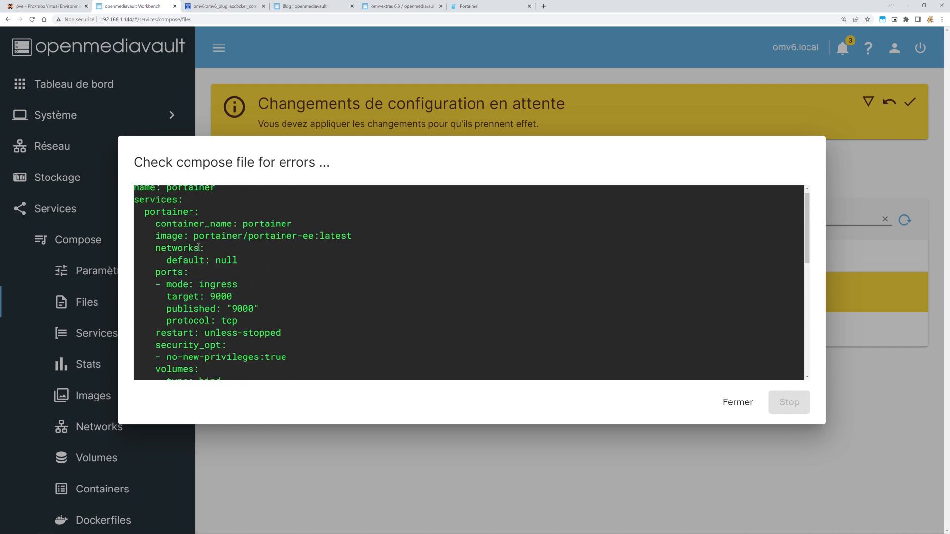
scroll(187, 279, "down", 10)
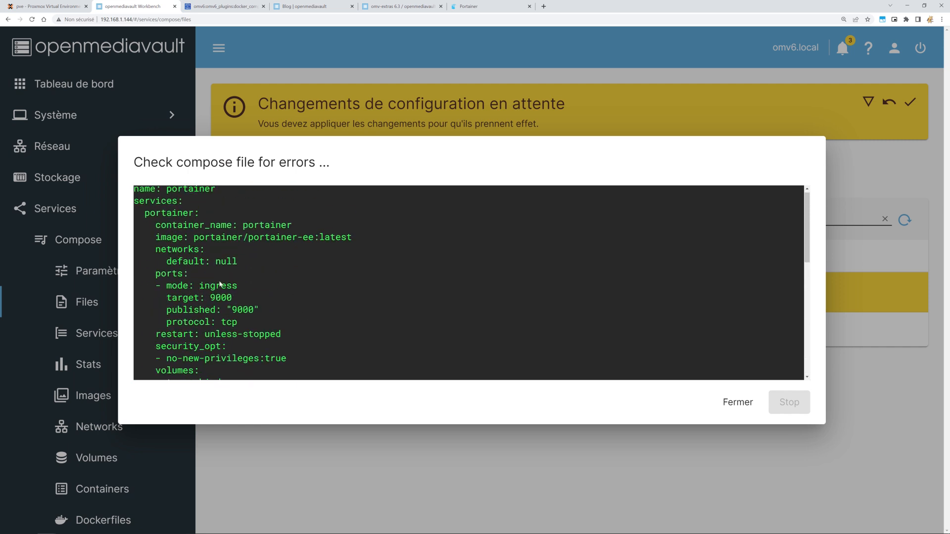
Step: Close the compose check output and bring the portainer compose file up with docker-compose up -d, closing its output
left_click(738, 403)
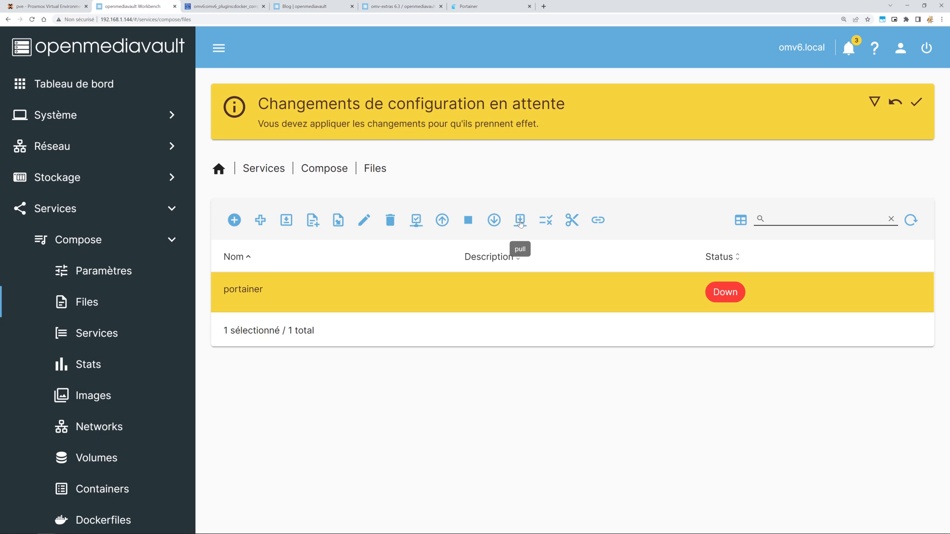
left_click(443, 222)
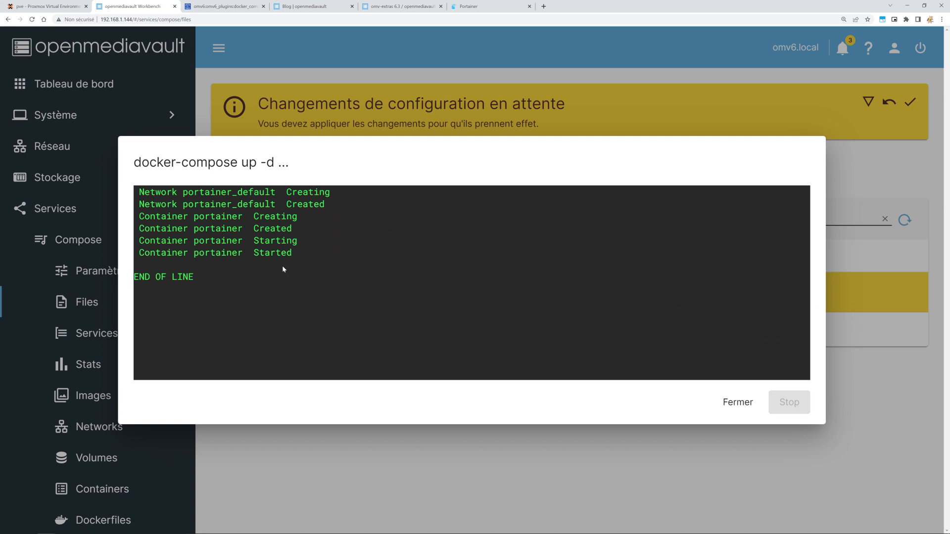
left_click(741, 401)
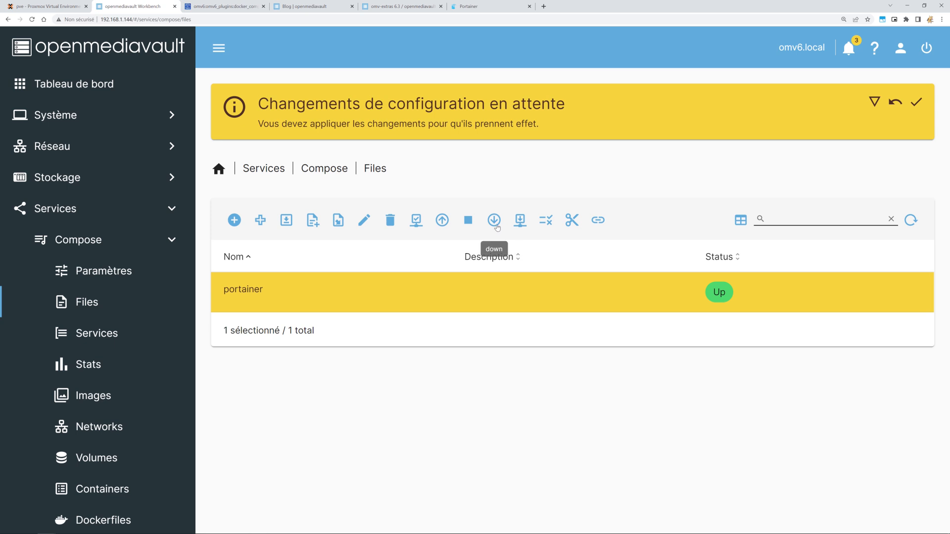
Step: Switch to the Proxmox console of the omv VM and list the running containers with docker ps
left_click(73, 8)
key("Up")
key("Return")
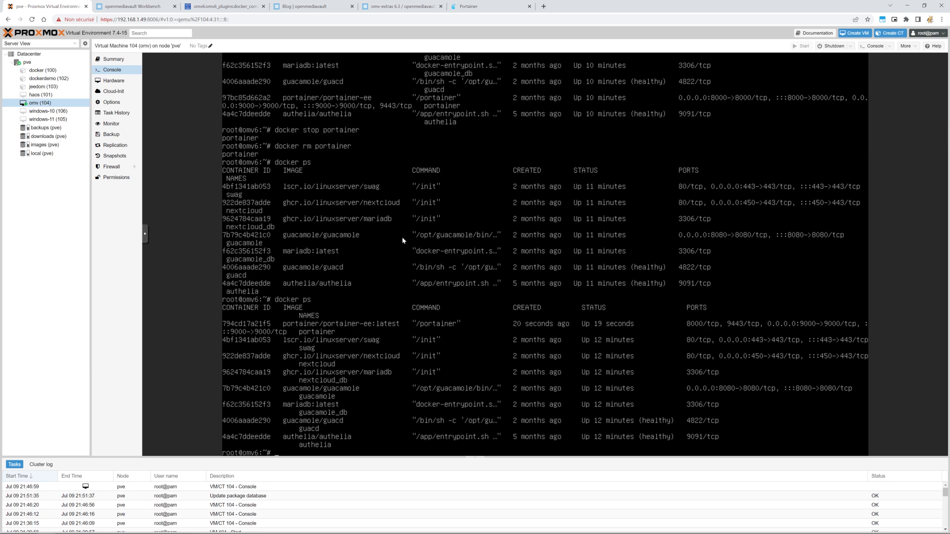
Step: Switch to Portainer and log in as admin through internal authentication, entering the account password
left_click(465, 6)
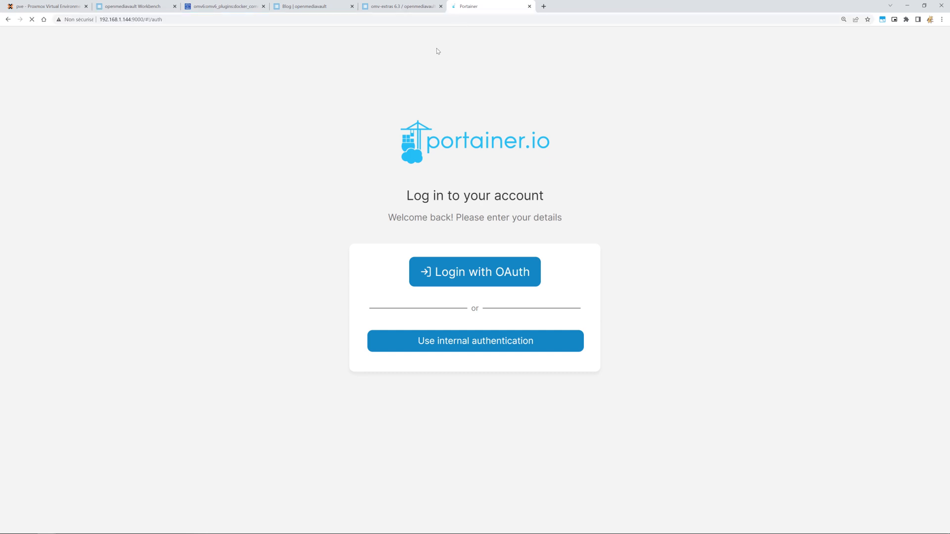
left_click(495, 343)
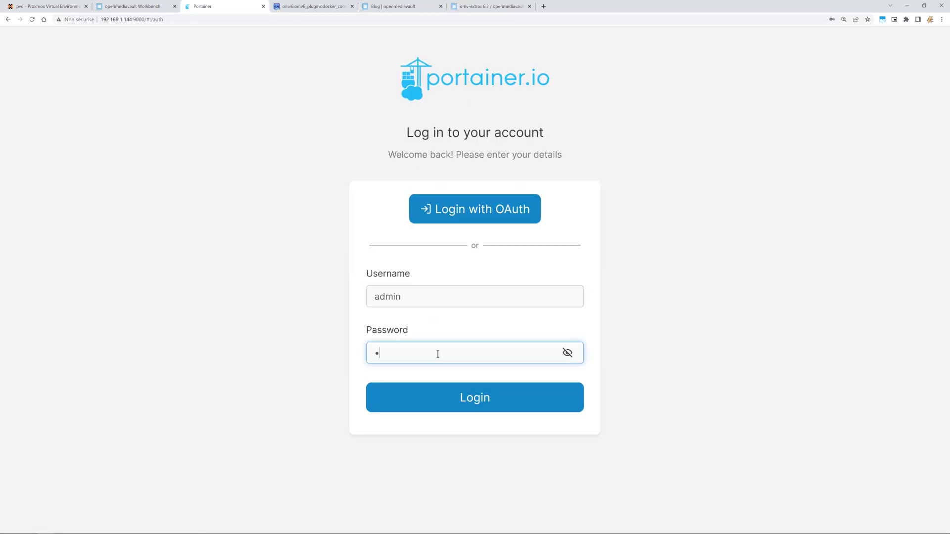
type("••••••••••")
key("Return")
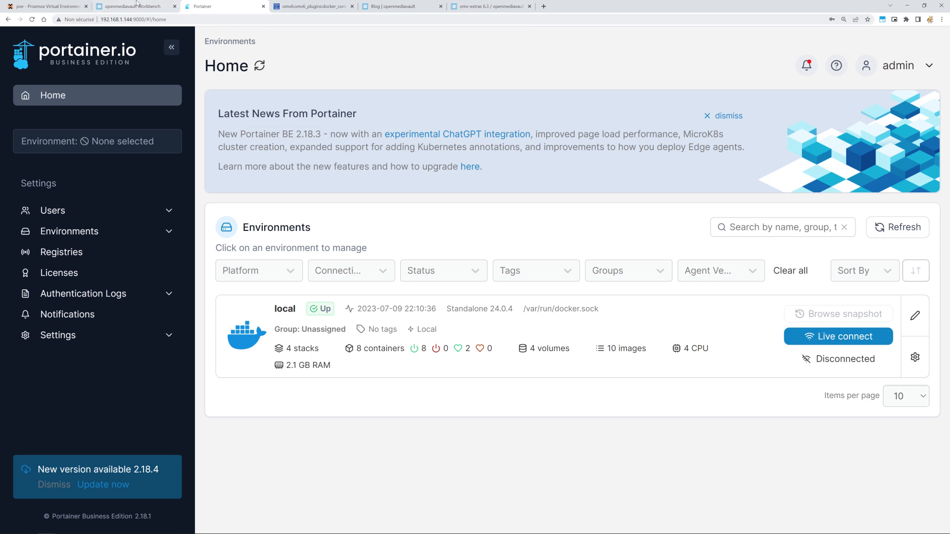
Step: Switch back to openmediavault, close the docker-compose up output, and examine the image tag in the portainer compose file before returning to the file list
left_click(112, 8)
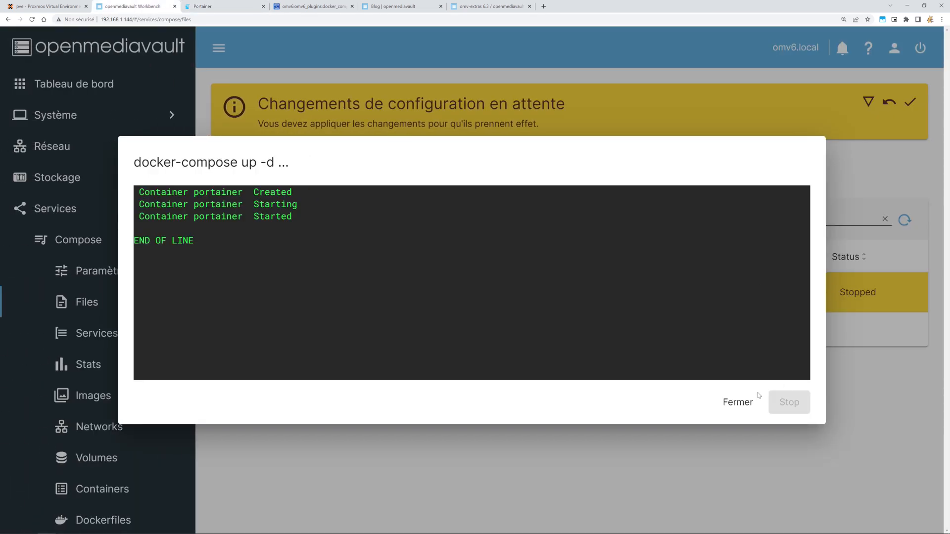
left_click(739, 401)
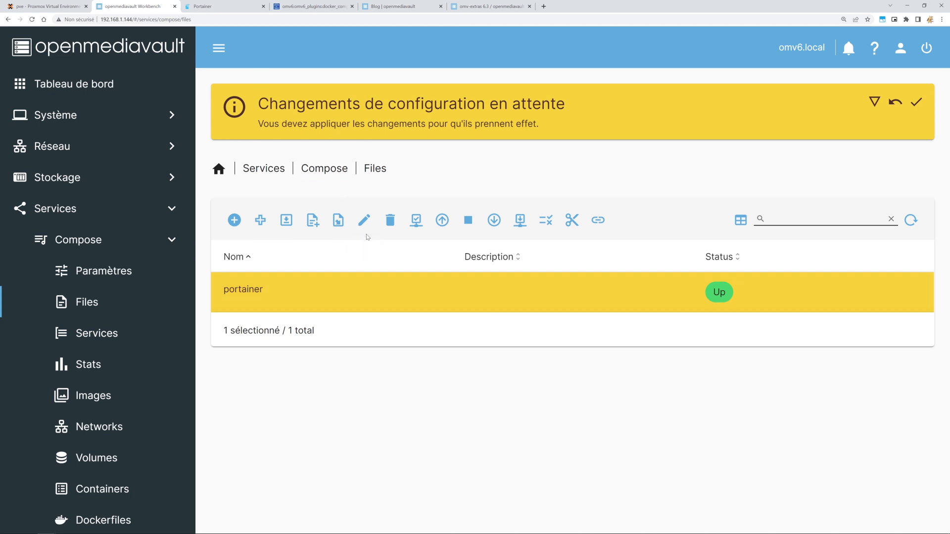
left_click(365, 221)
left_click_drag(415, 361, 462, 358)
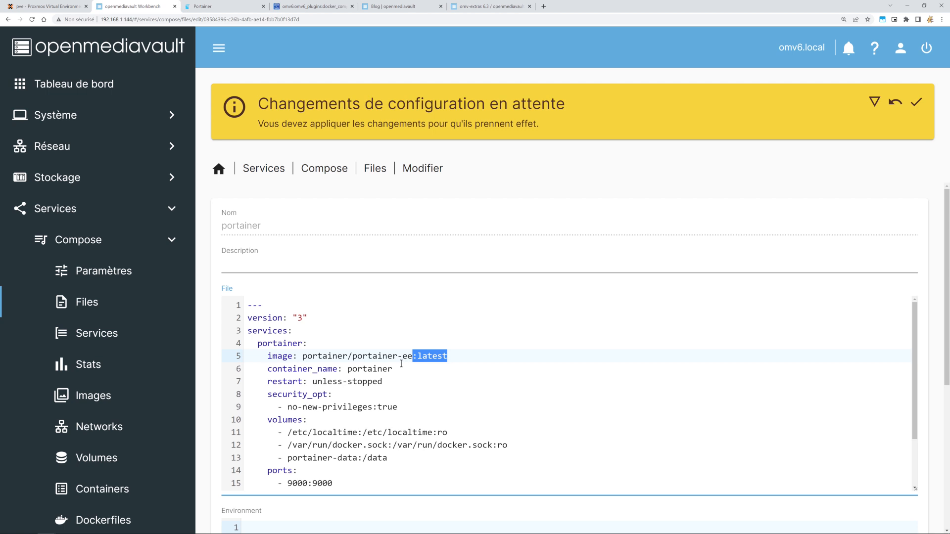
left_click(324, 169)
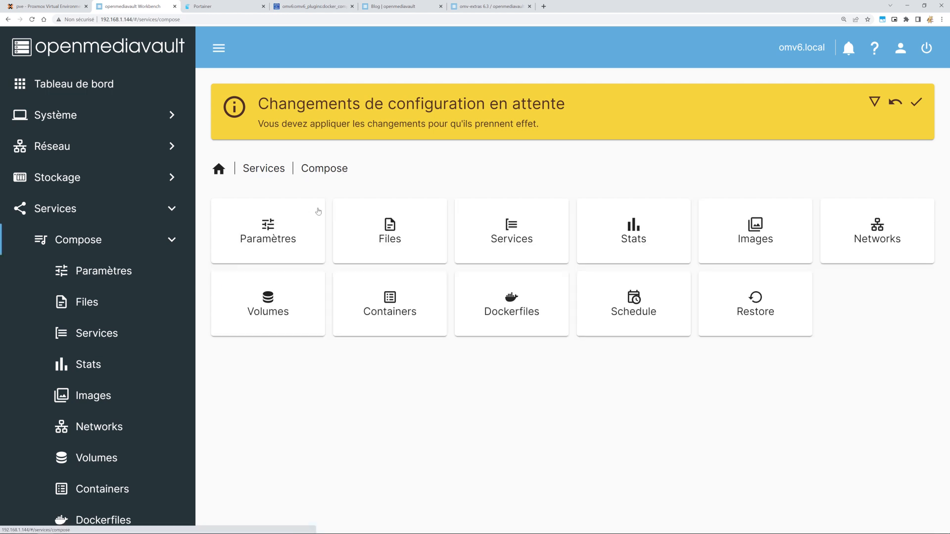
left_click(394, 235)
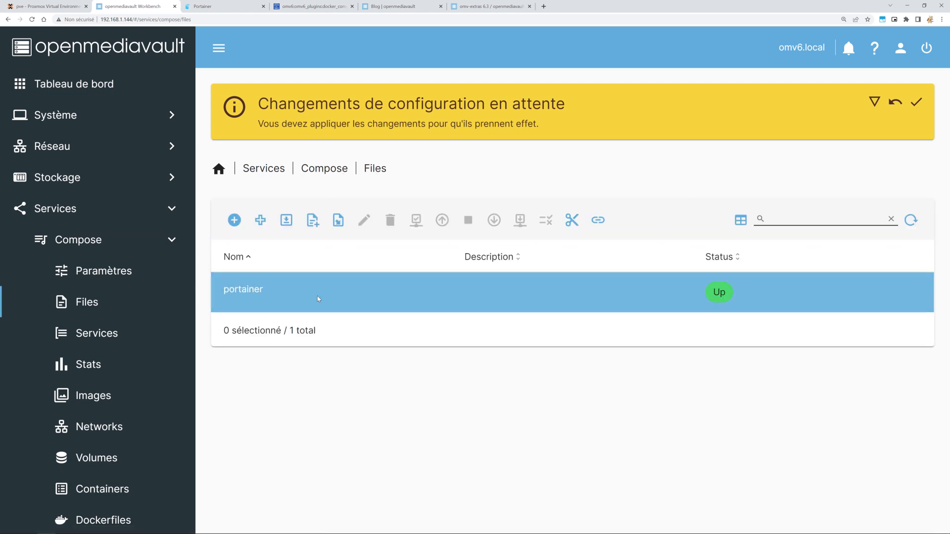
Step: Pull the latest image for the portainer compose file and bring the container up again
left_click(374, 293)
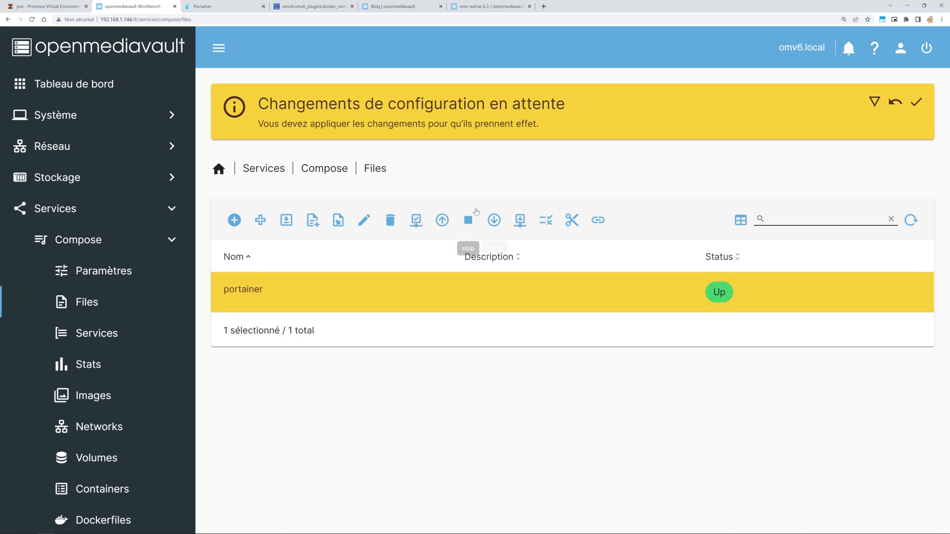
left_click(519, 224)
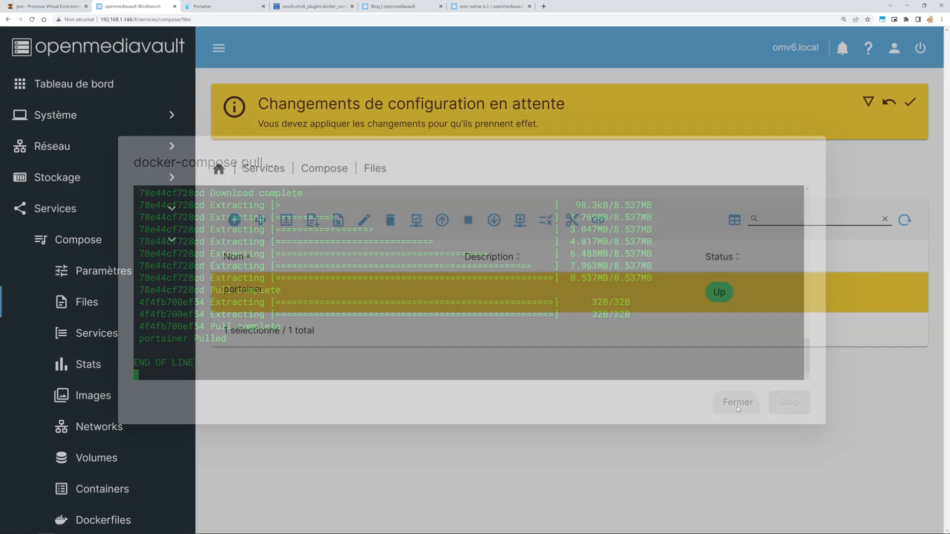
left_click(737, 402)
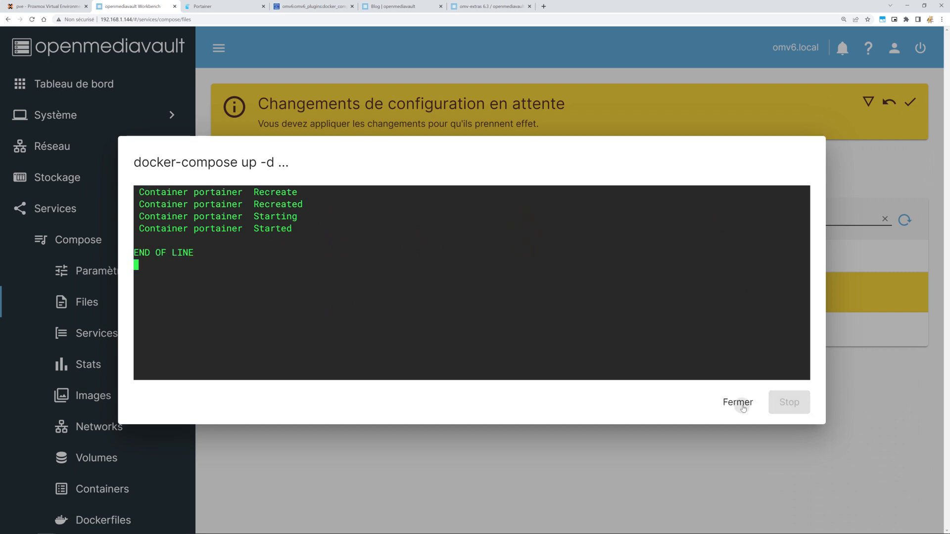
left_click(737, 403)
Step: Log in to Portainer again as admin with the account password and open the local environment's container list
left_click(223, 6)
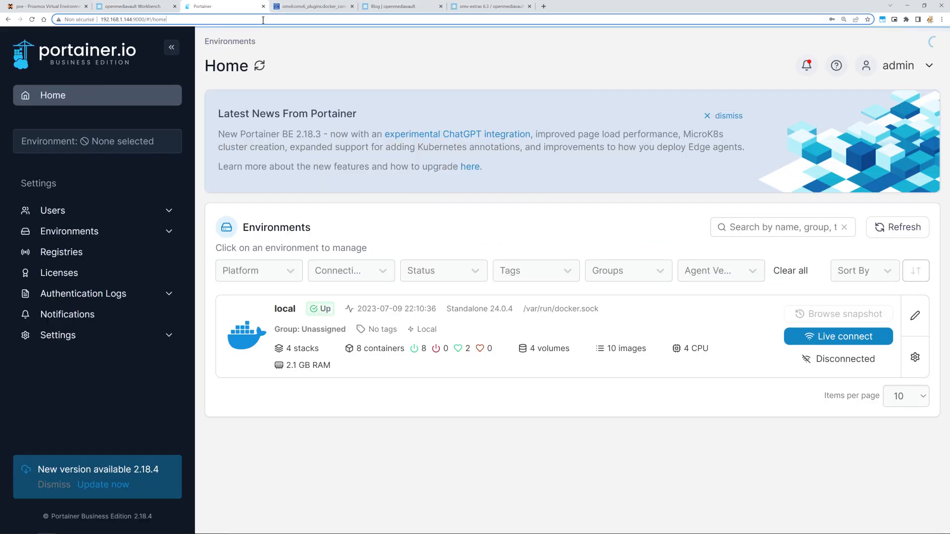
key("Return")
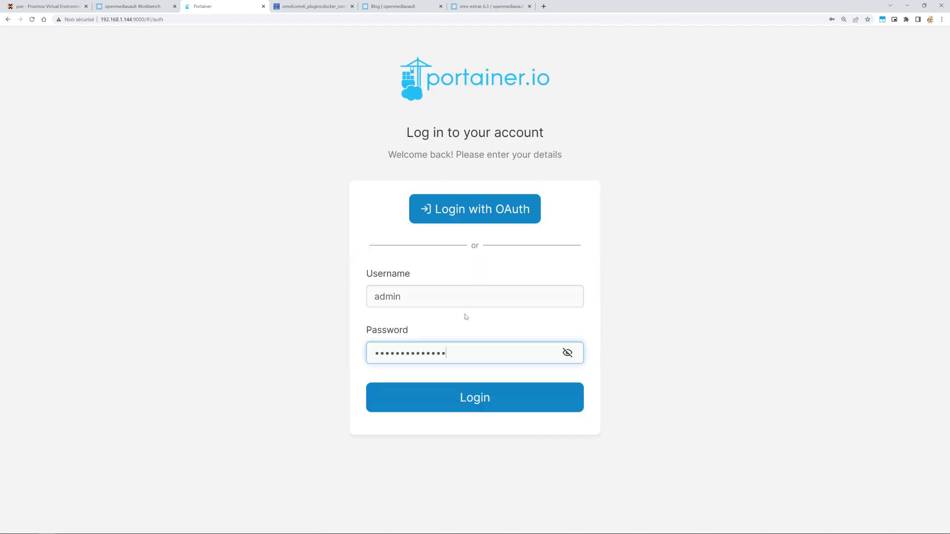
key("Return")
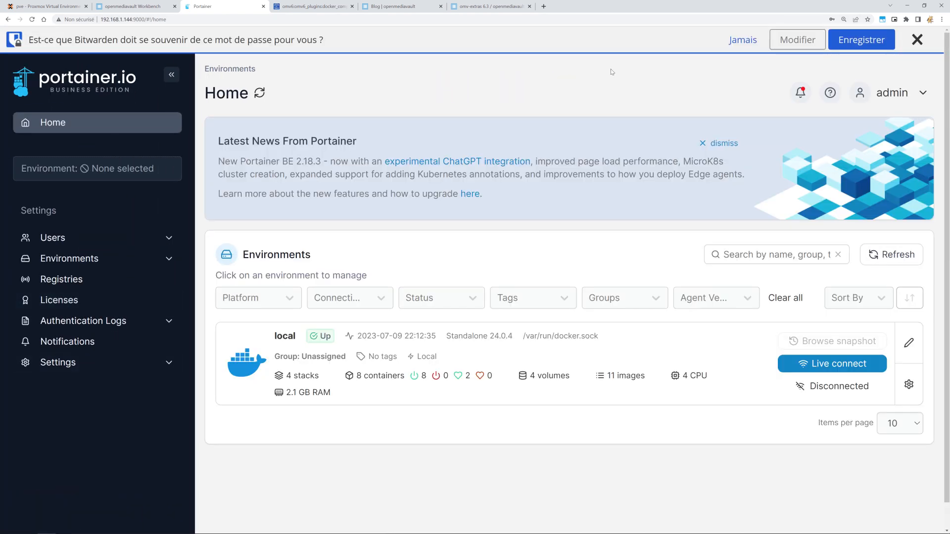
left_click(918, 40)
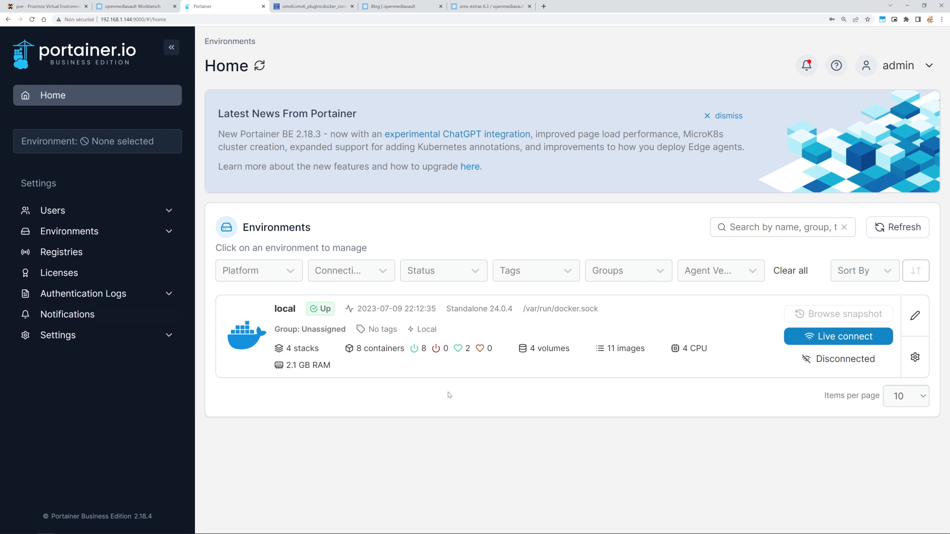
left_click(292, 317)
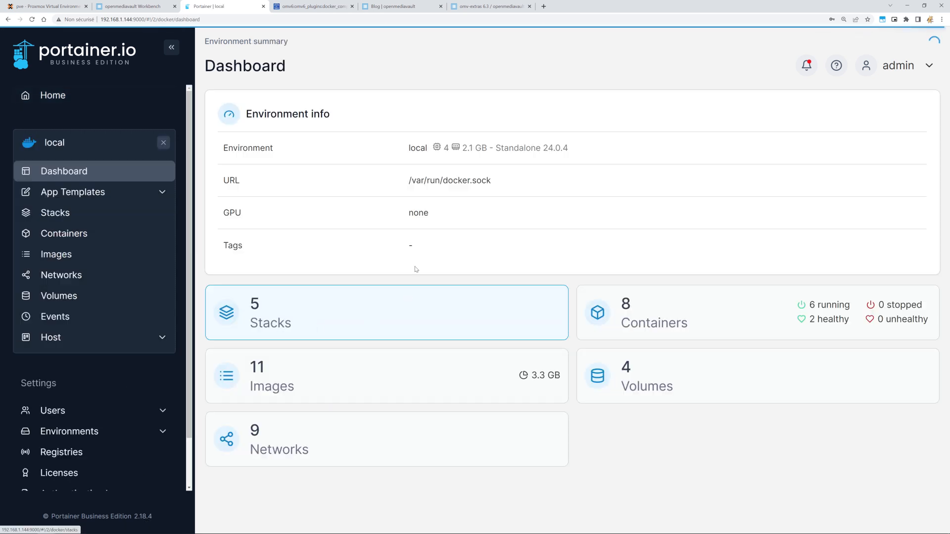
left_click(648, 304)
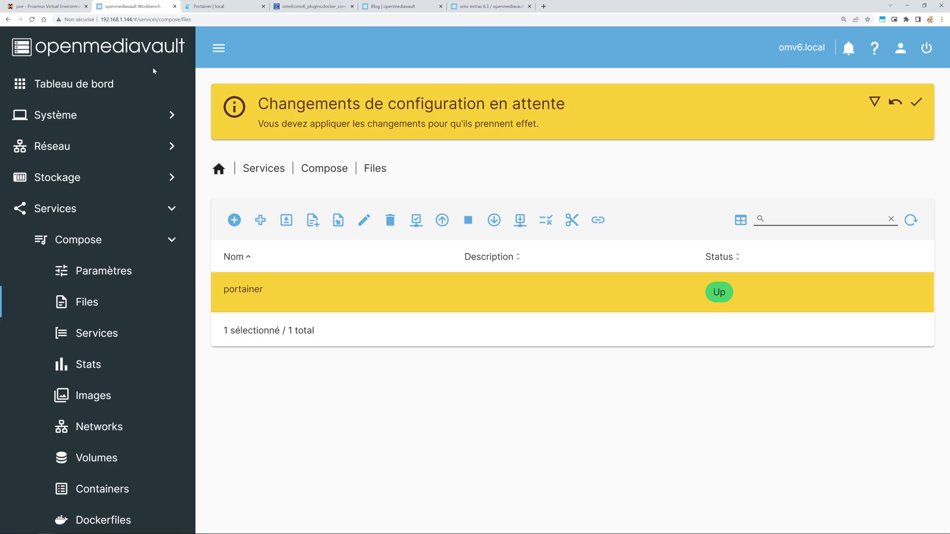
Step: Switch back to openmediavault and open the portainer compose file for editing at its ports and volumes sections
left_click(133, 6)
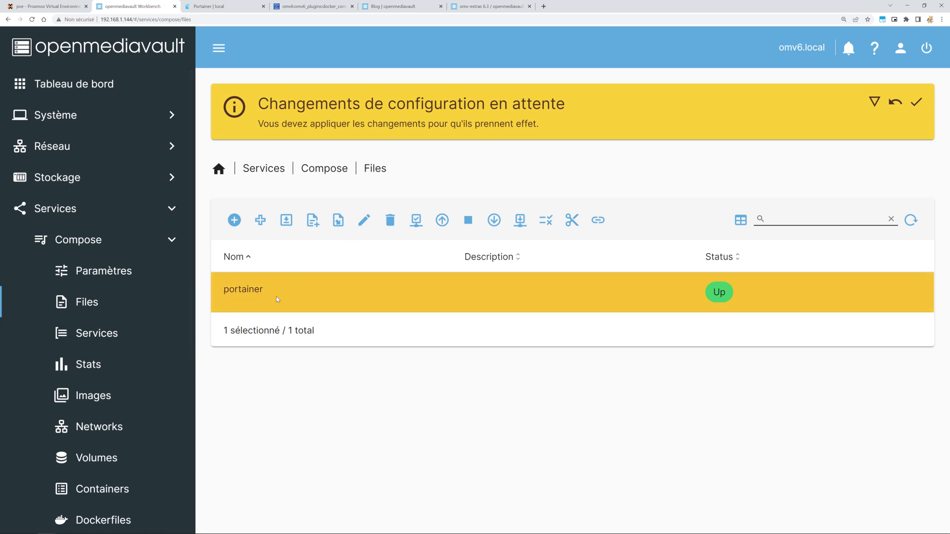
left_click(364, 220)
scroll(368, 431, "down", 3)
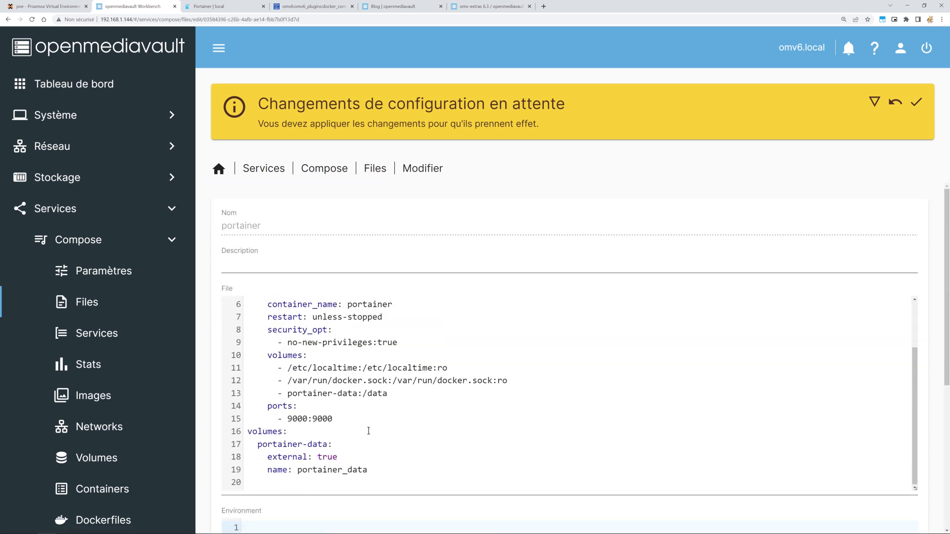
Step: Switch to Portainer and open the nextcloud stack's compose file in the editor
left_click(238, 11)
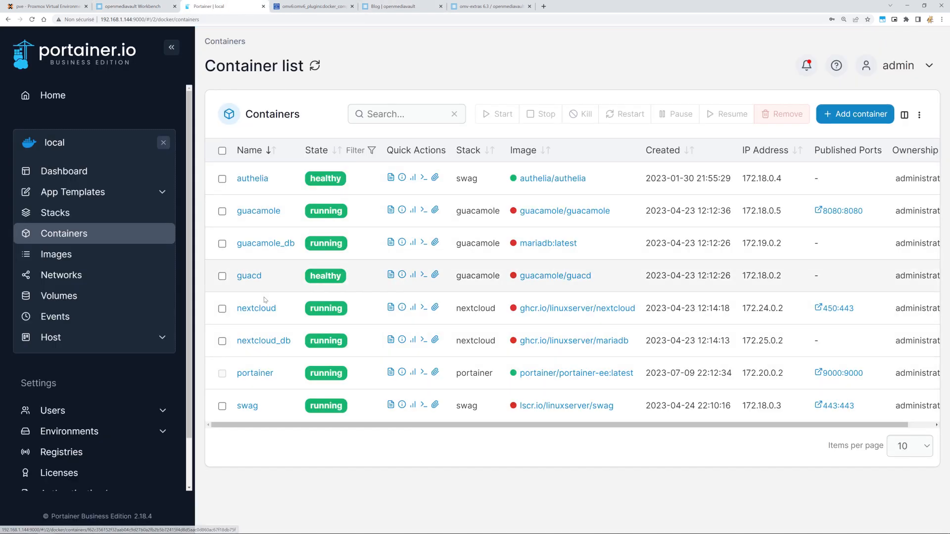
left_click(258, 310)
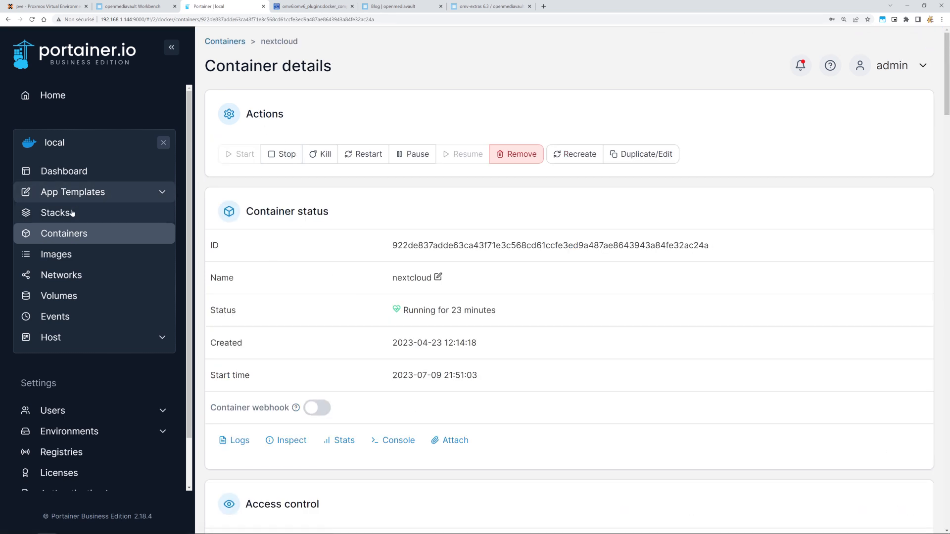
left_click(75, 212)
left_click(255, 213)
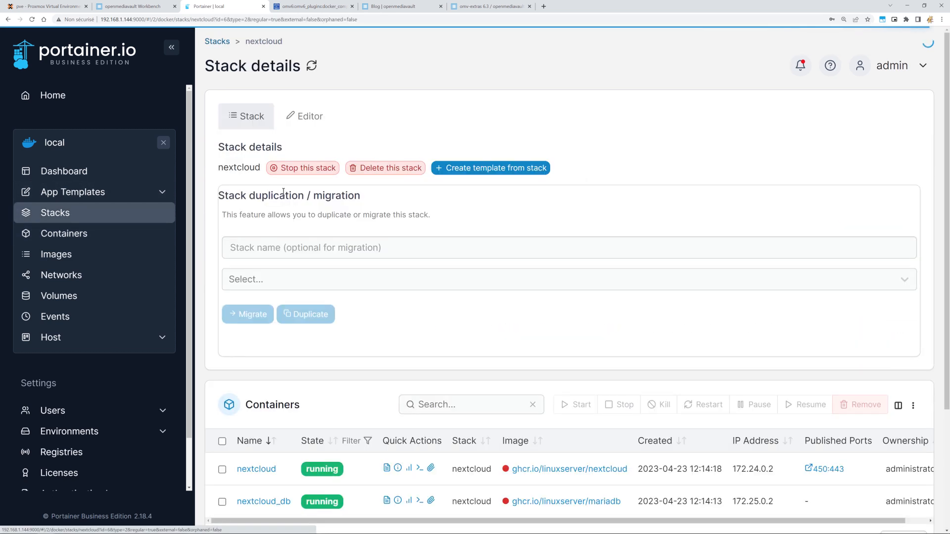
left_click(304, 116)
Step: Select the networks entry with nextcloud under the nextcloud service and examine the network definitions at the end of the stack file
scroll(287, 337, "down", 3)
scroll(288, 297, "up", 1)
scroll(300, 345, "down", 1)
left_click_drag(350, 342, 236, 322)
left_click_drag(336, 326, 215, 318)
scroll(313, 249, "up", 3)
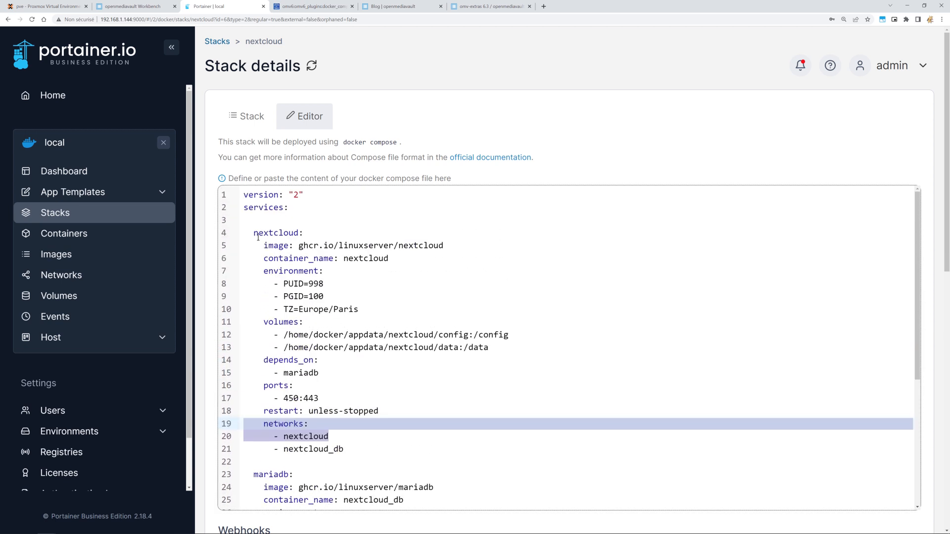
scroll(301, 388, "down", 5)
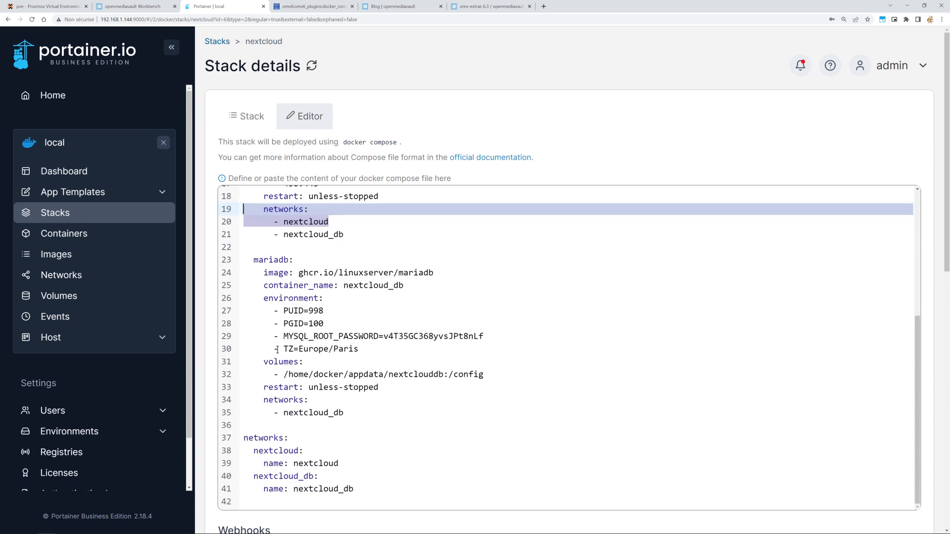
Step: Add a networks entry with portainer below the 9000:9000 port mapping in openmediavault's portainer compose file
left_click(168, 3)
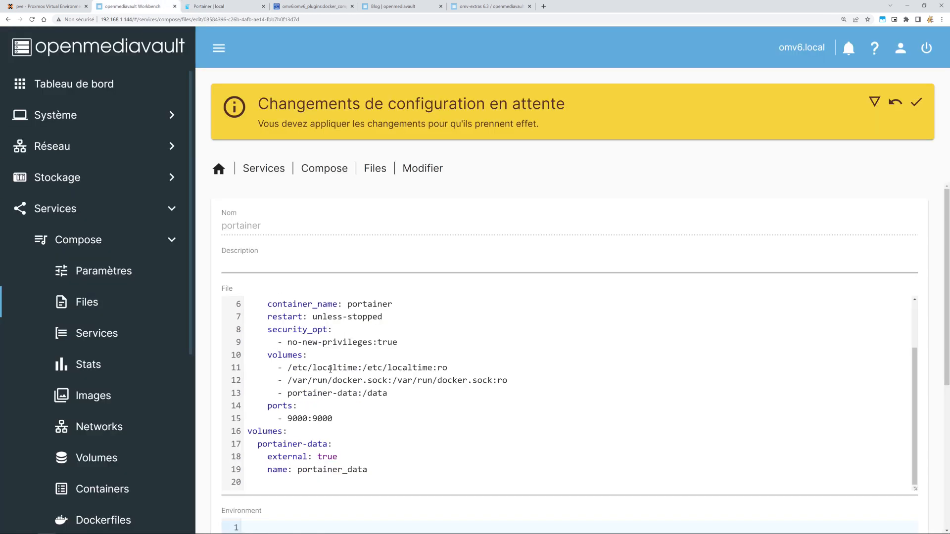
left_click(342, 423)
key("Return")
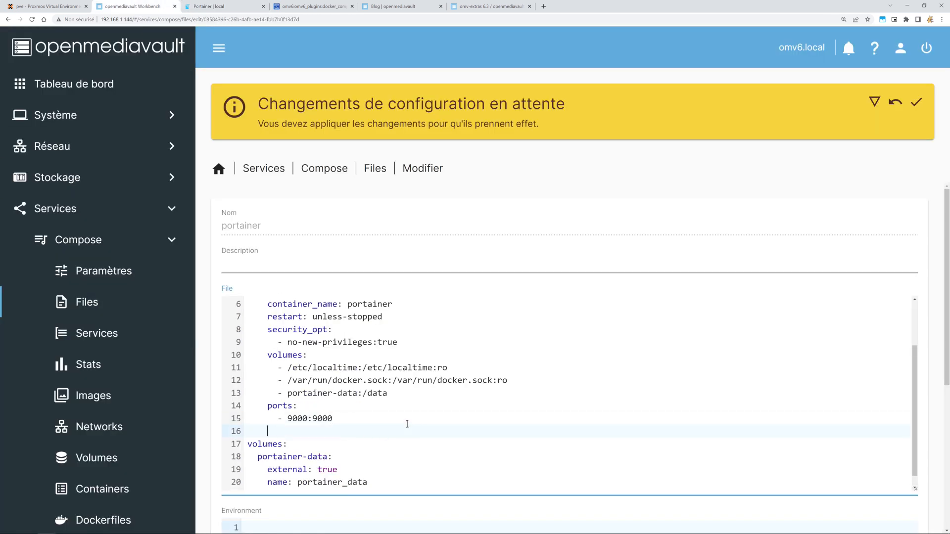
type("networks:")
key("Return")
type("- nextcloud")
double_click(310, 445)
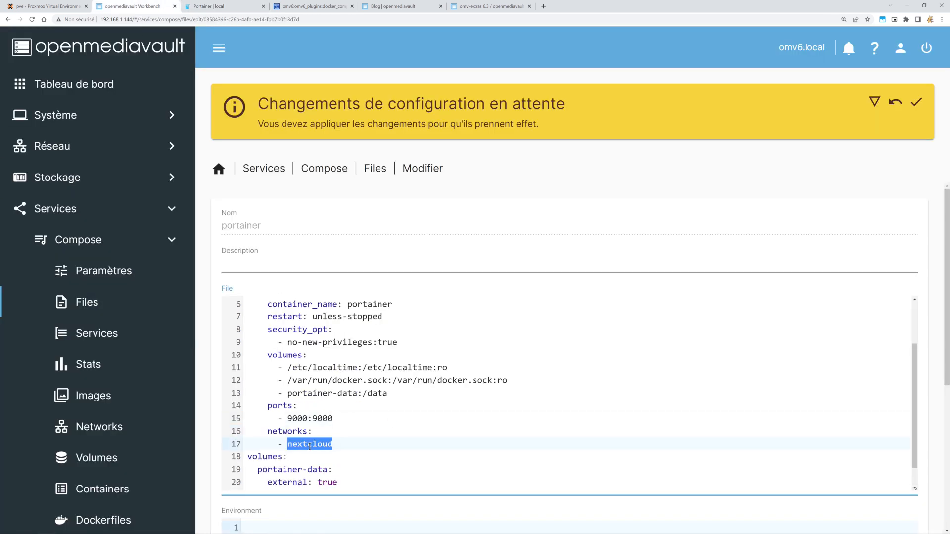
type("portainer")
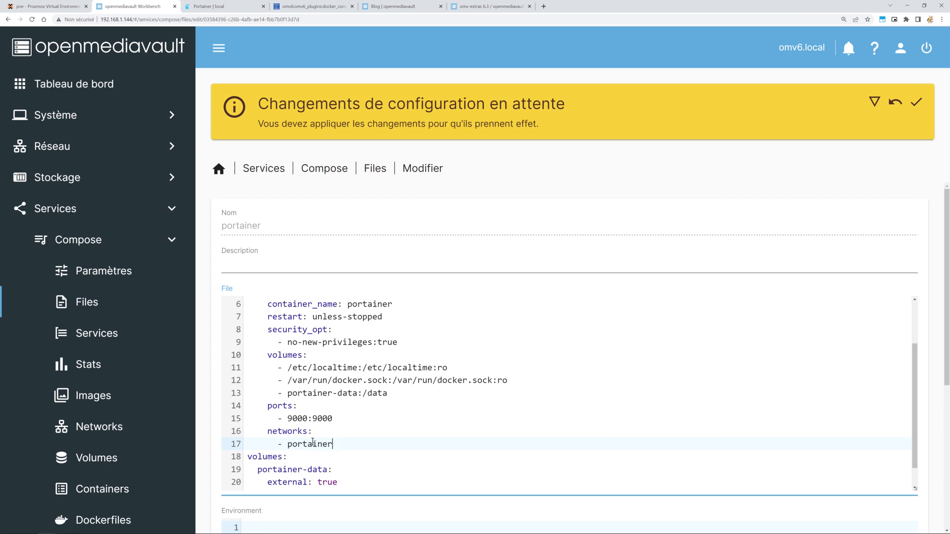
scroll(384, 413, "down", 1)
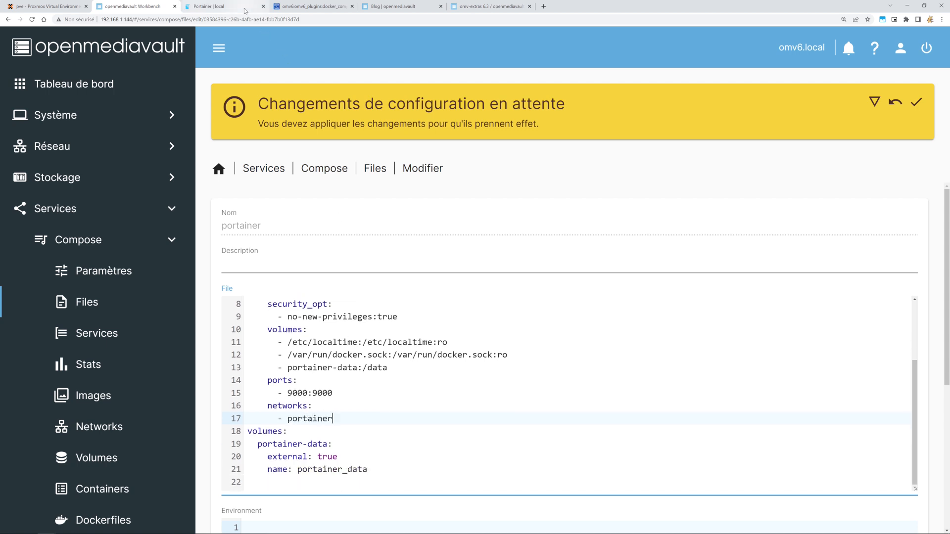
Step: Copy the top-level networks definition for nextcloud from Portainer's nextcloud stack to the end of openmediavault's portainer compose file
left_click(223, 6)
left_click(335, 463)
left_click_drag(338, 463, 214, 438)
key("ctrl+c")
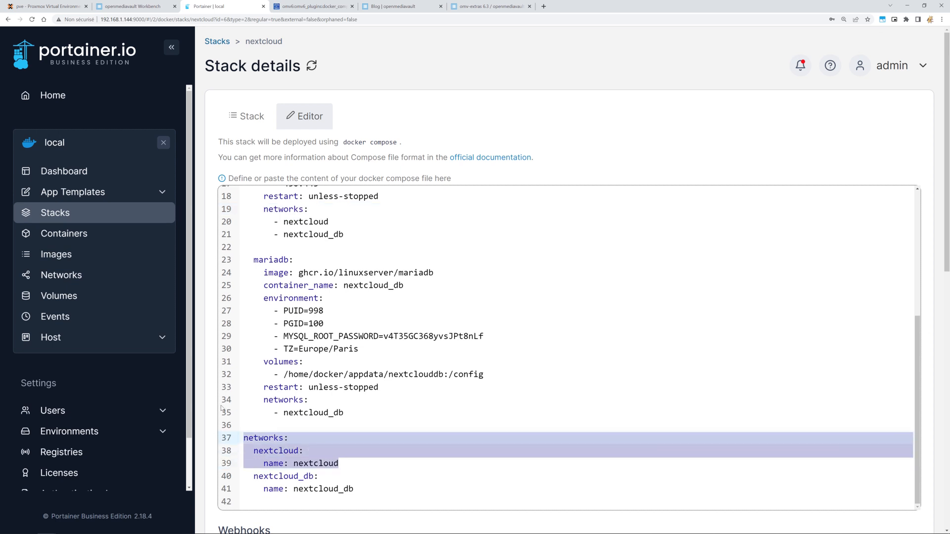
left_click(131, 6)
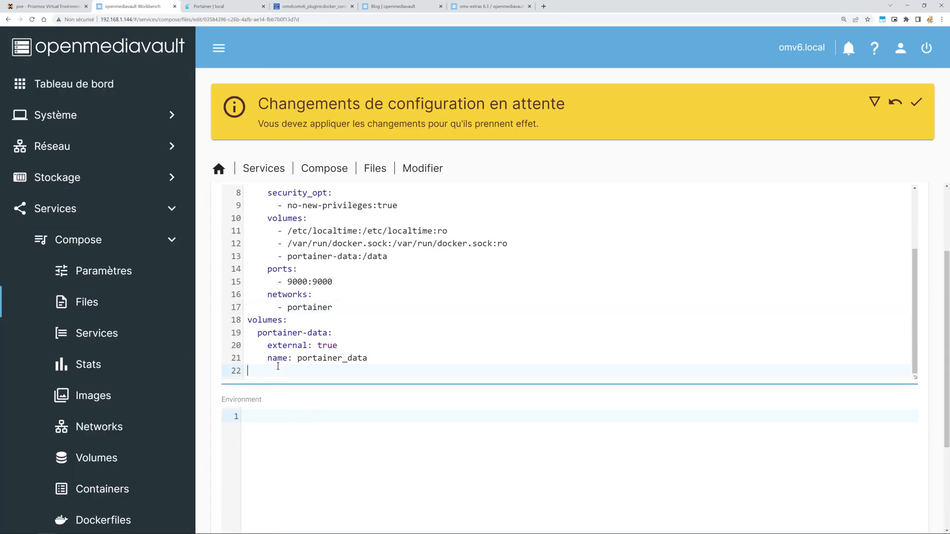
key("ctrl+v")
Step: Replace nextcloud with portainer as both the key and the name in the networks definition at the file's end
double_click(301, 282)
key("ctrl+c")
double_click(280, 359)
key("ctrl+v")
double_click(319, 371)
key("ctrl+v")
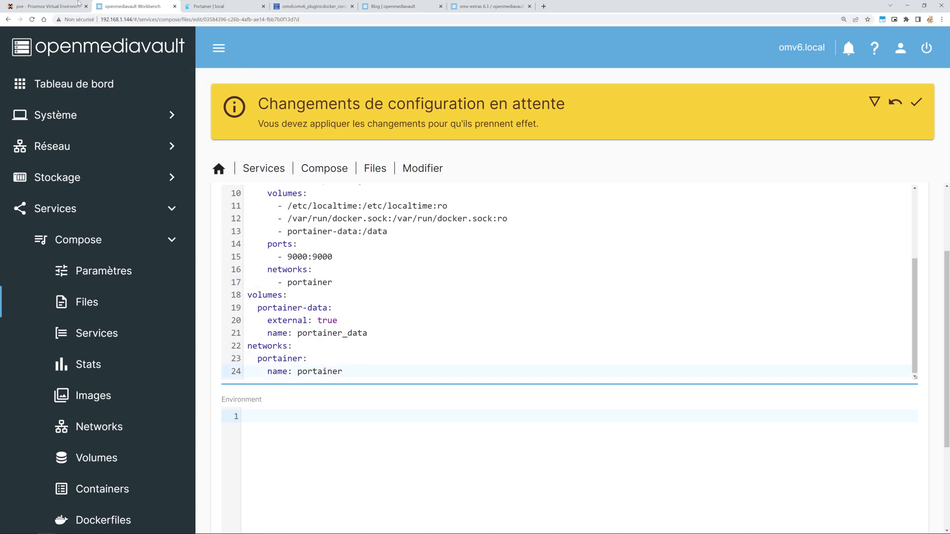
Step: Switch to Portainer, open the swag stack's compose file in the editor and examine its network definitions
left_click(223, 5)
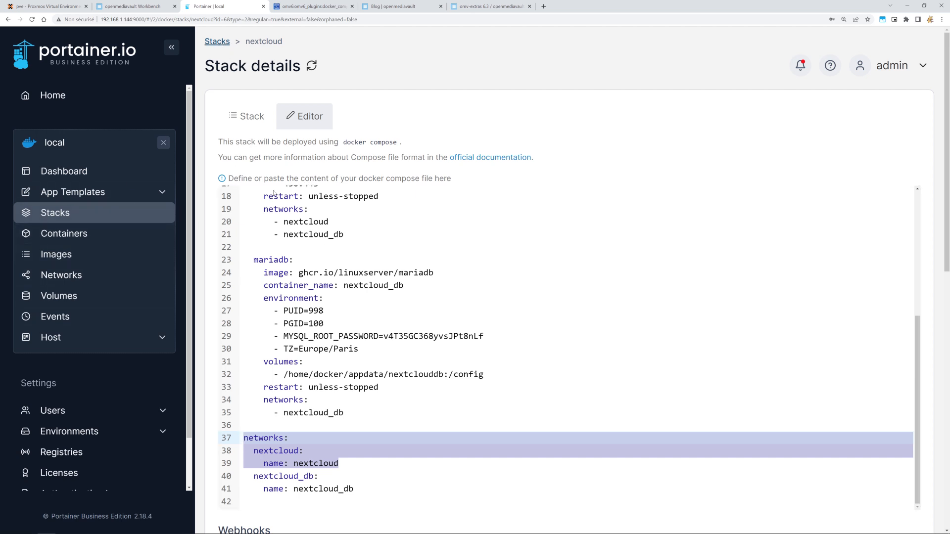
left_click(223, 42)
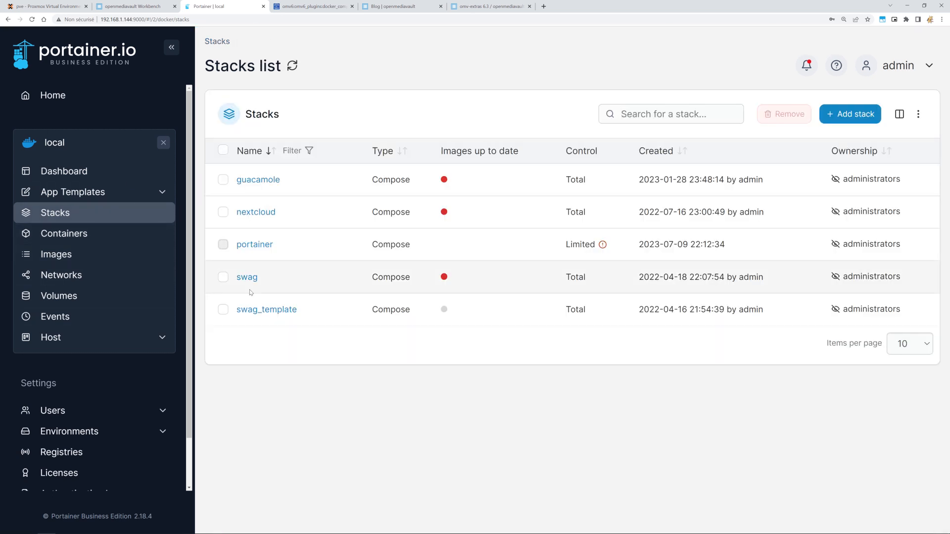
left_click(240, 276)
left_click(307, 116)
scroll(317, 430, "down", 8)
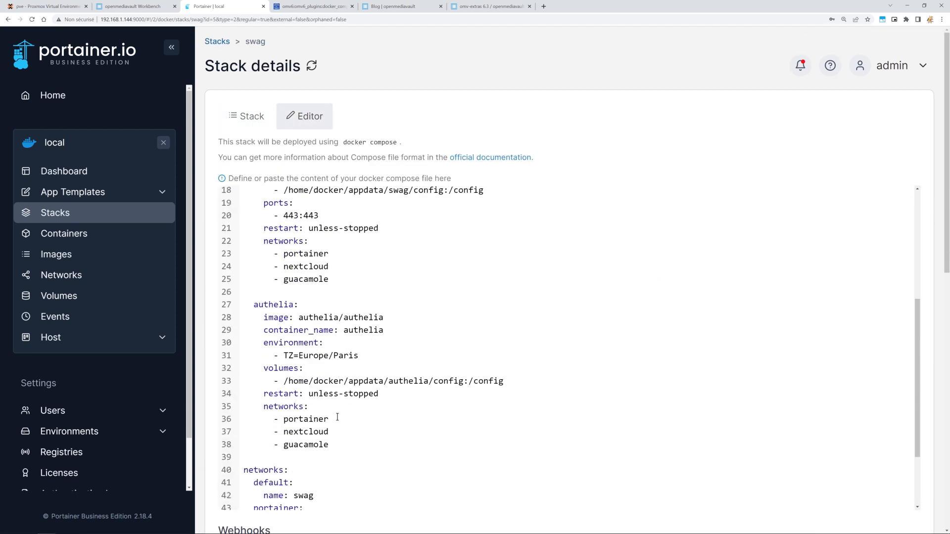
scroll(302, 436, "down", 2)
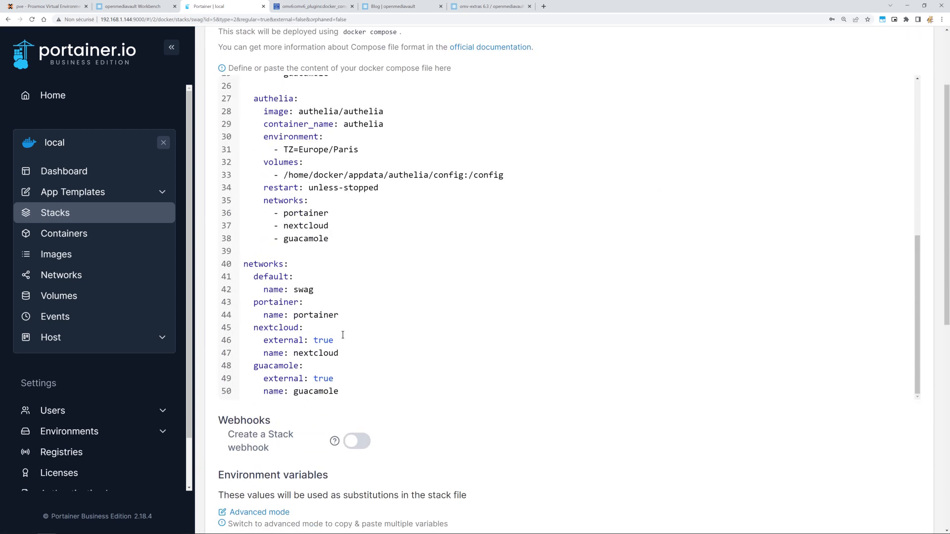
Step: Copy the external: true line from the swag stack's guacamole network and add it below name: portainer in openmediavault's compose file
left_click_drag(335, 379, 243, 378)
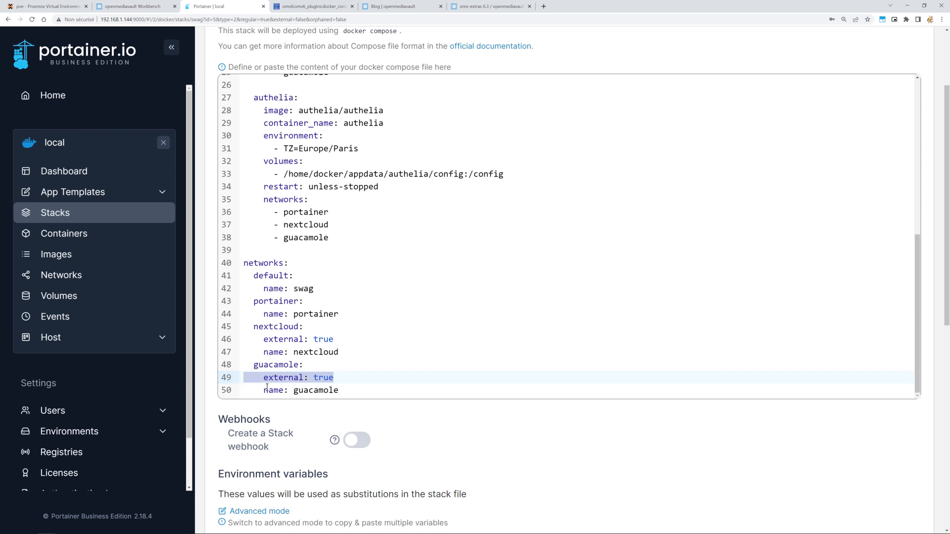
left_click(163, 11)
key("Return")
key("ctrl+v")
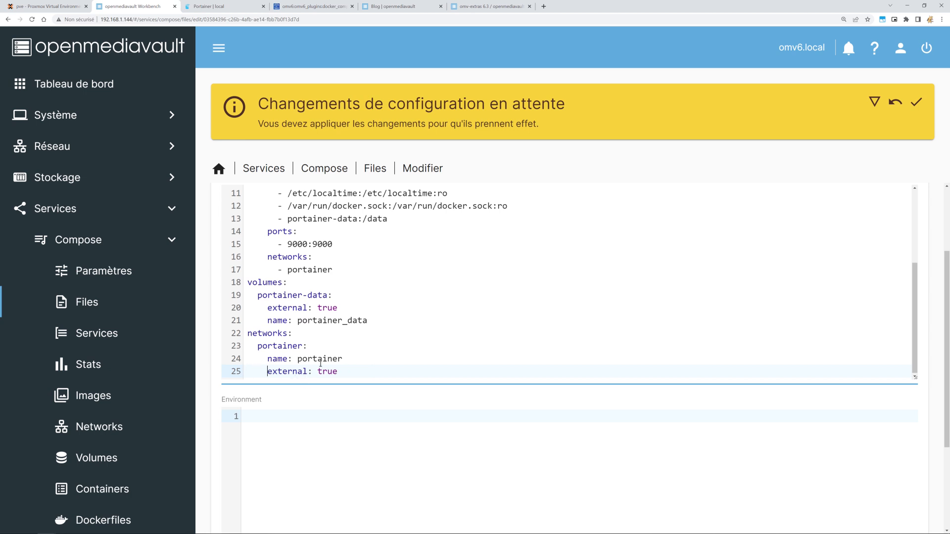
Step: Separate the version, services, volumes and networks sections of the portainer compose file with blank lines and save it
scroll(320, 363, "up", 3)
left_click(316, 196)
key("Return")
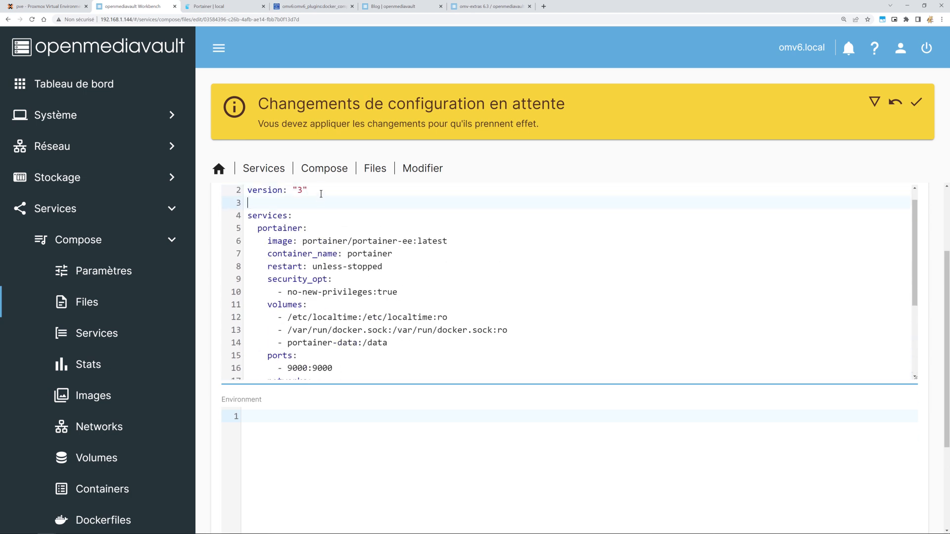
scroll(328, 297, "down", 3)
key("Return")
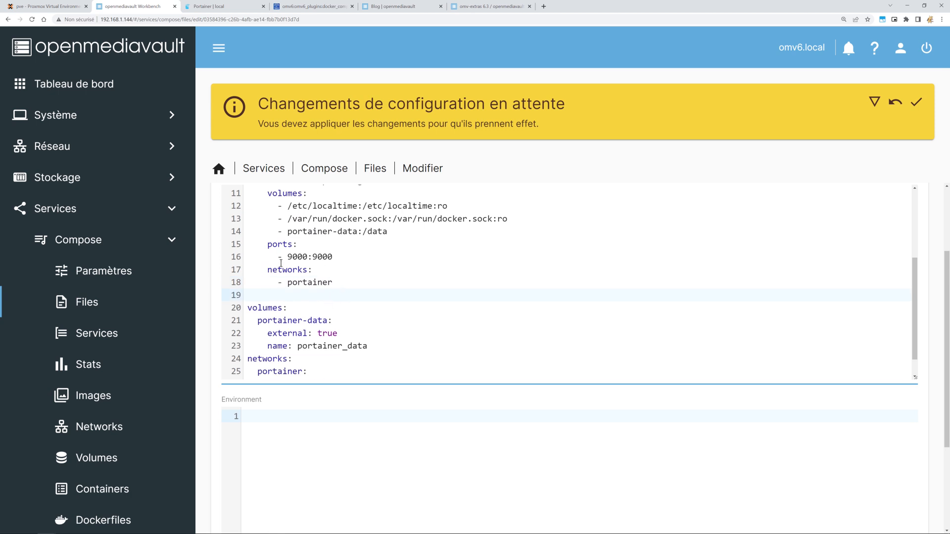
left_click_drag(347, 284, 218, 269)
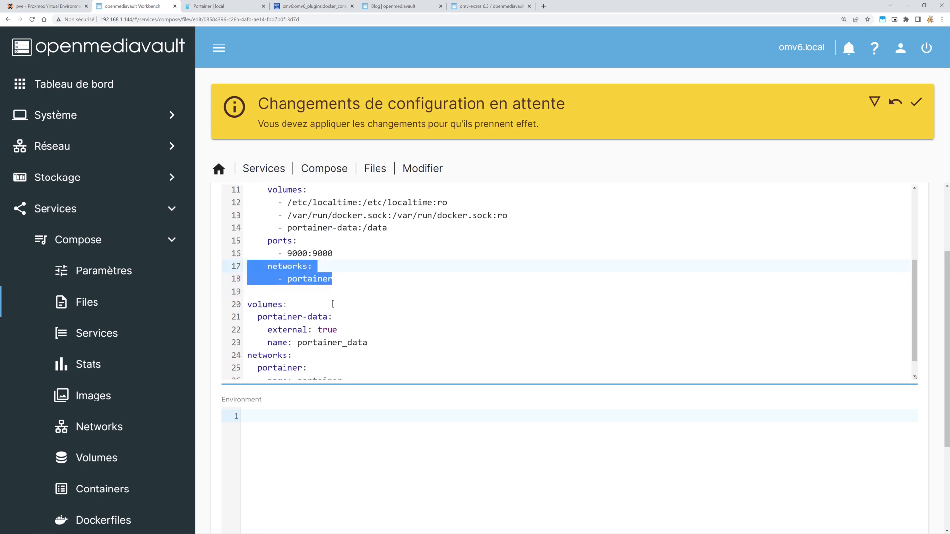
scroll(291, 342, "down", 1)
left_click(376, 319)
key("Return")
scroll(906, 512, "down", 1)
scroll(906, 512, "down", 2)
left_click(883, 497)
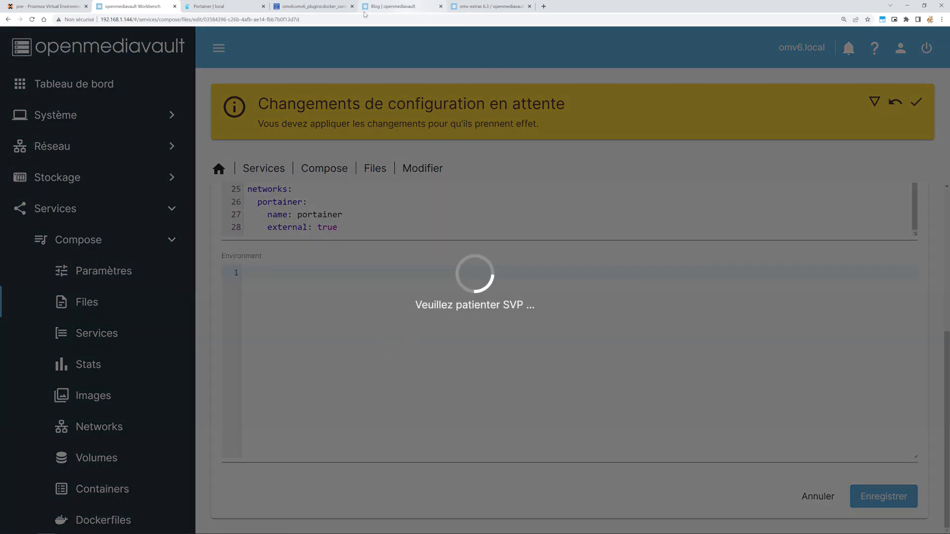
Step: Switch to Portainer and check the portainer container's connected networks and the list of networks it can join
left_click(229, 9)
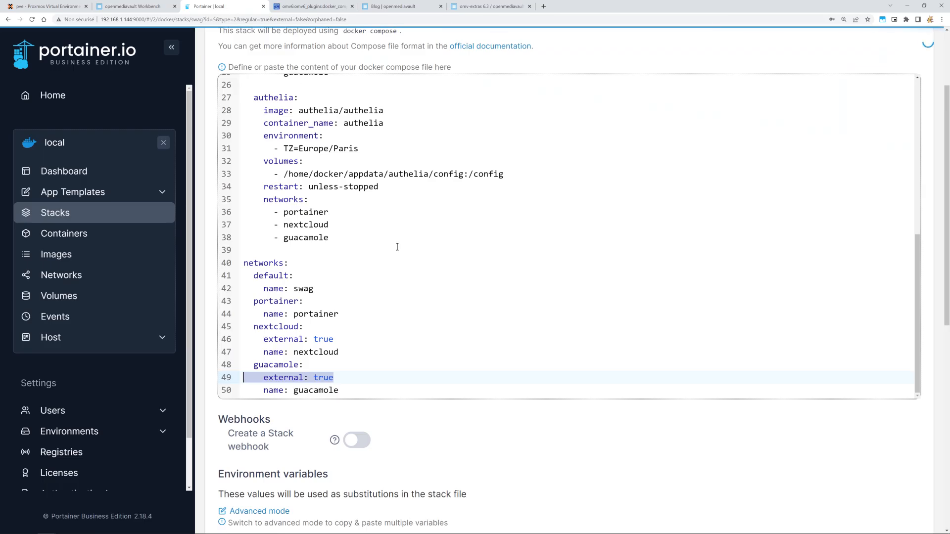
scroll(271, 164, "up", 10)
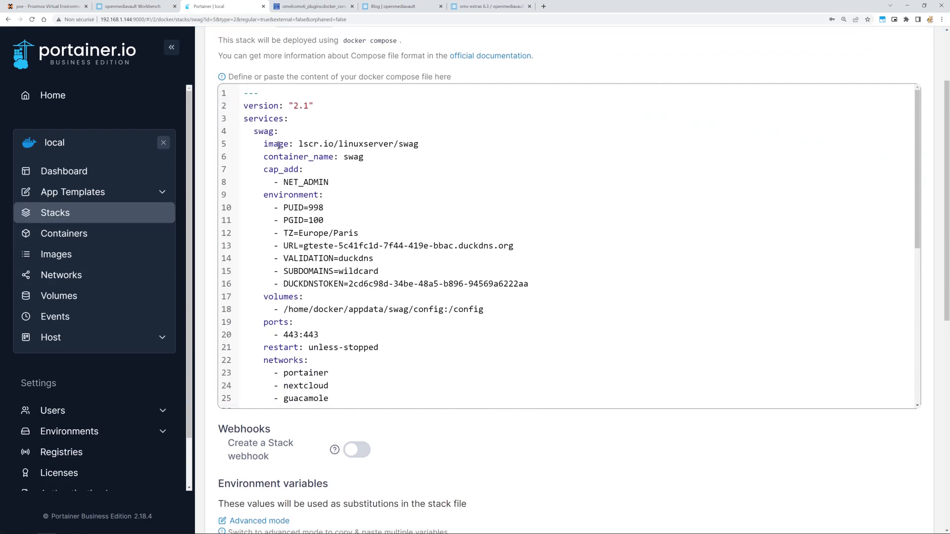
left_click(102, 235)
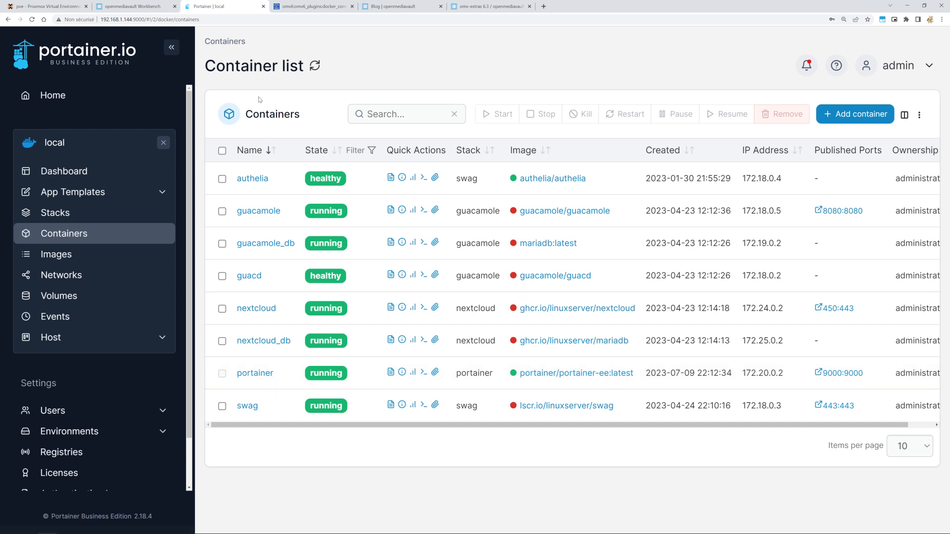
left_click(258, 374)
scroll(386, 403, "down", 20)
left_click(452, 408)
left_click(452, 408)
left_click(351, 413)
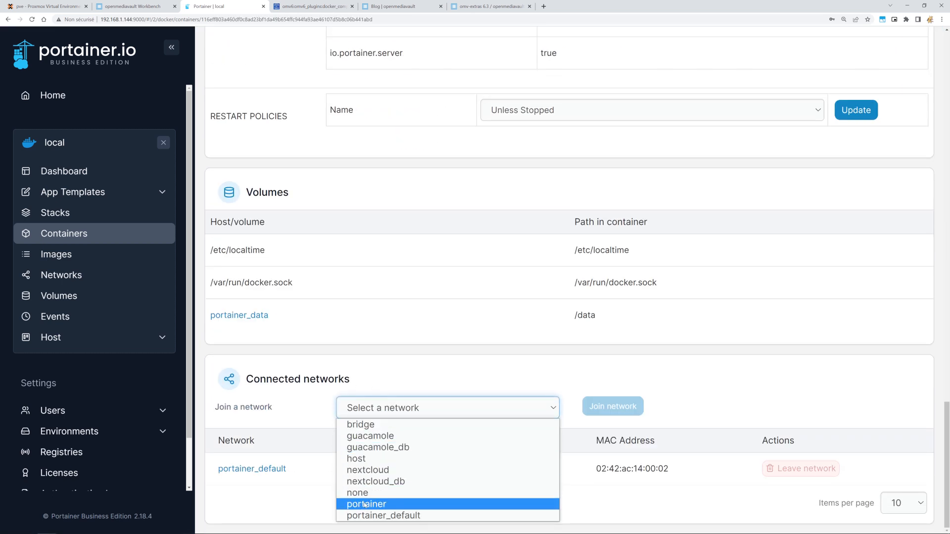
Step: Switch back to openmediavault and bring the portainer compose file up to recreate its container
left_click(133, 6)
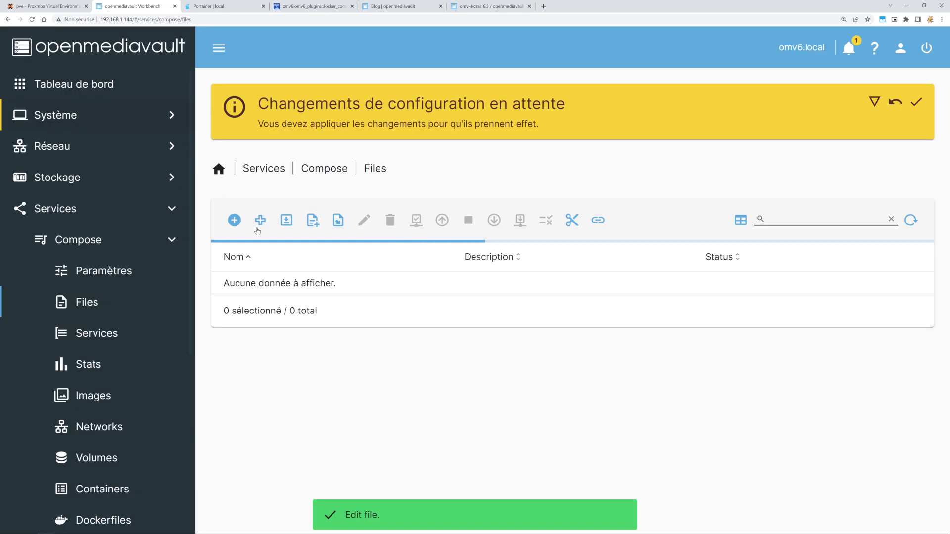
left_click(324, 289)
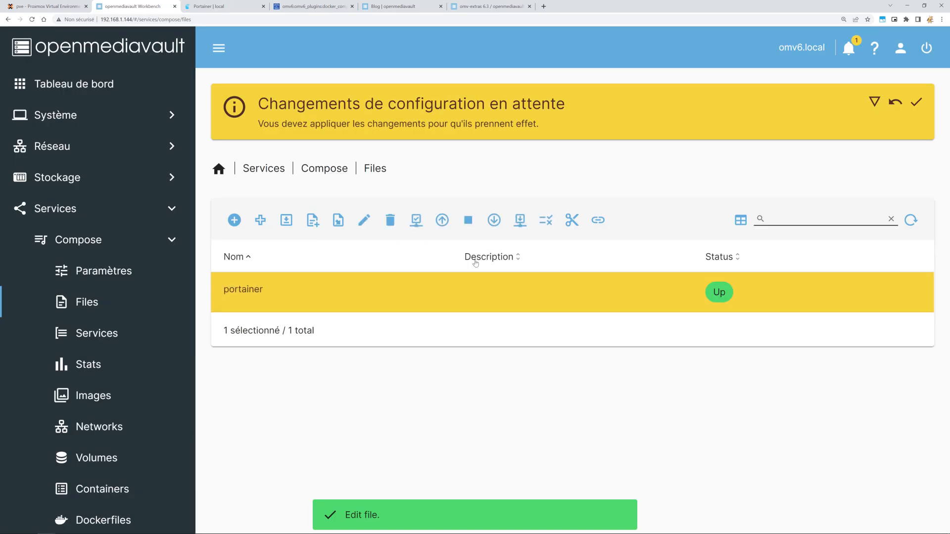
left_click(443, 222)
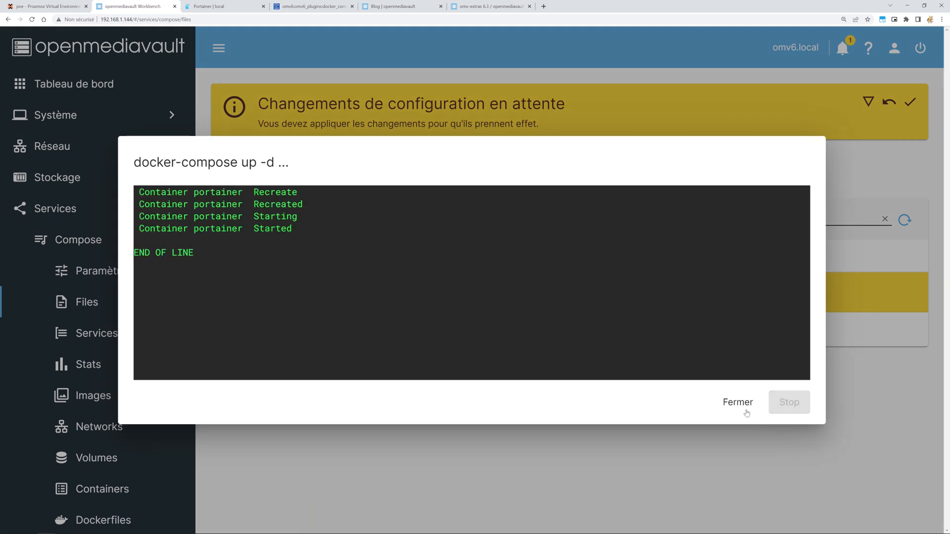
left_click(741, 404)
Step: Return to Portainer's local environment, check the portainer container's connected networks, and view the environment's network list
left_click(473, 6)
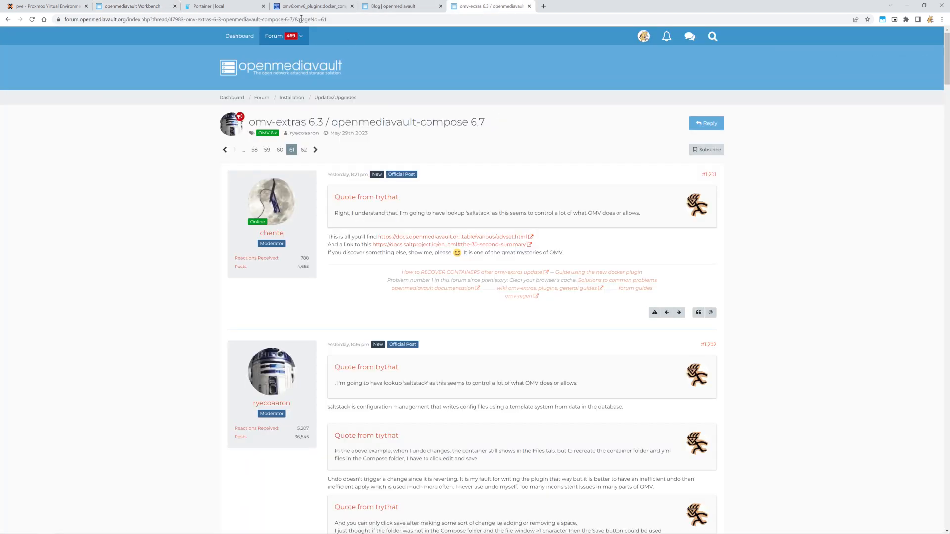
left_click(251, 7)
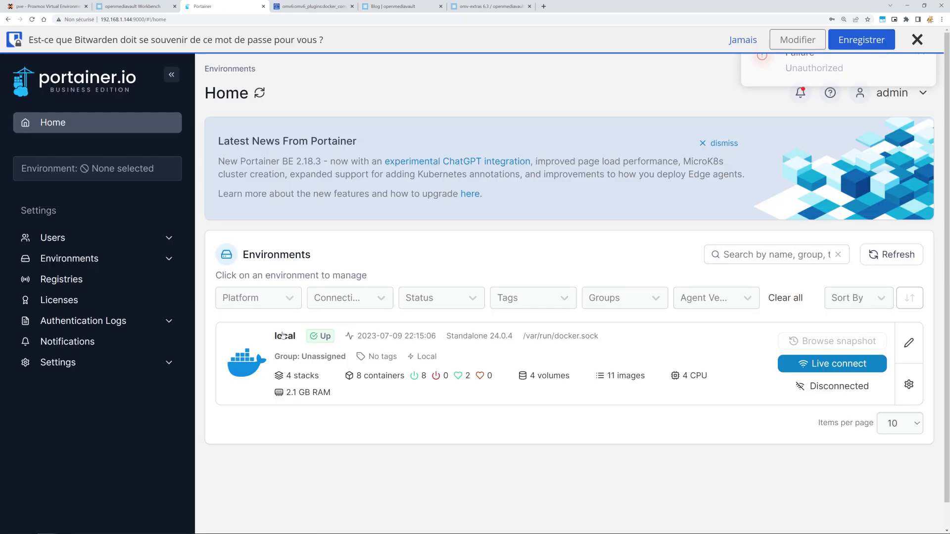
left_click(287, 337)
scroll(281, 235, "down", 1)
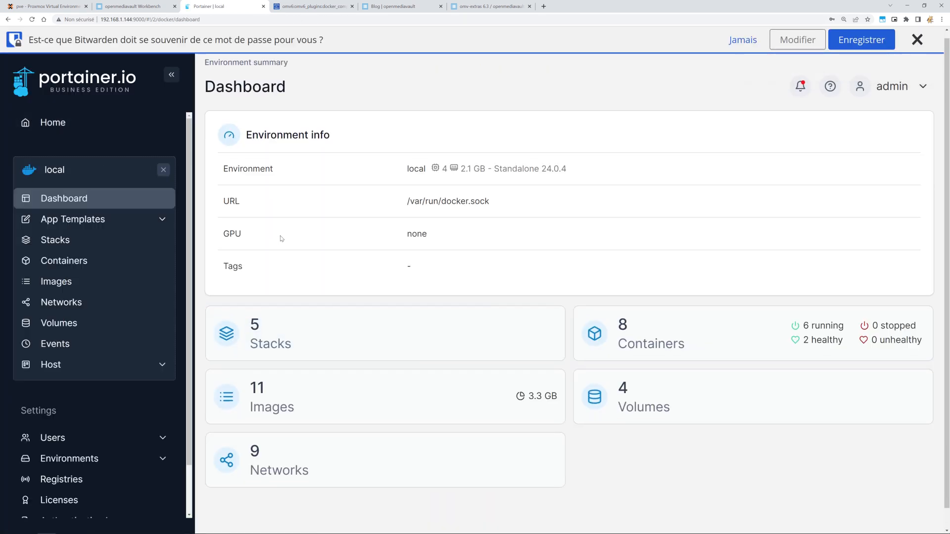
left_click(609, 309)
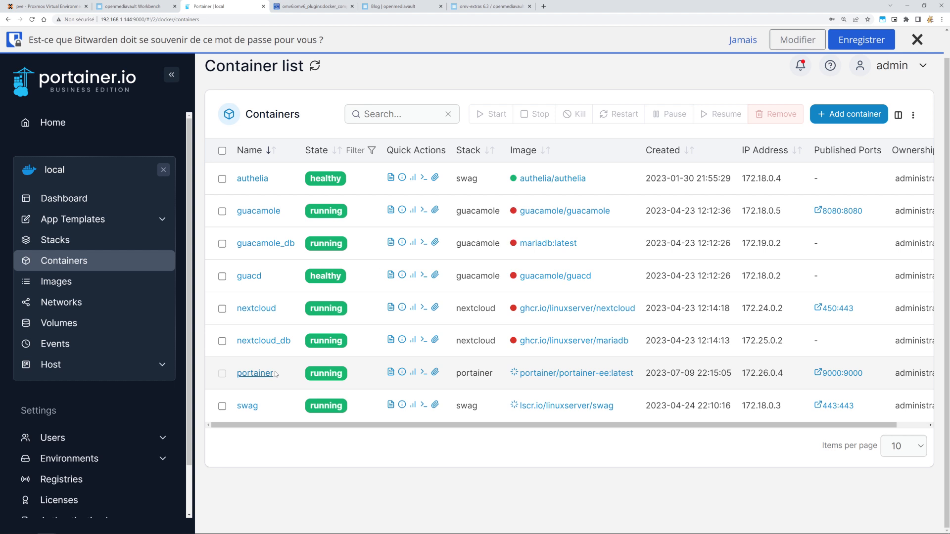
left_click(257, 374)
scroll(303, 336, "down", 20)
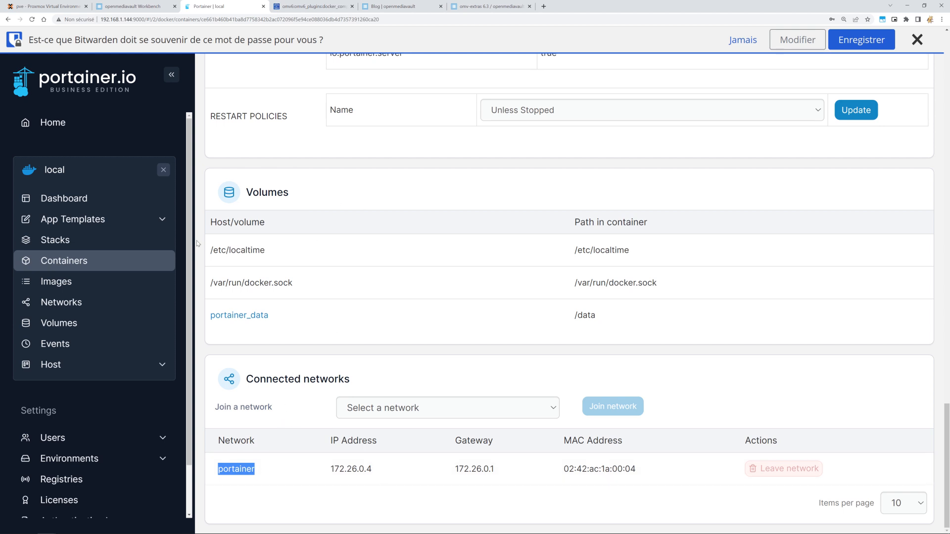
left_click(917, 40)
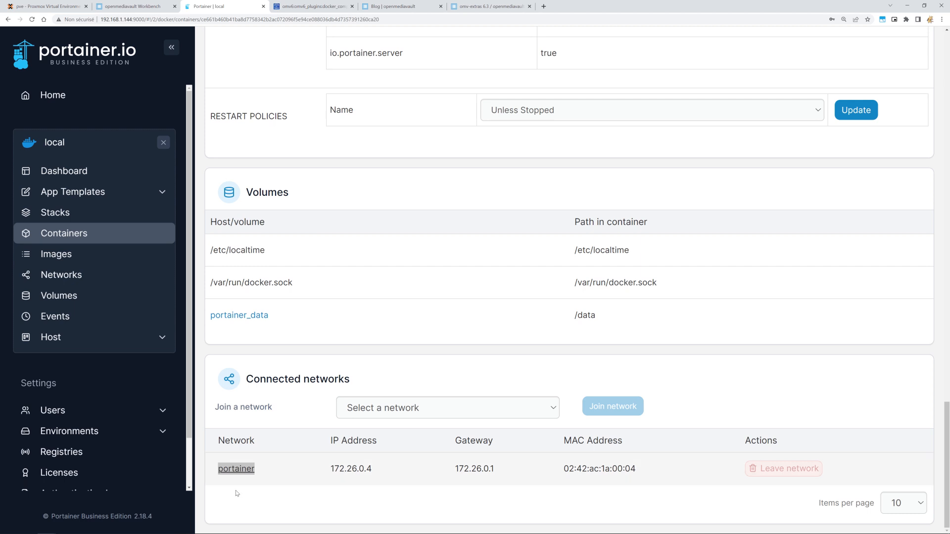
left_click(75, 275)
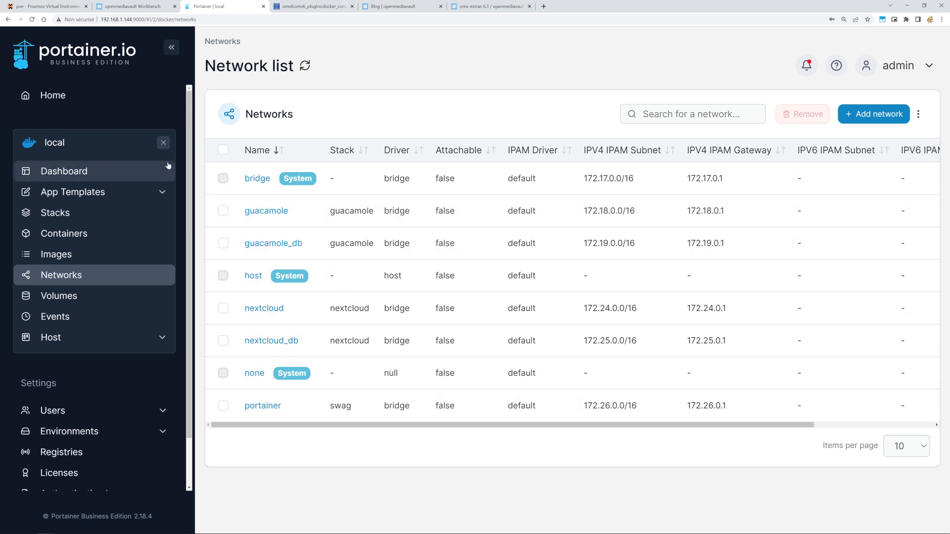
Step: Reopen the portainer compose file in openmediavault for editing and highlight its portainer-data:/data volume mapping
key("ctrl+shift+Tab")
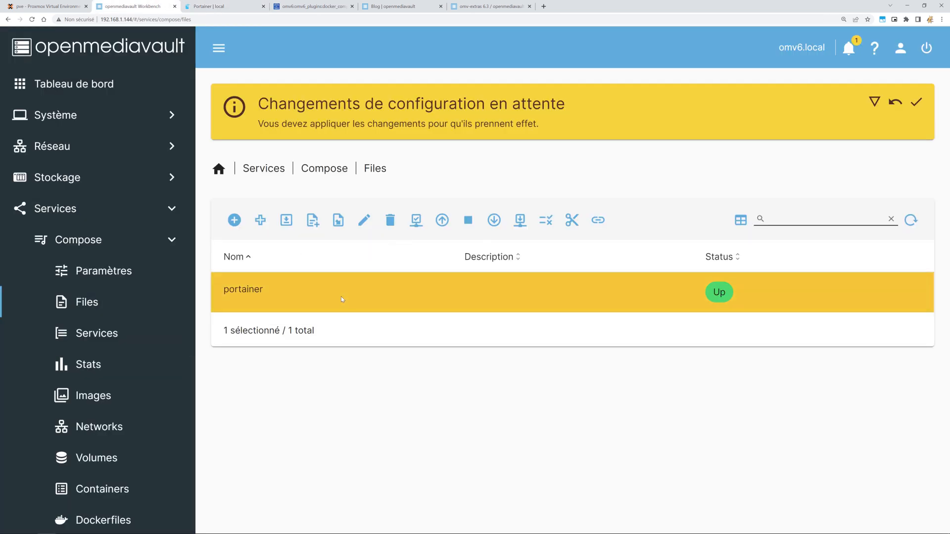
left_click(364, 220)
scroll(295, 366, "down", 3)
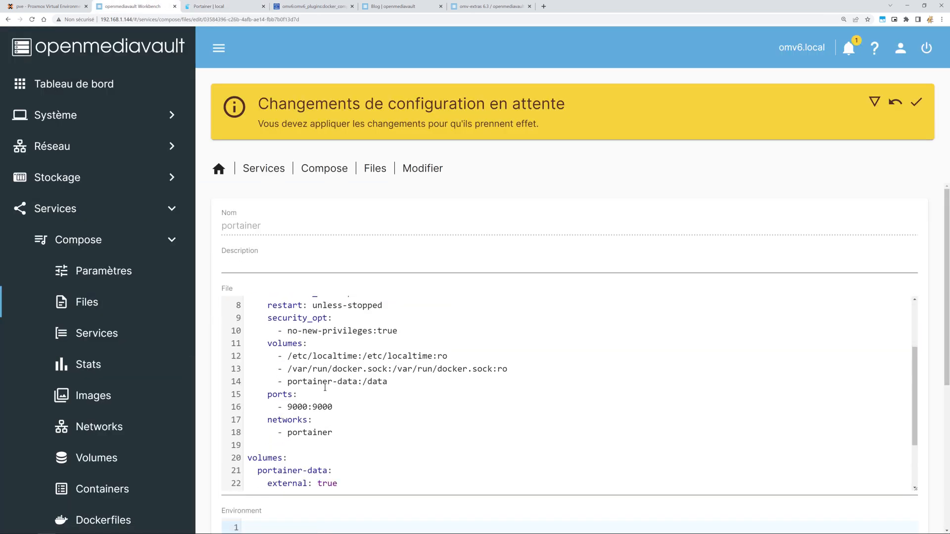
left_click_drag(210, 363, 215, 366)
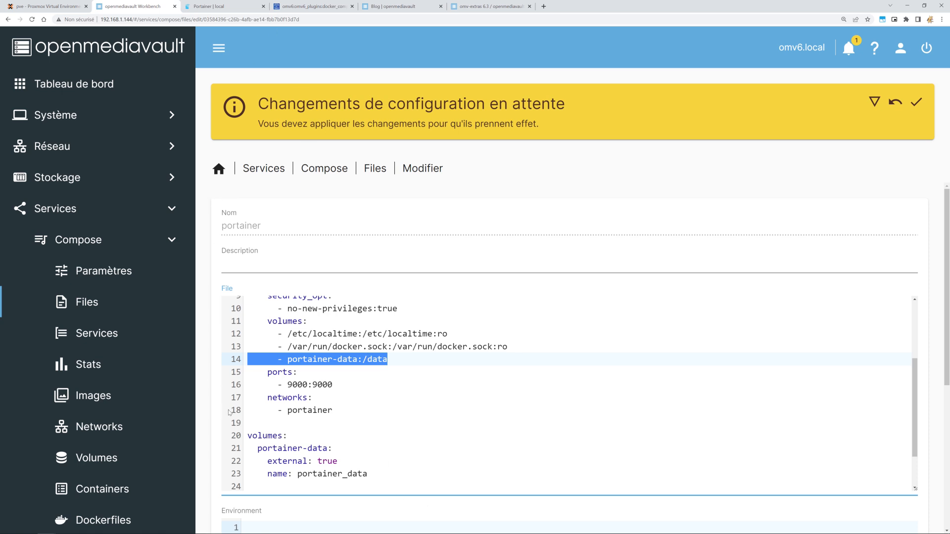
left_click_drag(401, 361, 263, 362)
left_click_drag(396, 360, 182, 361)
Step: Leave the portainer file's editor and browse the plugin's list of example compose files for creating a new one
left_click(284, 171)
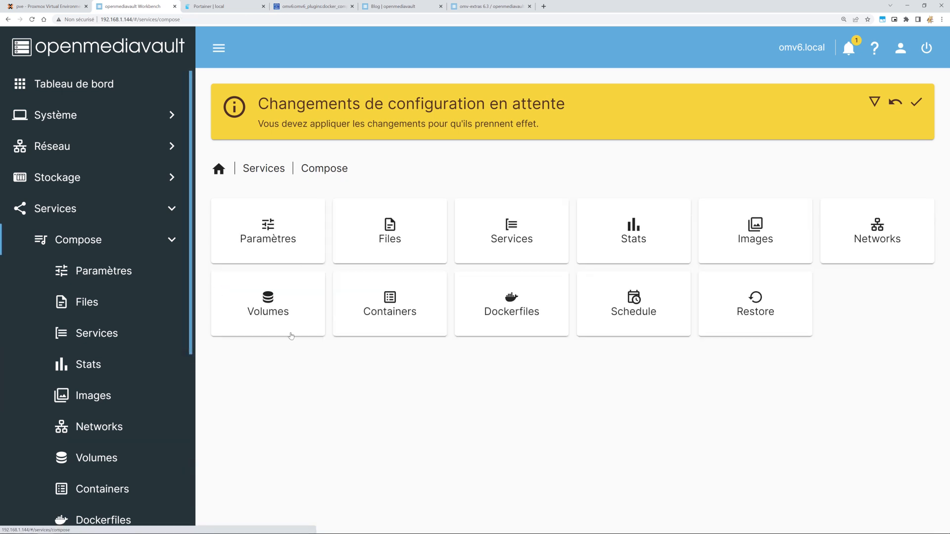
left_click(386, 221)
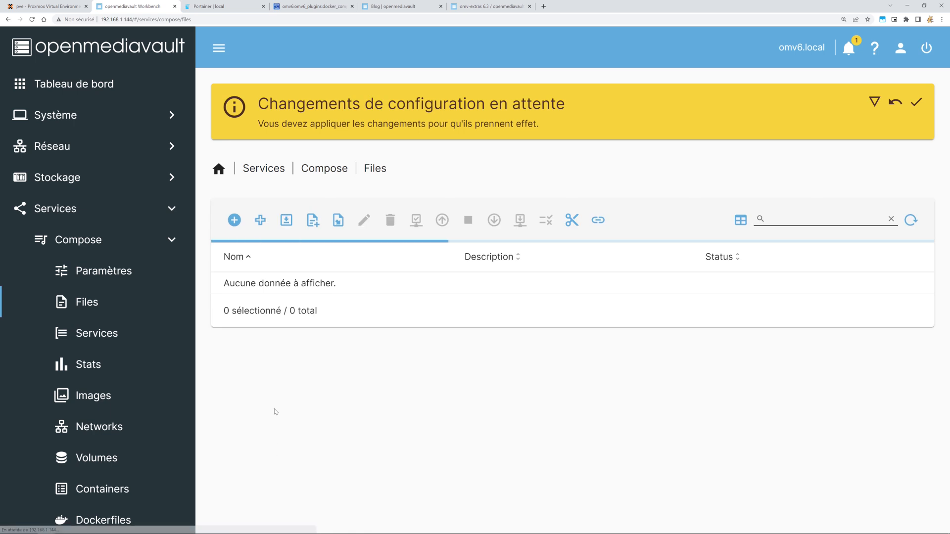
left_click(261, 221)
left_click(276, 235)
scroll(284, 319, "down", 20)
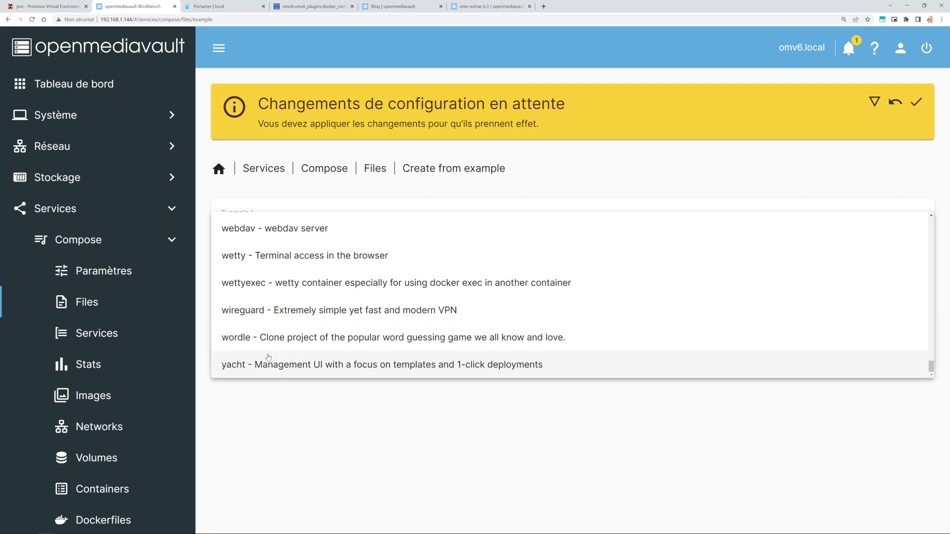
scroll(253, 344, "up", 3)
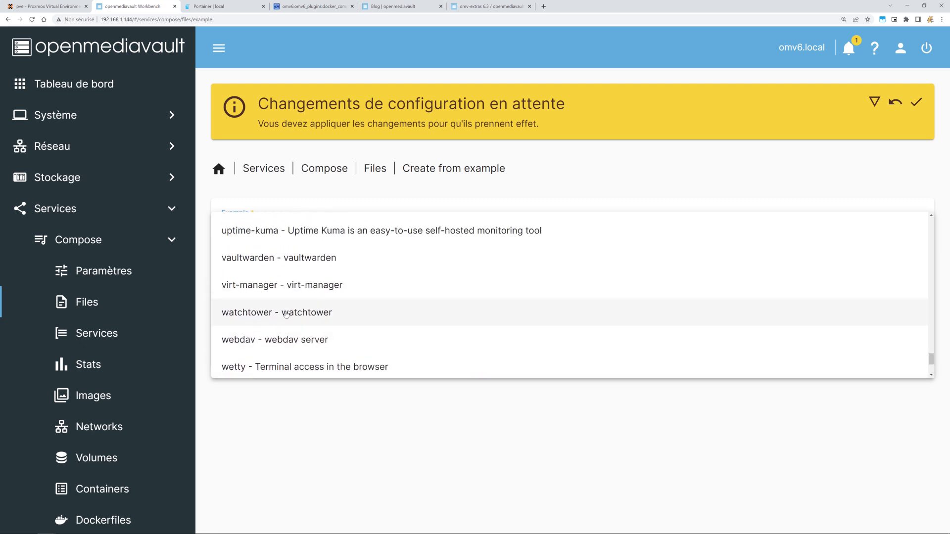
scroll(270, 334, "up", 3)
scroll(263, 337, "up", 5)
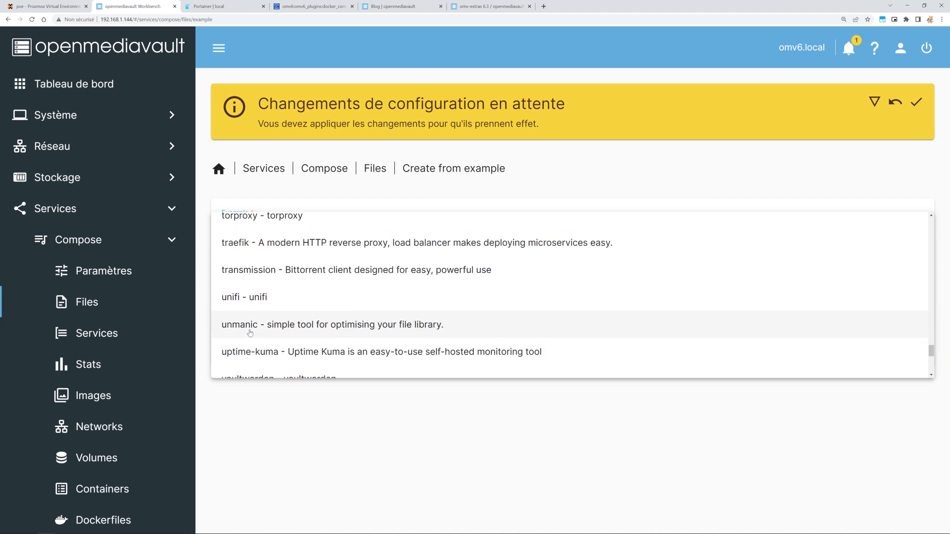
scroll(282, 277, "up", 12)
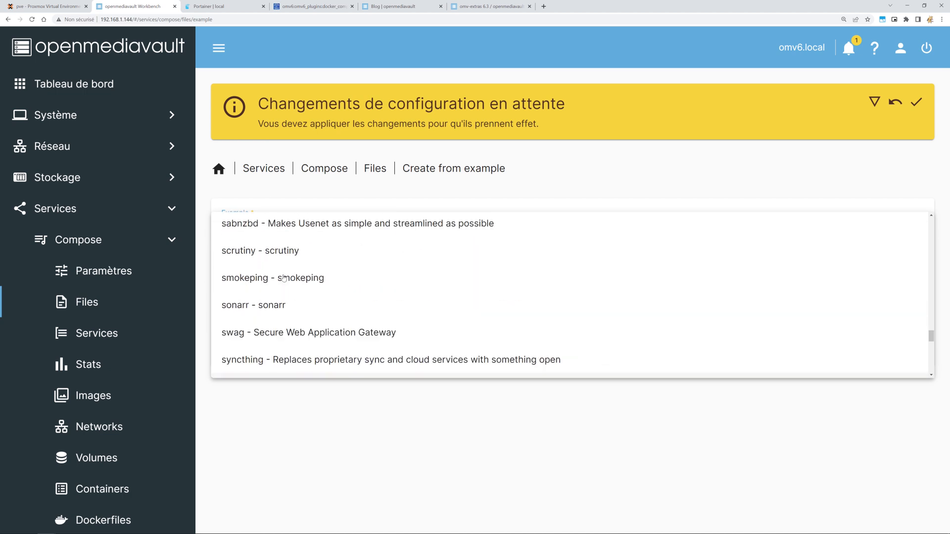
scroll(230, 300, "up", 3)
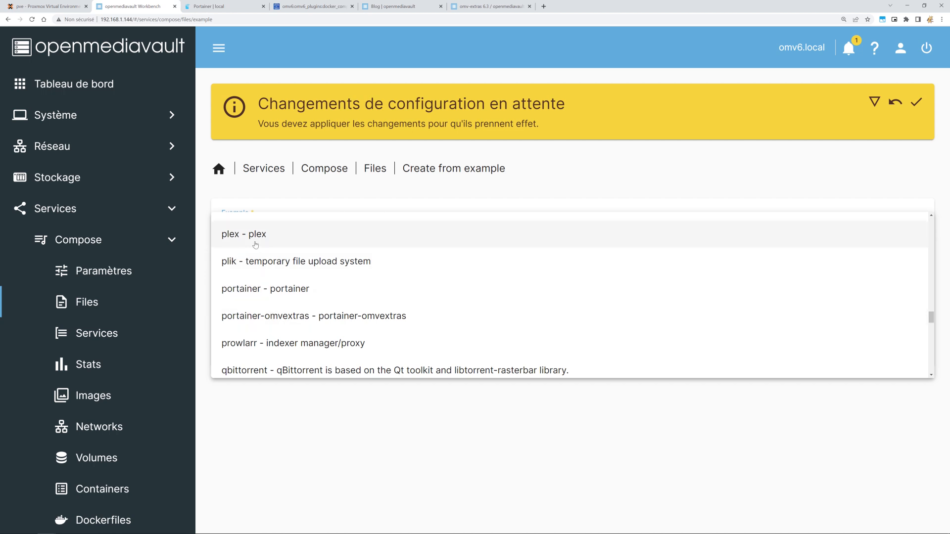
scroll(254, 244, "up", 4)
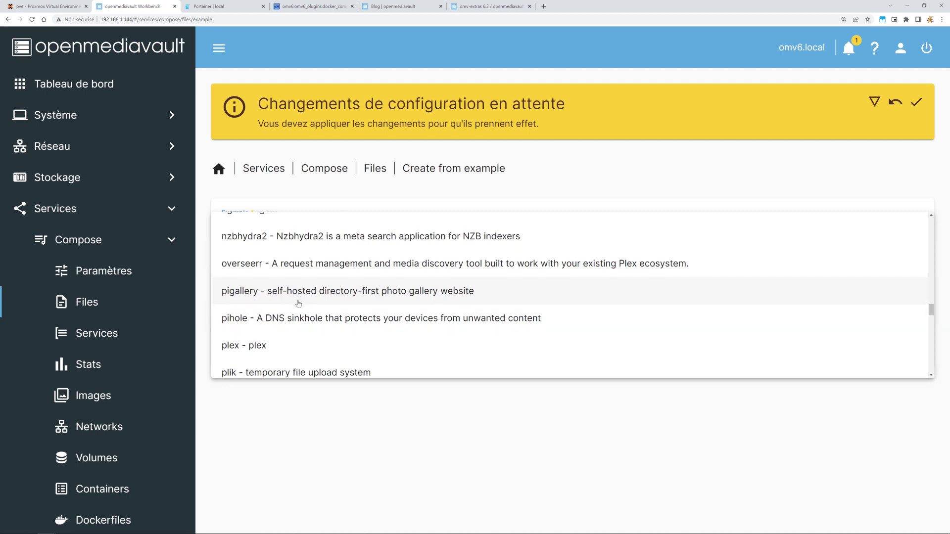
scroll(258, 315, "up", 5)
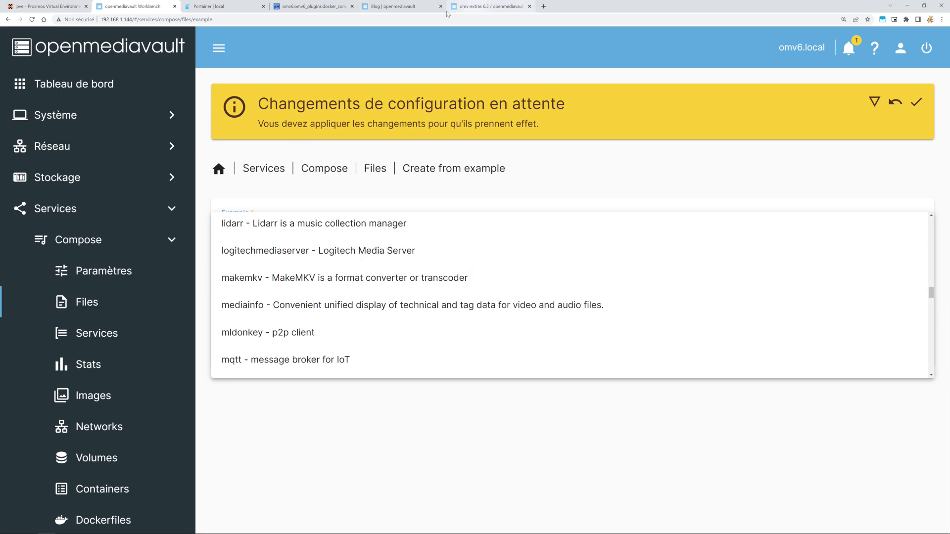
Step: Glance at Portainer's network list, and back in openmediavault reopen and close the list of example compose files without choosing one
left_click(243, 12)
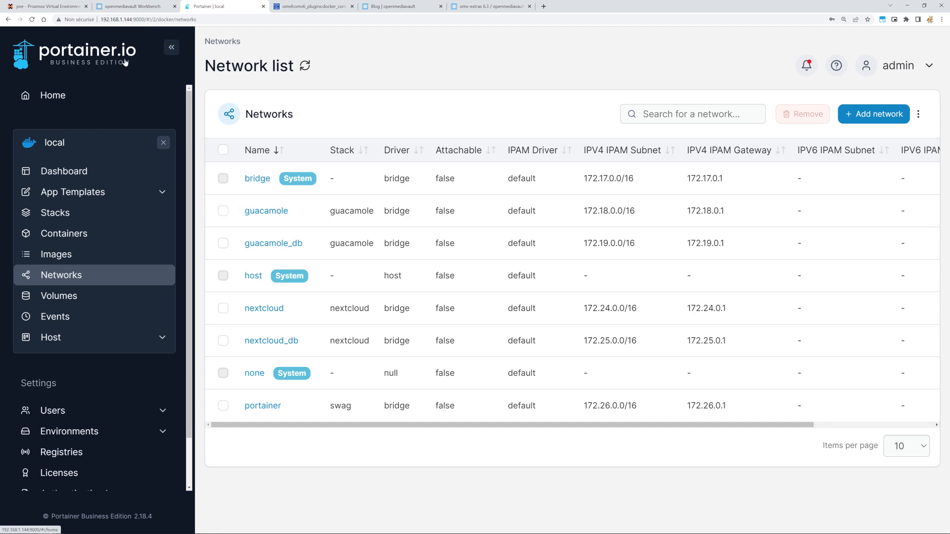
left_click(155, 11)
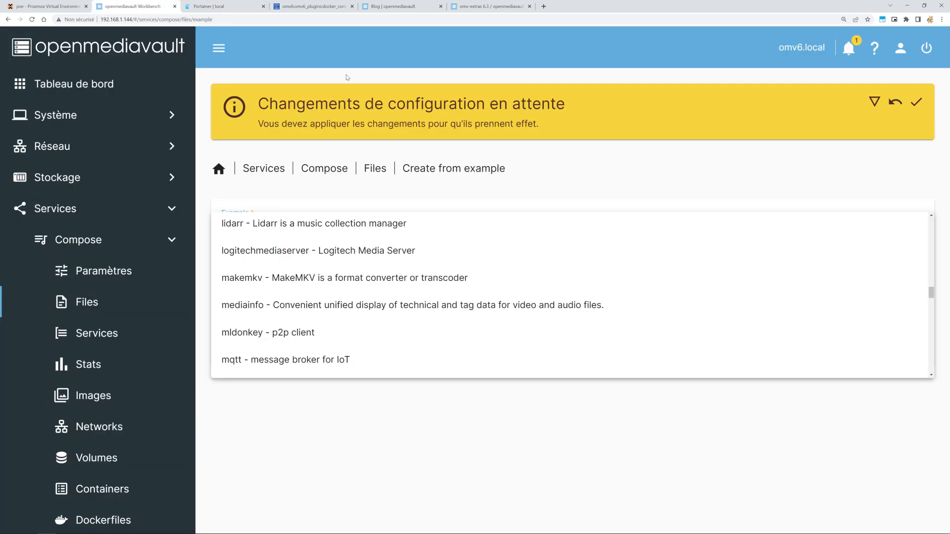
left_click(329, 173)
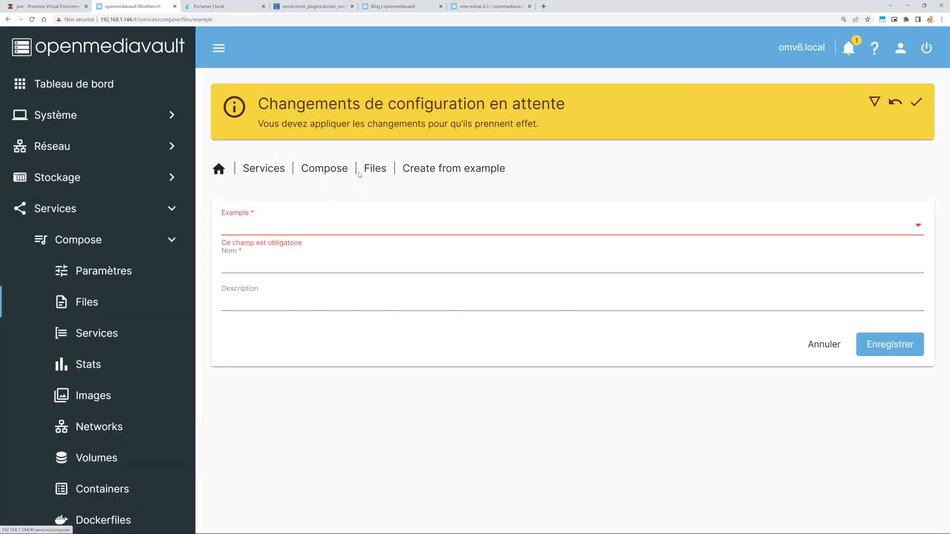
left_click(919, 229)
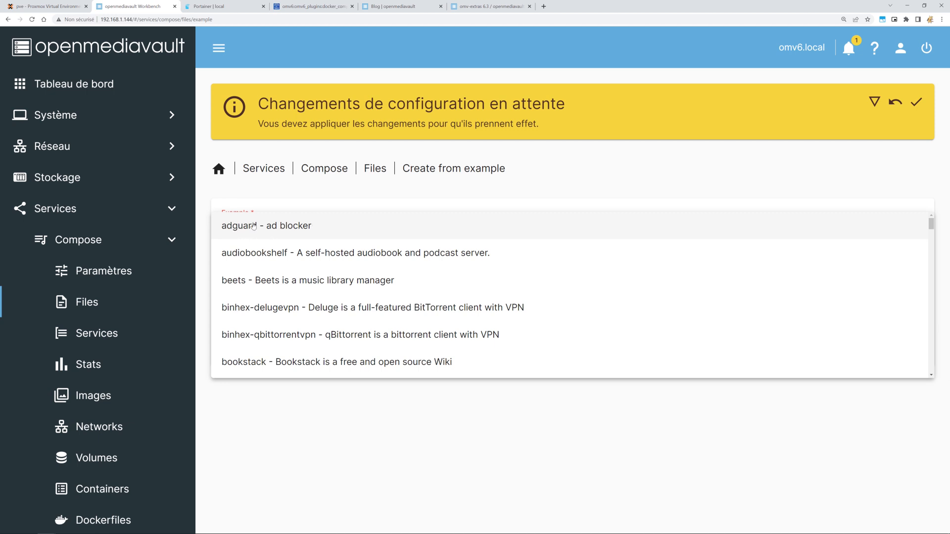
left_click(275, 170)
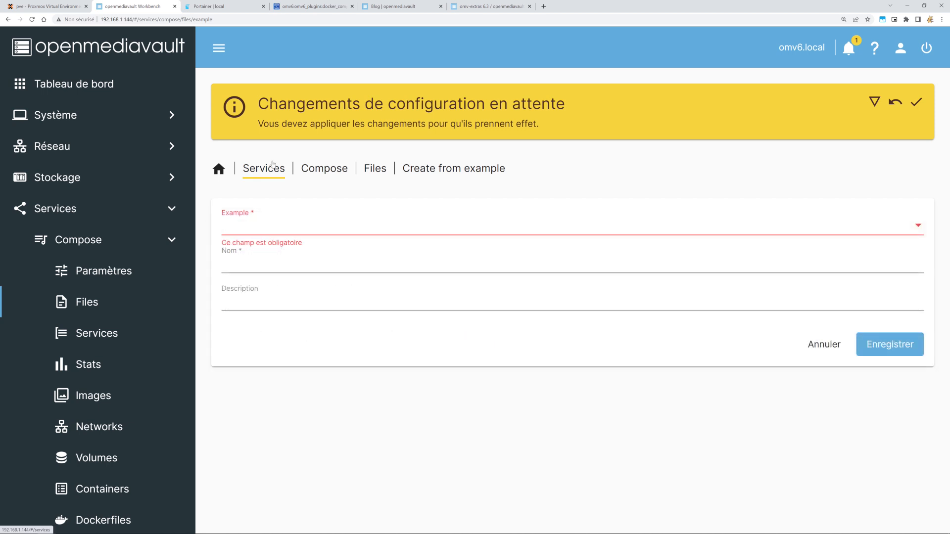
left_click(118, 335)
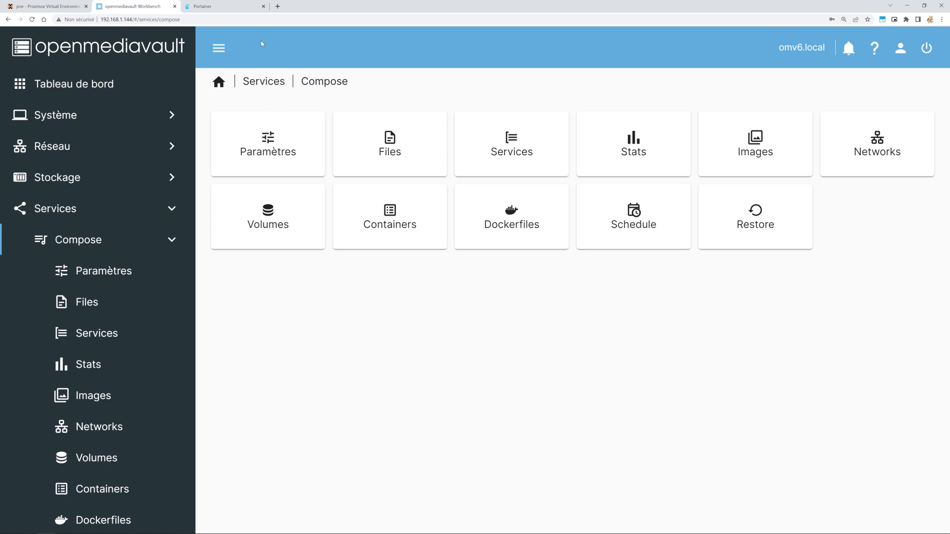
Step: Compare Portainer's environments page and the nextcloud stack's compose editor with the Compose settings in openmediavault
left_click(222, 6)
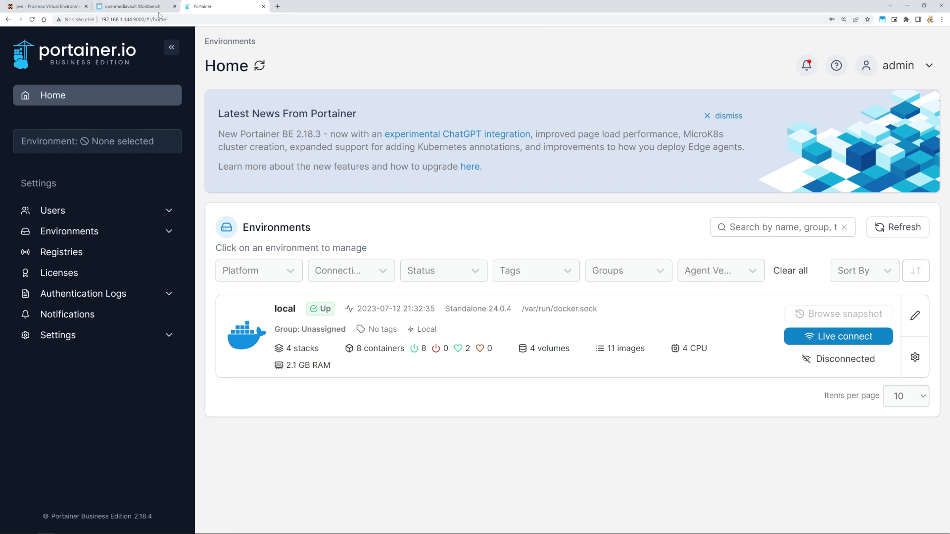
left_click(158, 7)
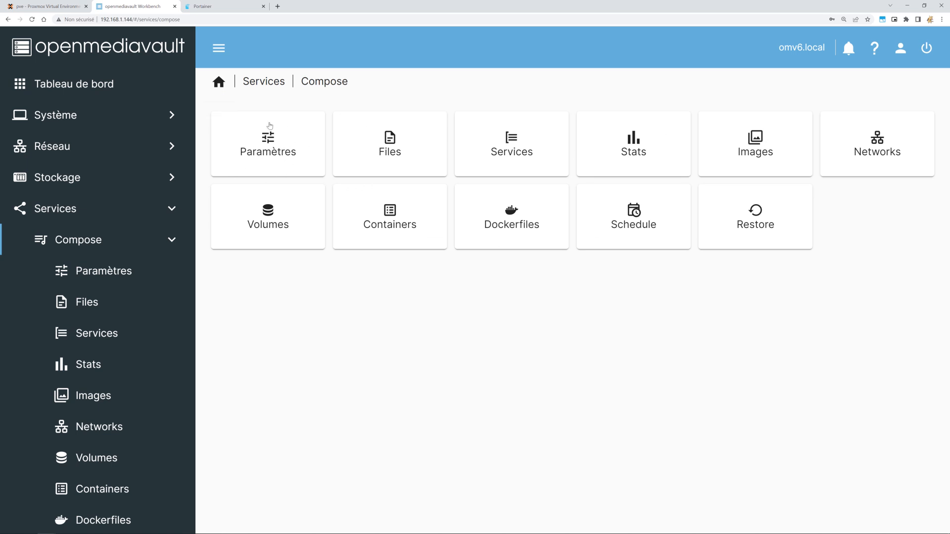
left_click(278, 137)
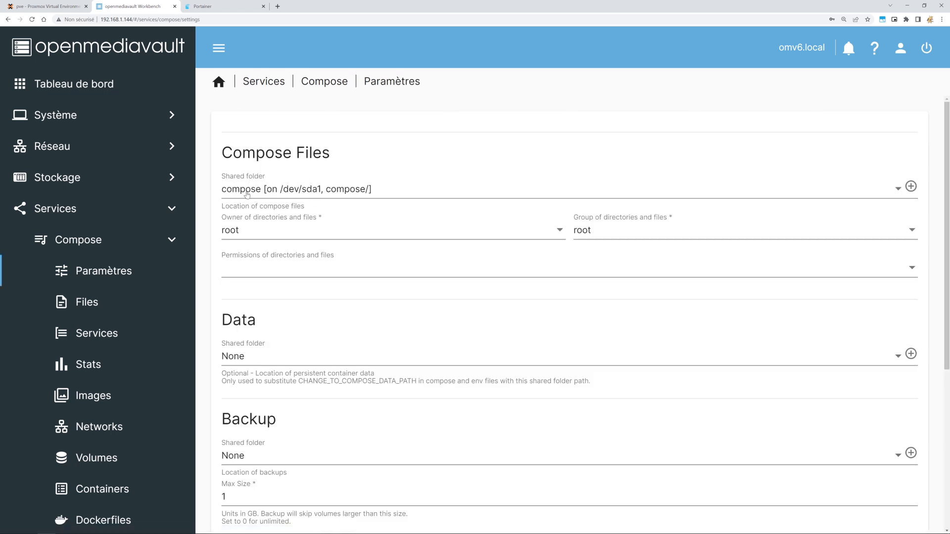
key("ctrl+Tab")
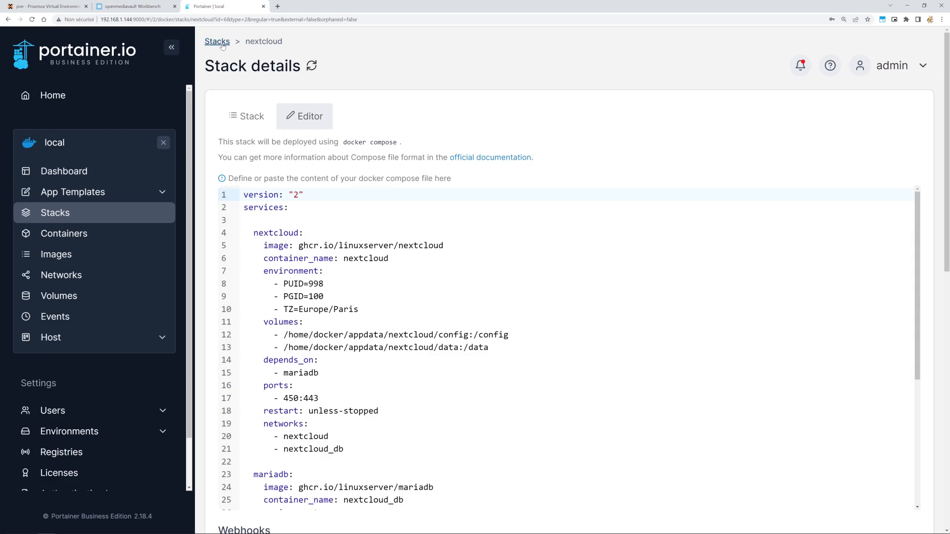
left_click(133, 7)
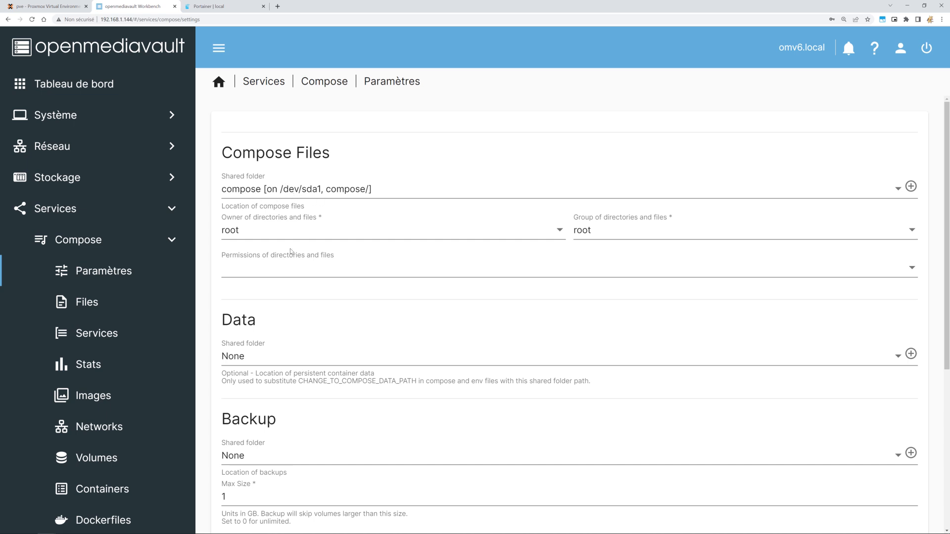
Step: Review the Compose plugin's shared folder, data, backup and Docker settings
scroll(279, 258, "down", 3)
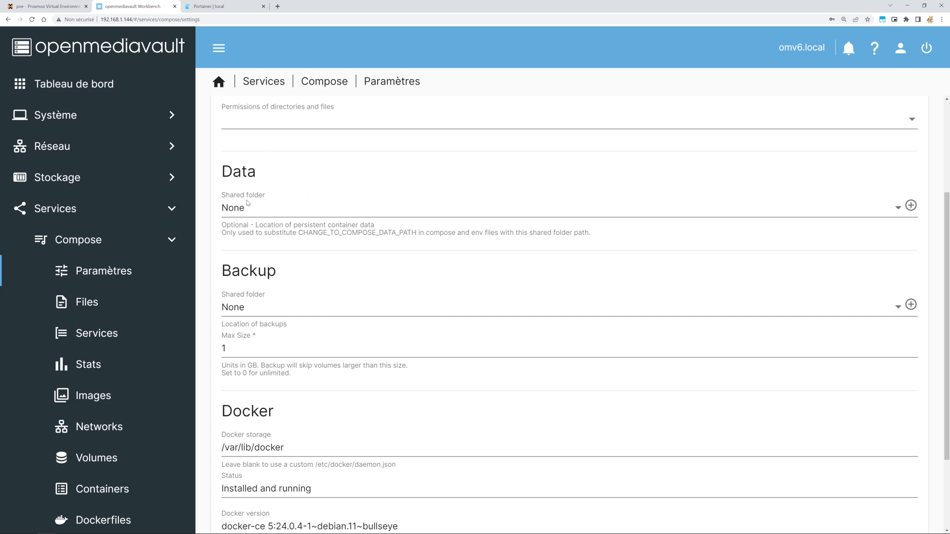
scroll(257, 192, "down", 3)
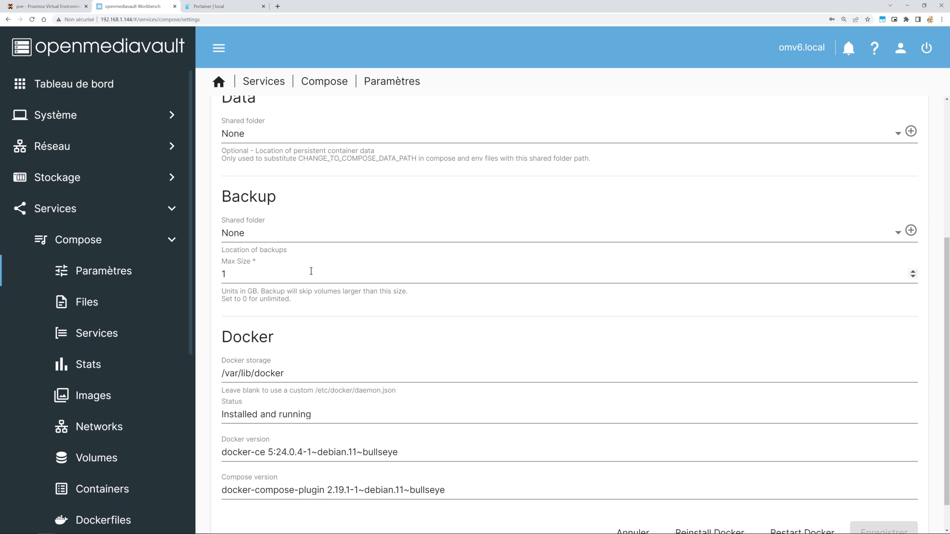
scroll(312, 269, "down", 1)
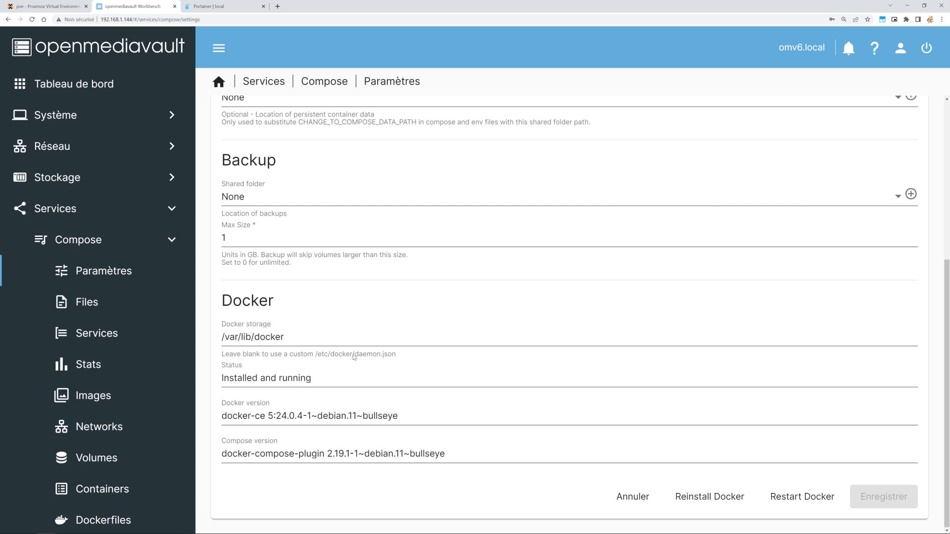
scroll(354, 349, "up", 5)
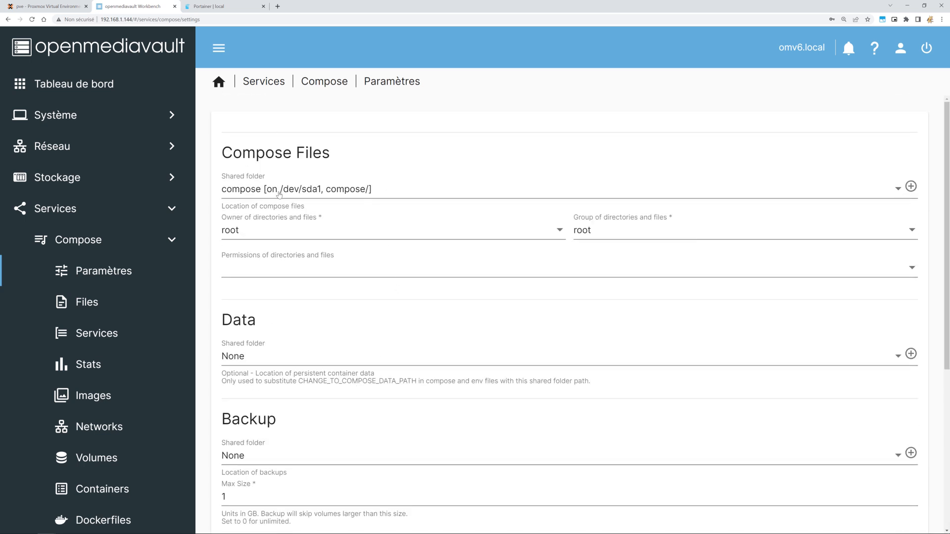
Step: Show the compose files list in openmediavault and compare it with the nextcloud stack editor in Portainer
left_click(328, 80)
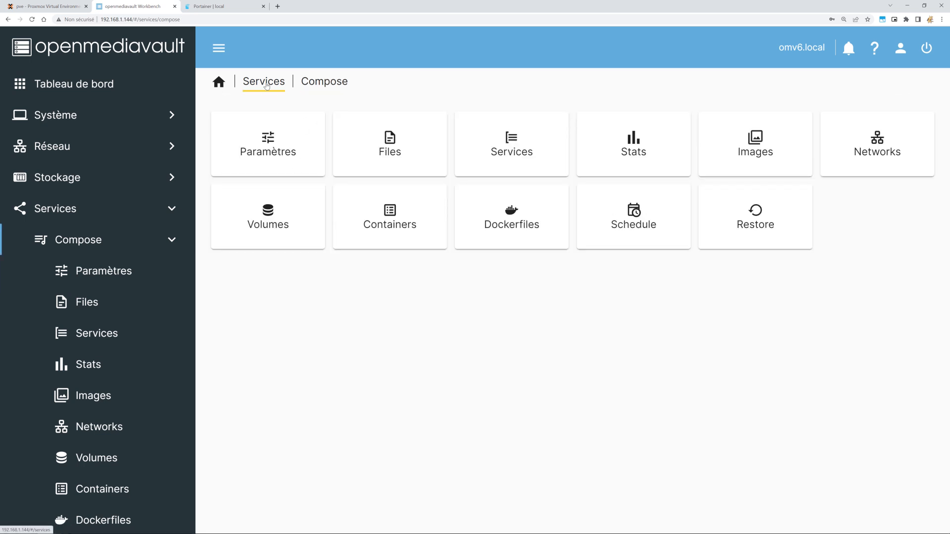
left_click(395, 147)
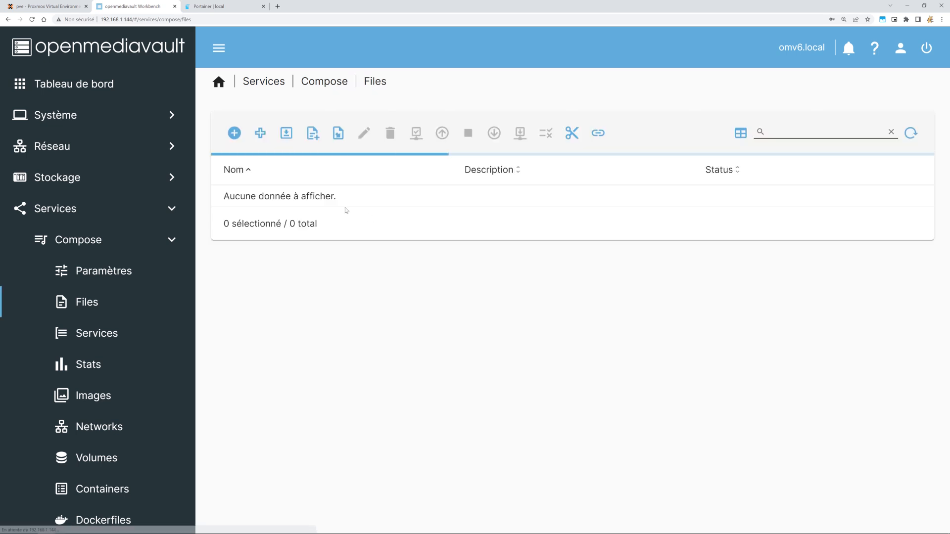
left_click(237, 8)
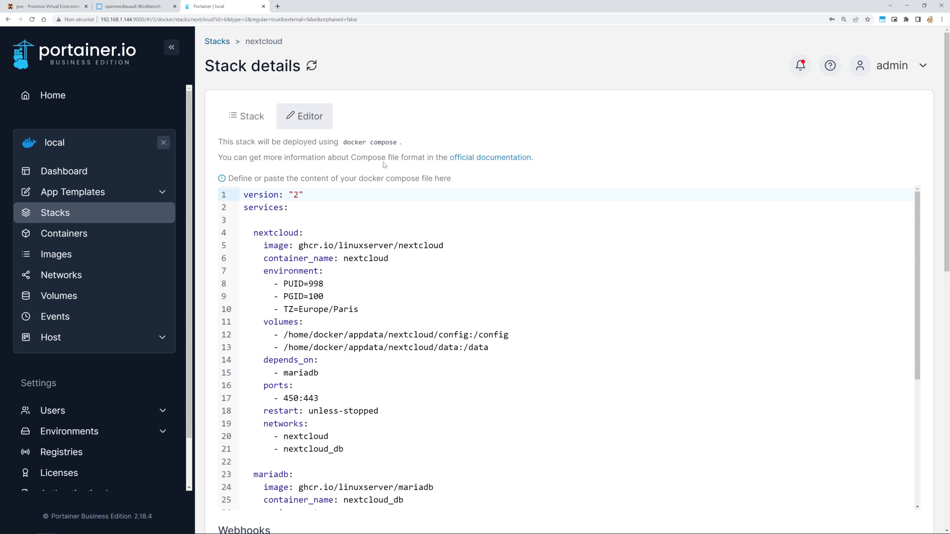
left_click(148, 6)
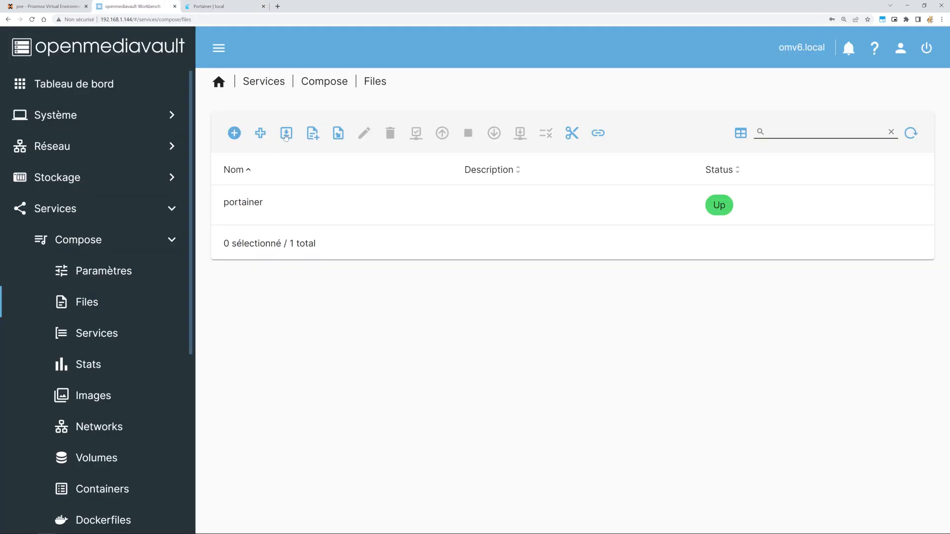
Step: Open the portainer compose file for editing and review its services, volumes and networks sections
left_click(258, 202)
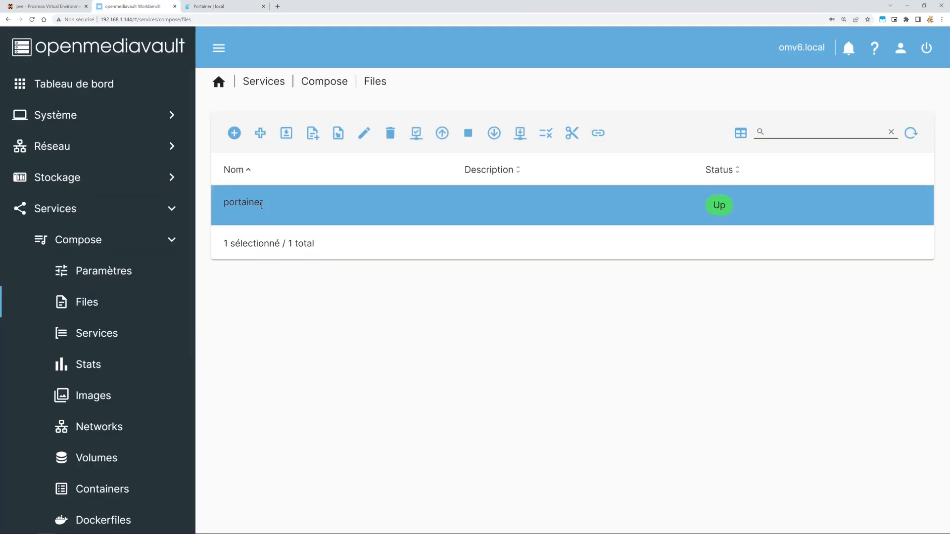
left_click(365, 132)
scroll(319, 375, "down", 3)
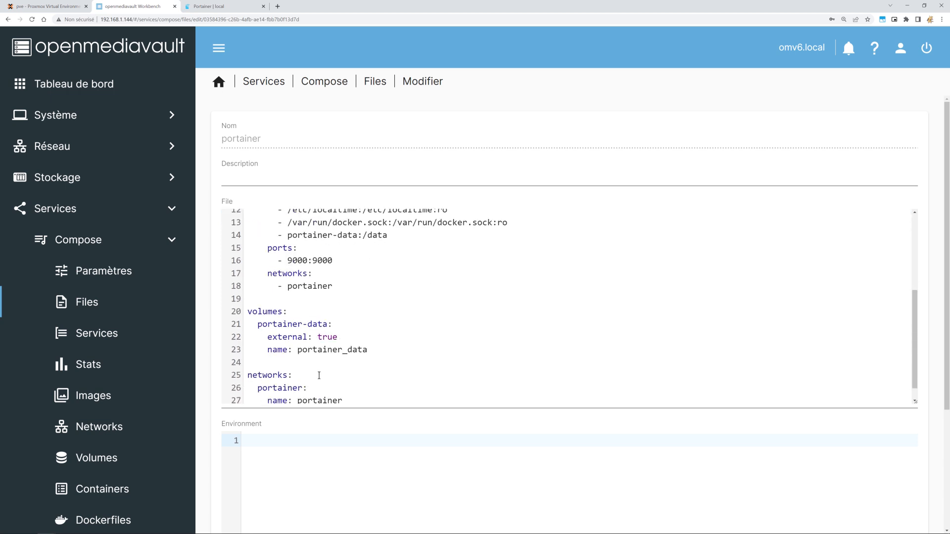
scroll(260, 234, "up", 3)
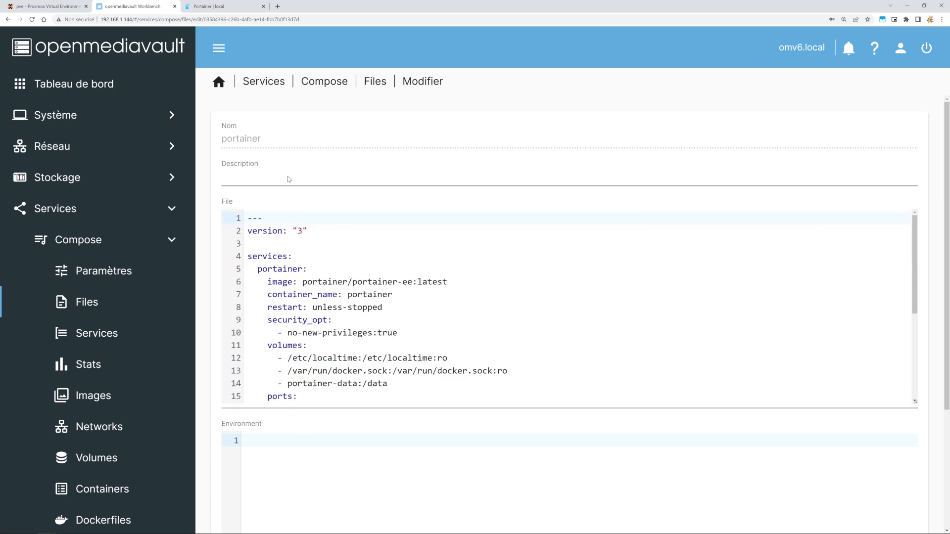
Step: Check the example compose file choices once more from the files list, and select the portainer compose file in that list
left_click(331, 84)
left_click(367, 143)
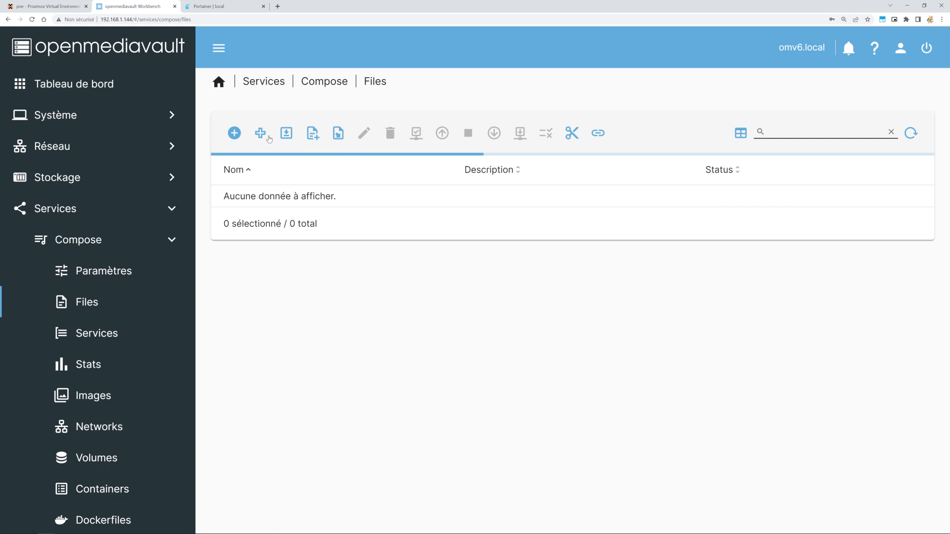
left_click(261, 134)
left_click(291, 142)
left_click(375, 81)
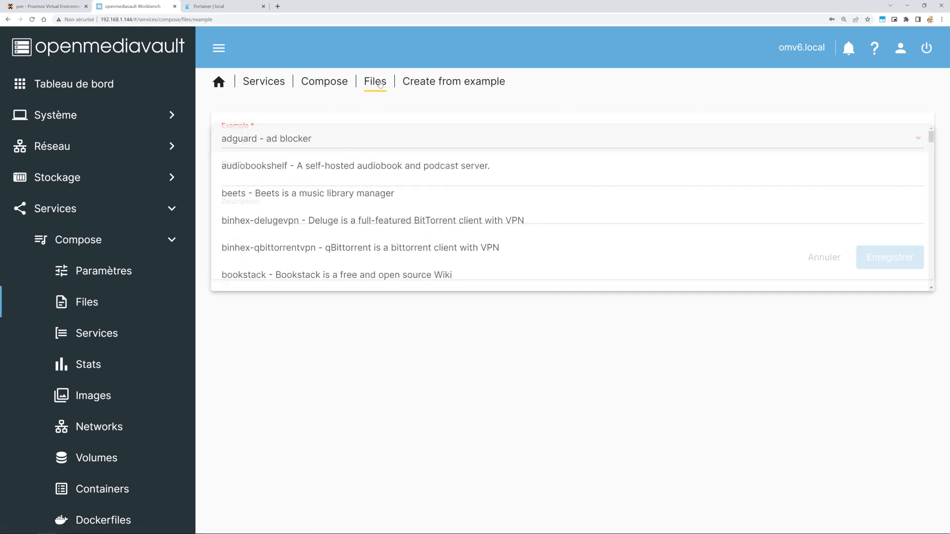
left_click(375, 81)
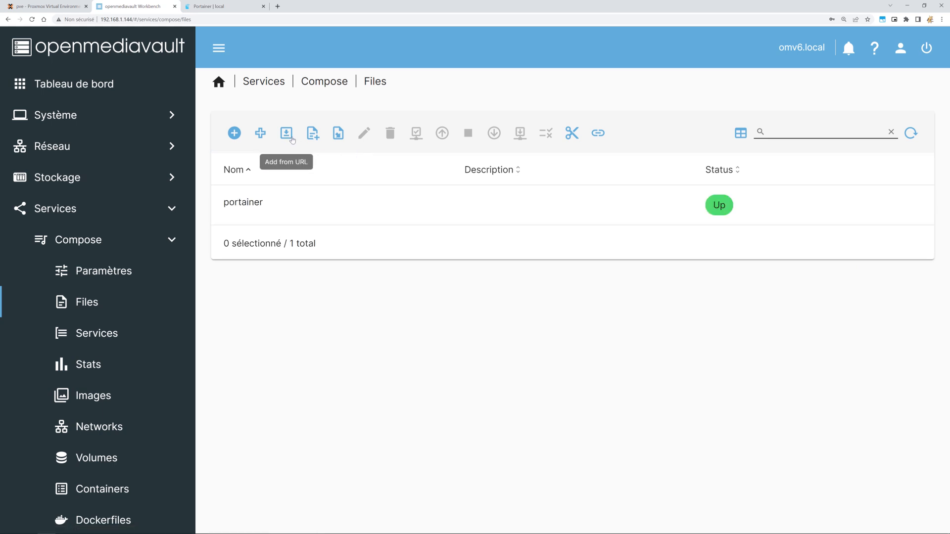
left_click(308, 205)
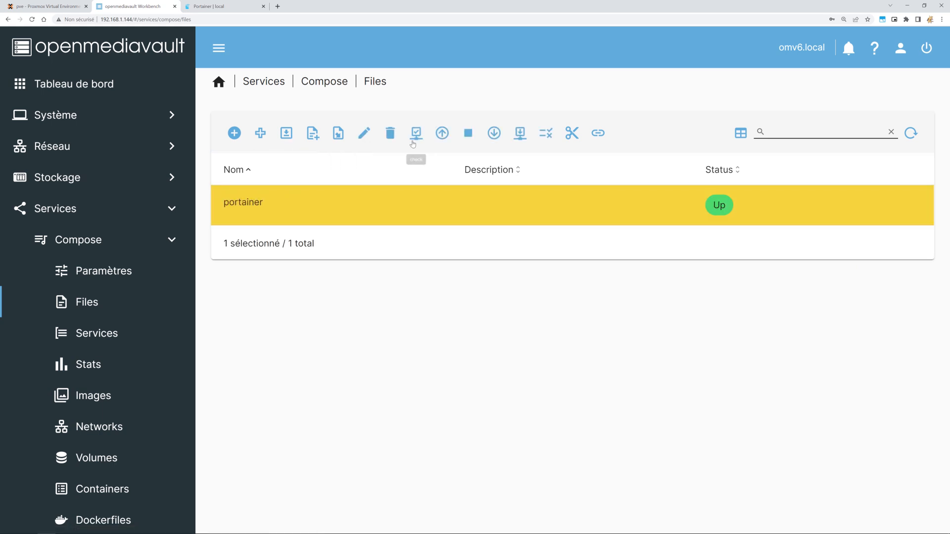
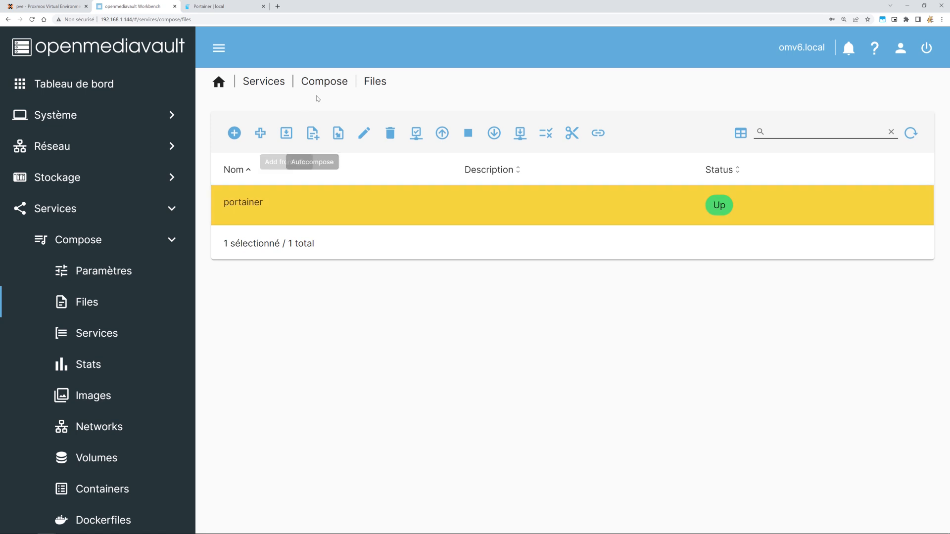
Step: Look at the stacks list in Portainer for comparison with the compose files, and return to openmediavault
left_click(239, 10)
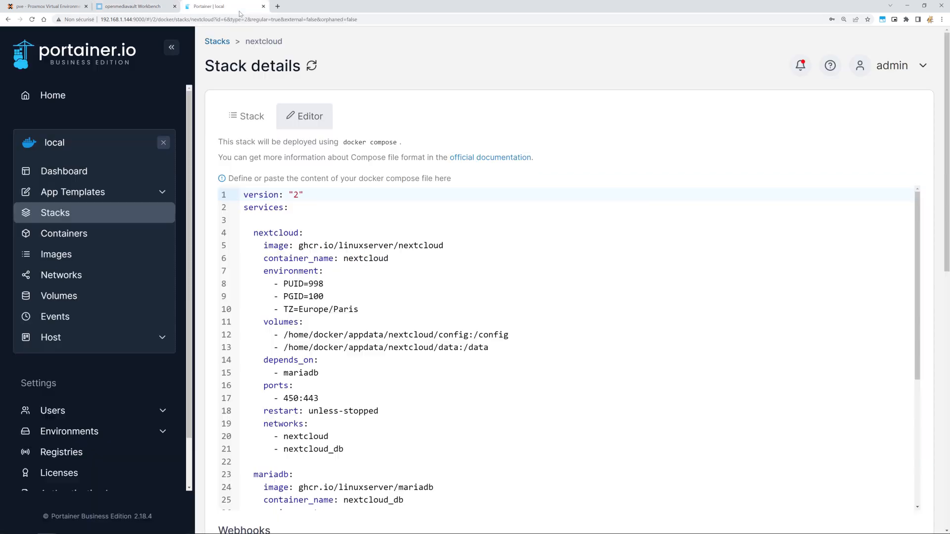
left_click(218, 41)
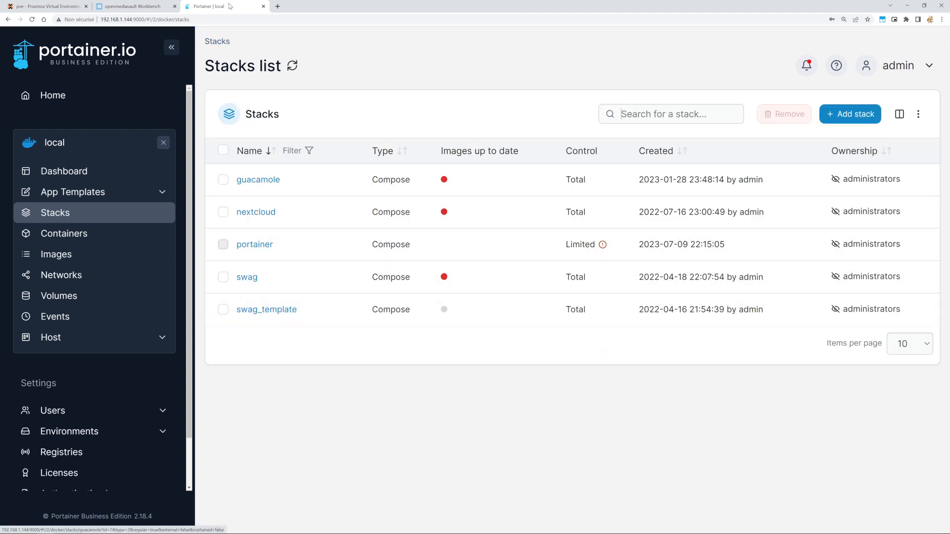
left_click(148, 7)
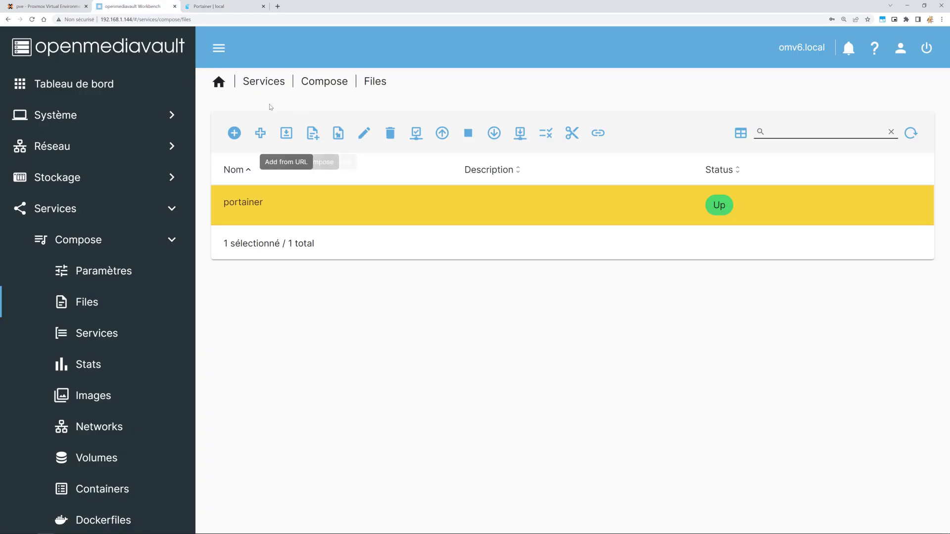
Step: Open the Compose plugin's services list and select the portainer service to review its available actions
left_click(324, 82)
left_click(528, 153)
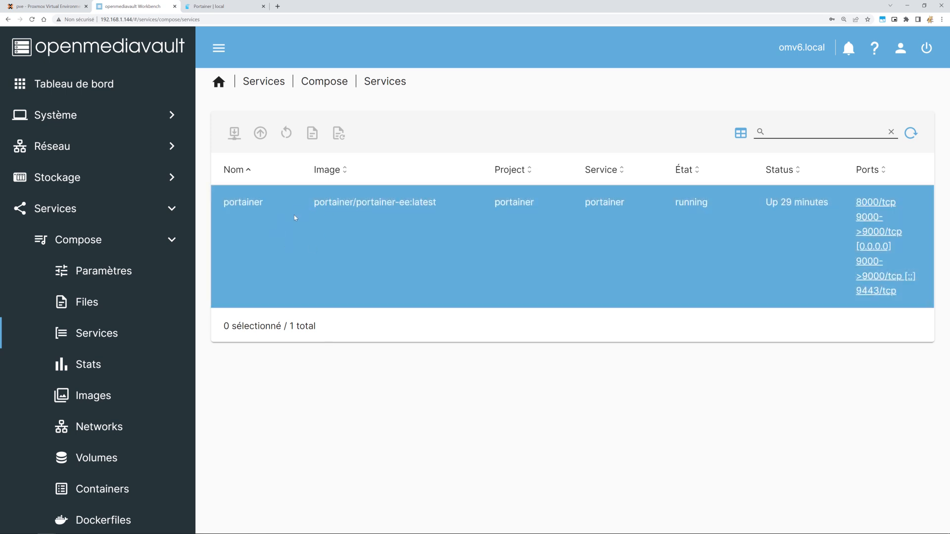
left_click(295, 189)
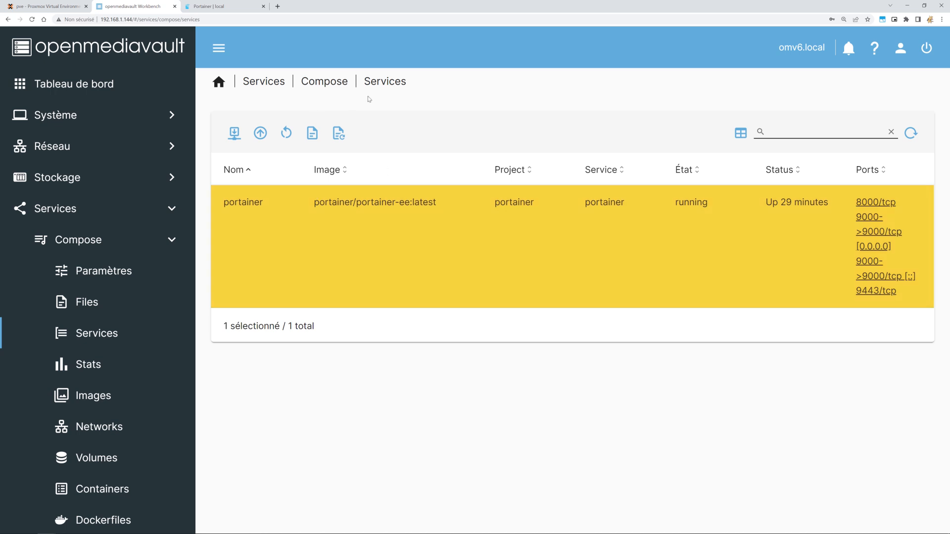
Step: Open the Compose stats list and sort the containers by CPU usage in descending order
left_click(330, 89)
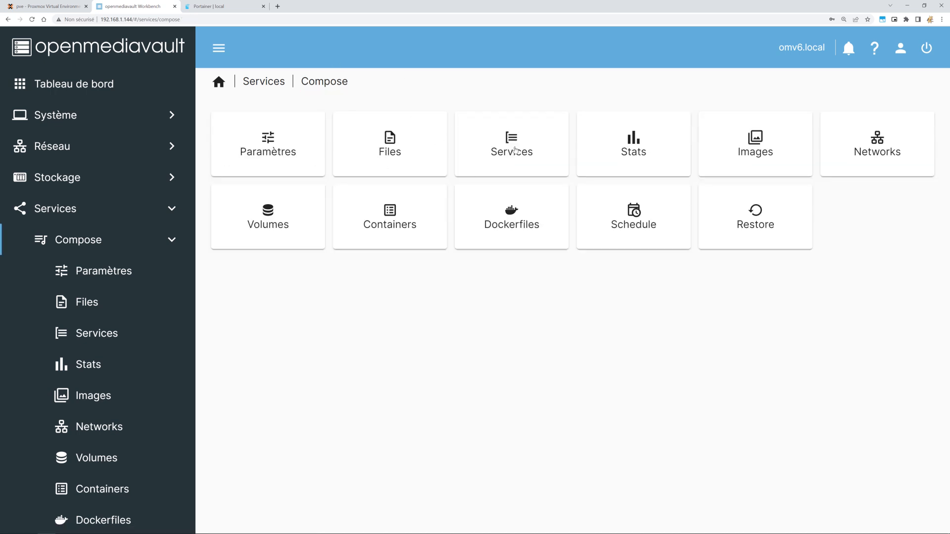
left_click(641, 149)
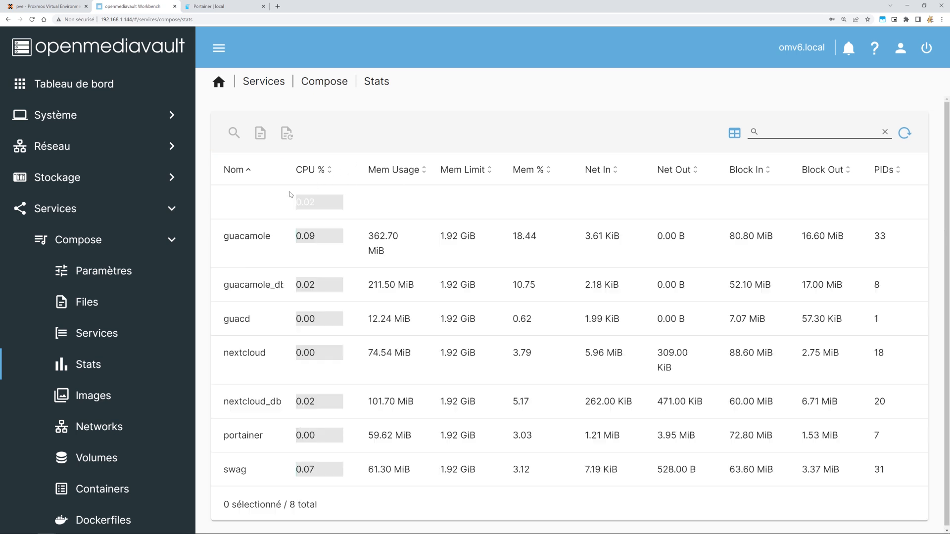
left_click(307, 174)
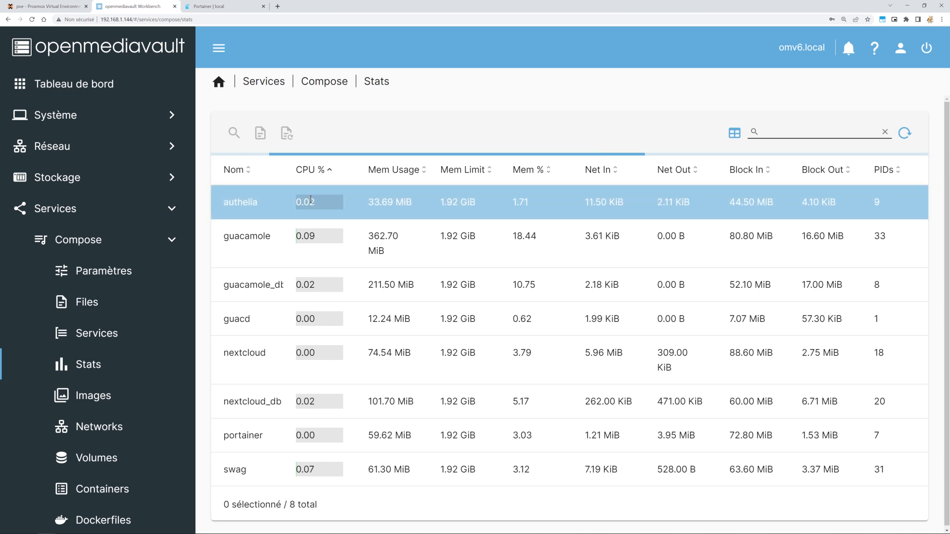
left_click(319, 173)
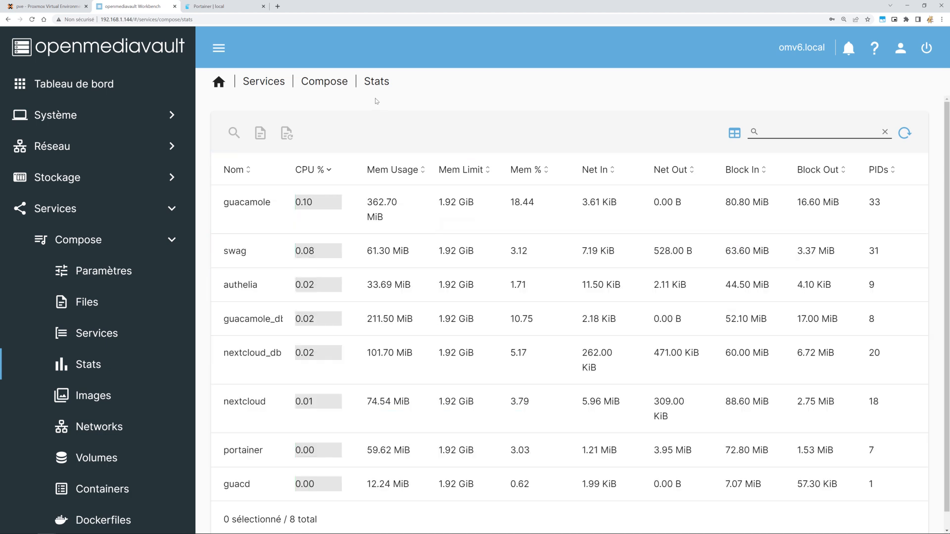
Step: Compare the Compose plugin's images list in openmediavault with the image list in Portainer
left_click(337, 83)
left_click(759, 143)
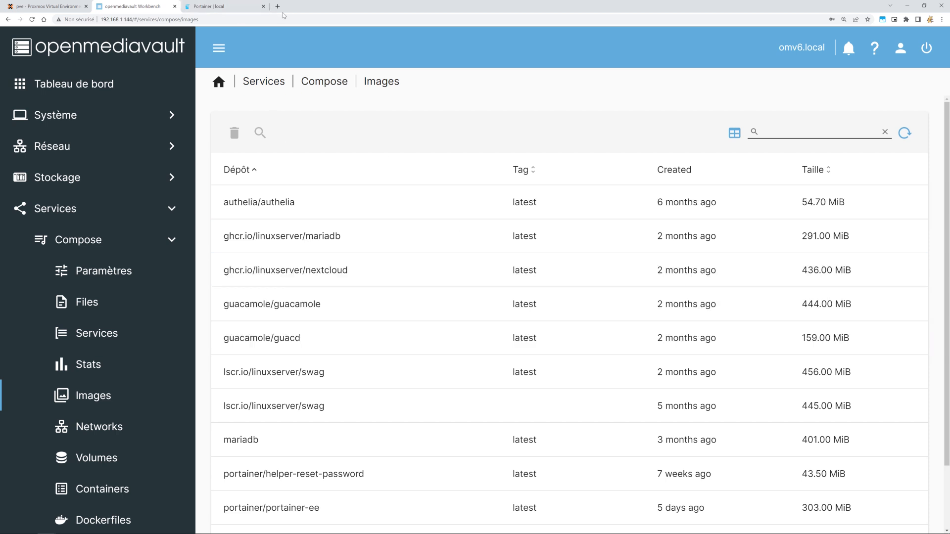
left_click(220, 7)
left_click(59, 254)
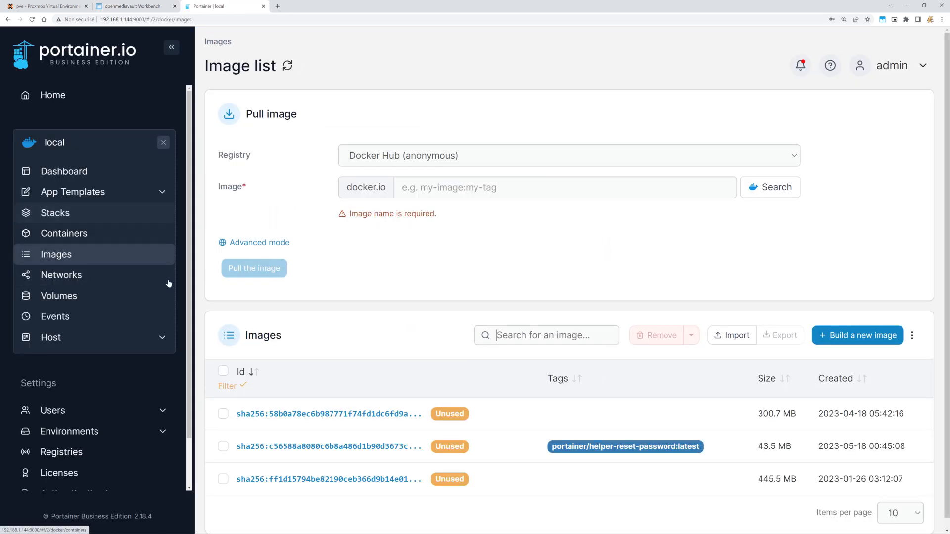
scroll(345, 288, "down", 1)
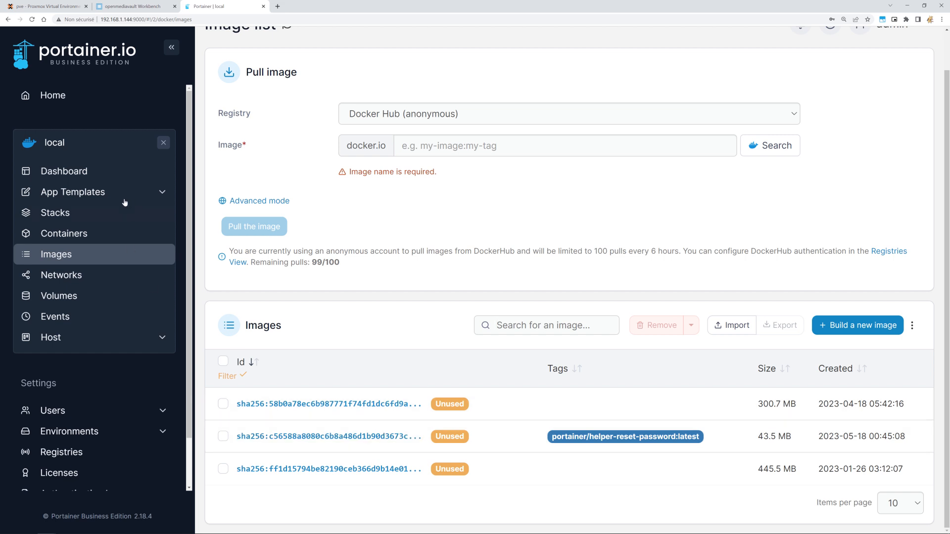
left_click(132, 6)
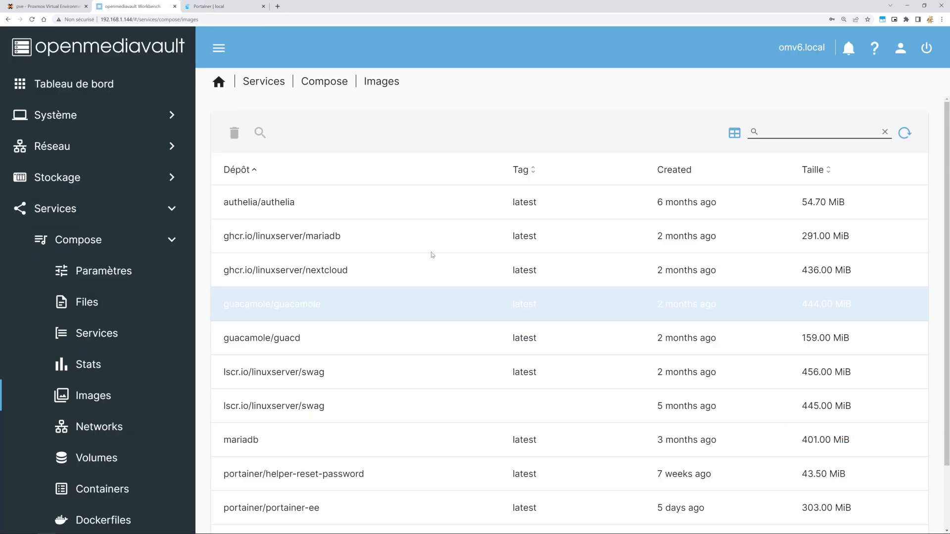
scroll(479, 370, "down", 2)
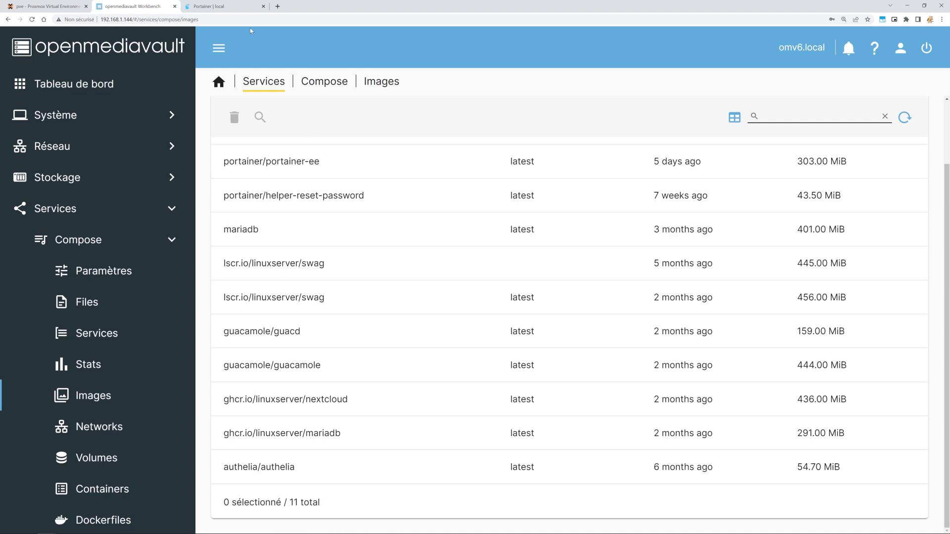
Step: Select all images in Portainer's filtered list of unused images, and return to openmediavault
left_click(208, 6)
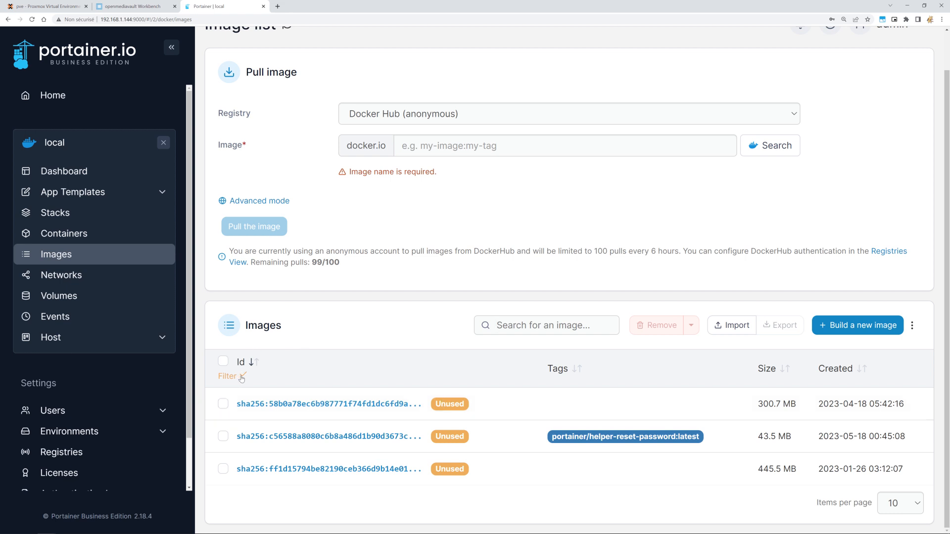
left_click(229, 362)
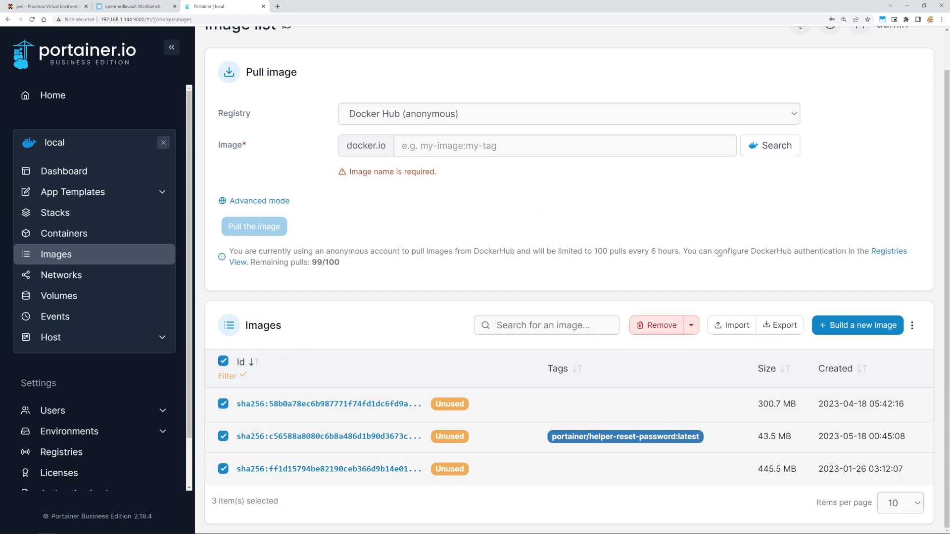
left_click(144, 6)
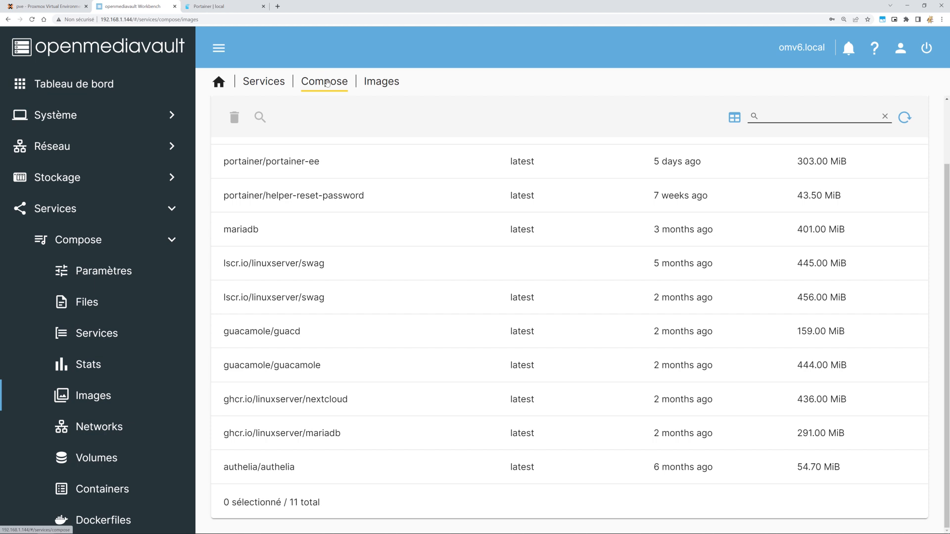
Step: Open the Compose networks list, inspect the portainer network's details, and close the inspection output
left_click(327, 83)
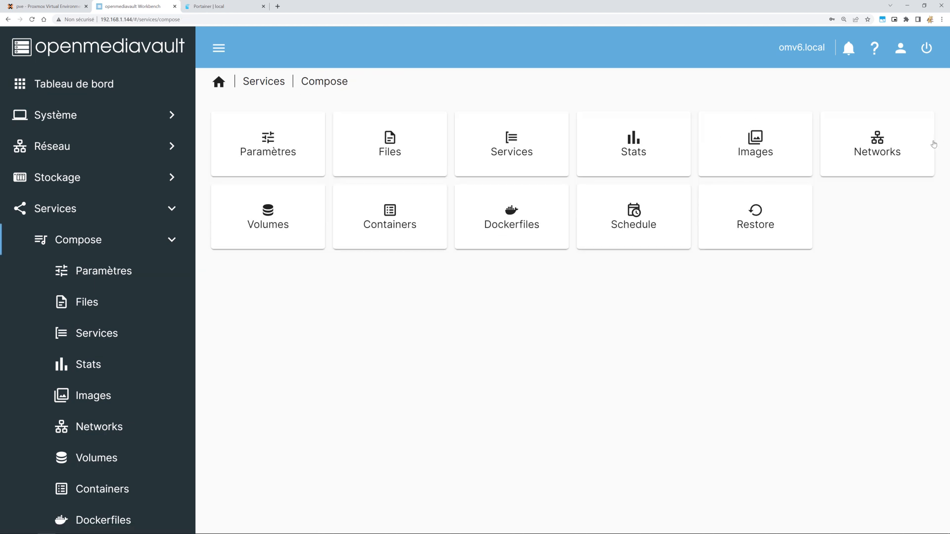
left_click(886, 166)
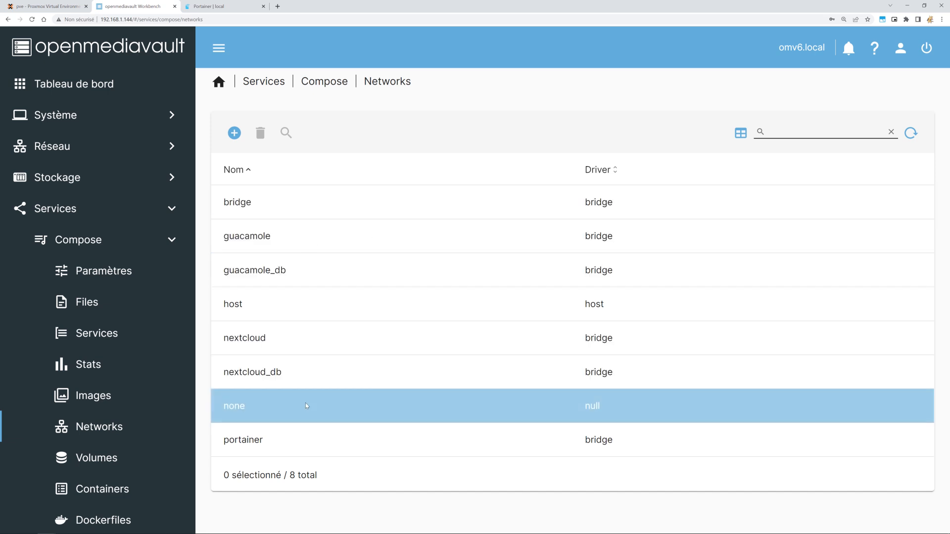
left_click(282, 438)
left_click(286, 132)
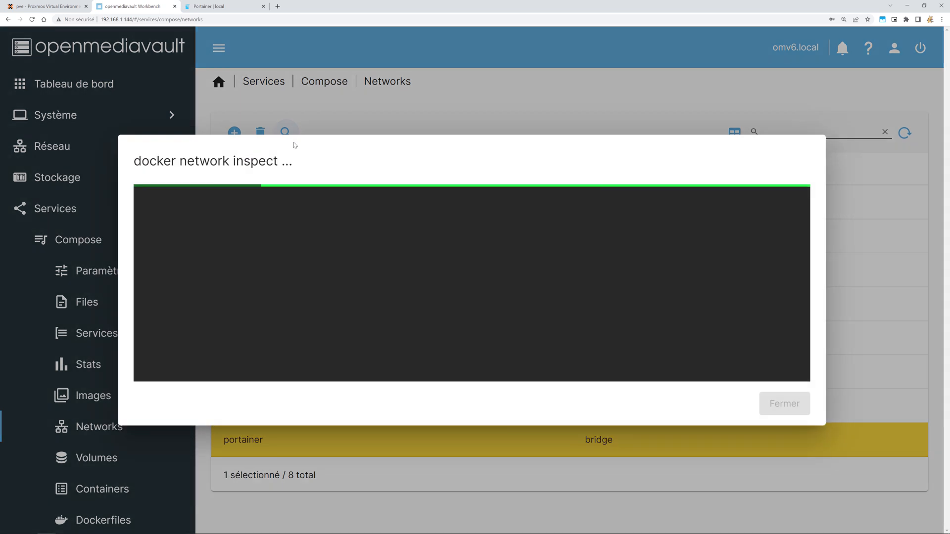
scroll(265, 288, "up", 10)
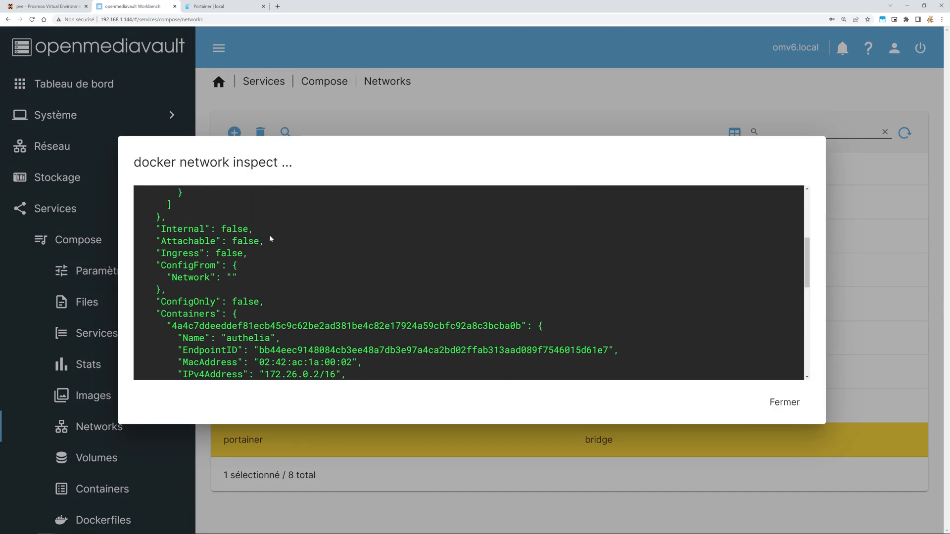
left_click(785, 402)
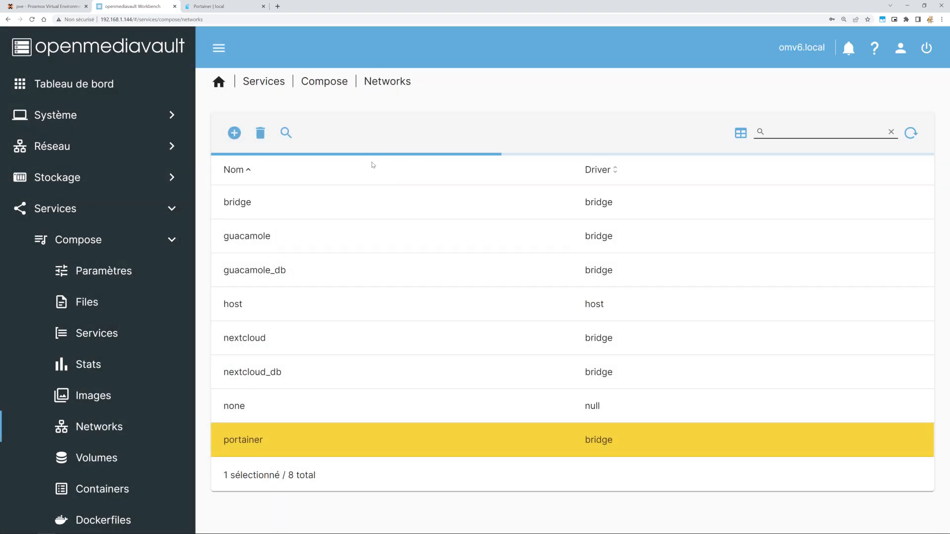
Step: Review the networks' subnets and gateways in Portainer's network list, and return to openmediavault
left_click(208, 6)
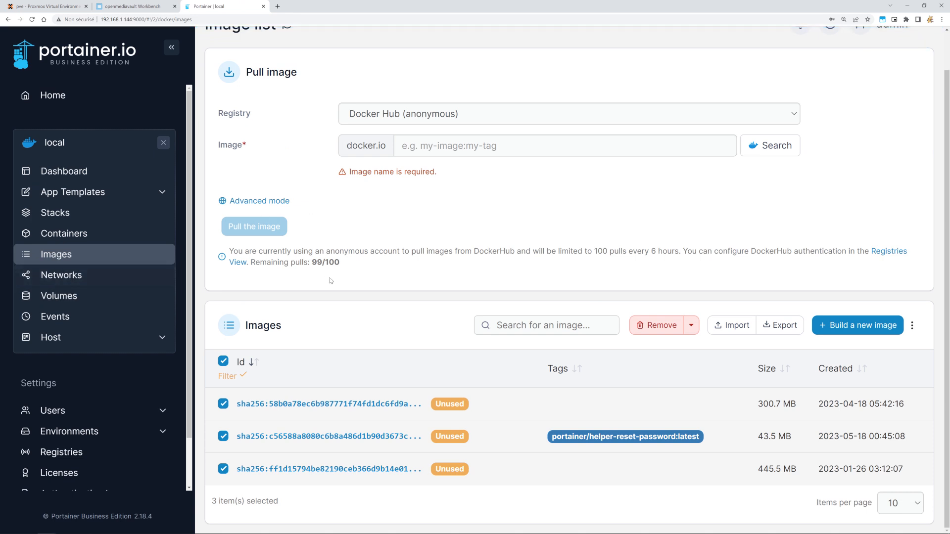
left_click(76, 275)
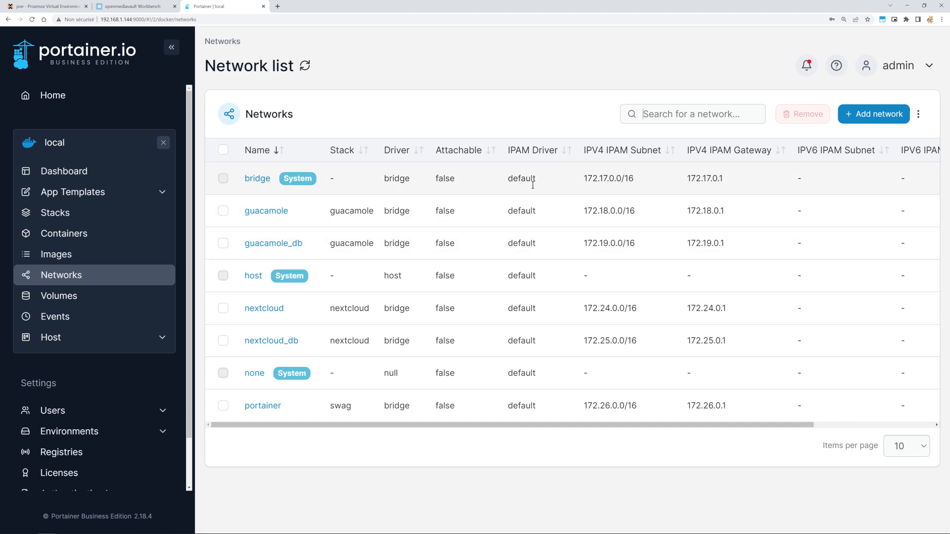
left_click(133, 6)
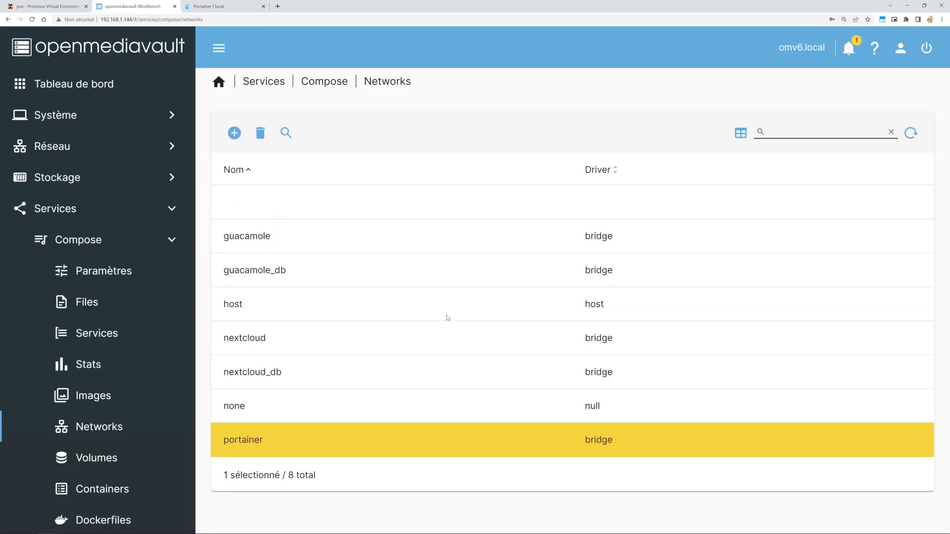
Step: Open the Compose volumes list, highlight the portainer_data name and mountpoint, and select the nextcloud_nextcloud volume
left_click(309, 84)
left_click(286, 208)
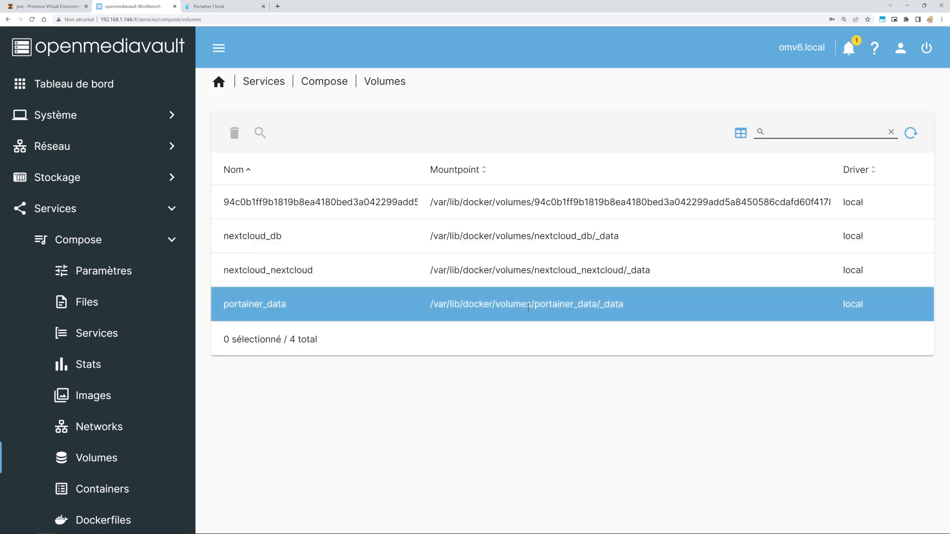
left_click_drag(587, 300, 386, 308)
left_click_drag(219, 307, 221, 308)
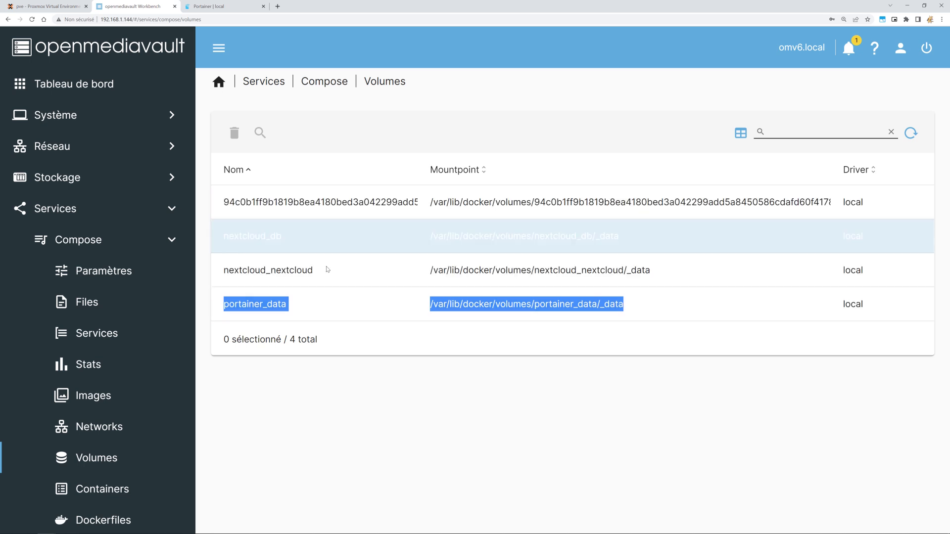
left_click(655, 272)
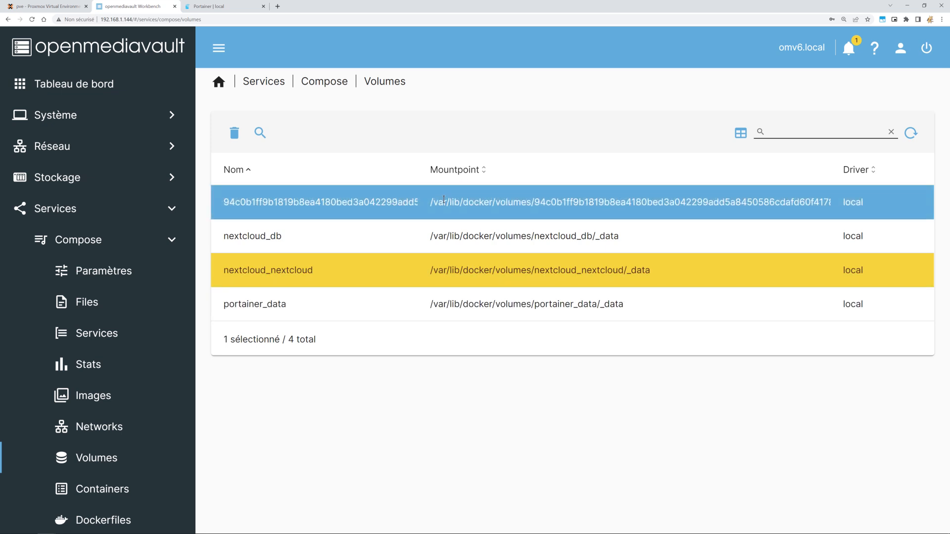
Step: Inspect the volume with the hash name in the volumes list, and close the inspection output
left_click(444, 201)
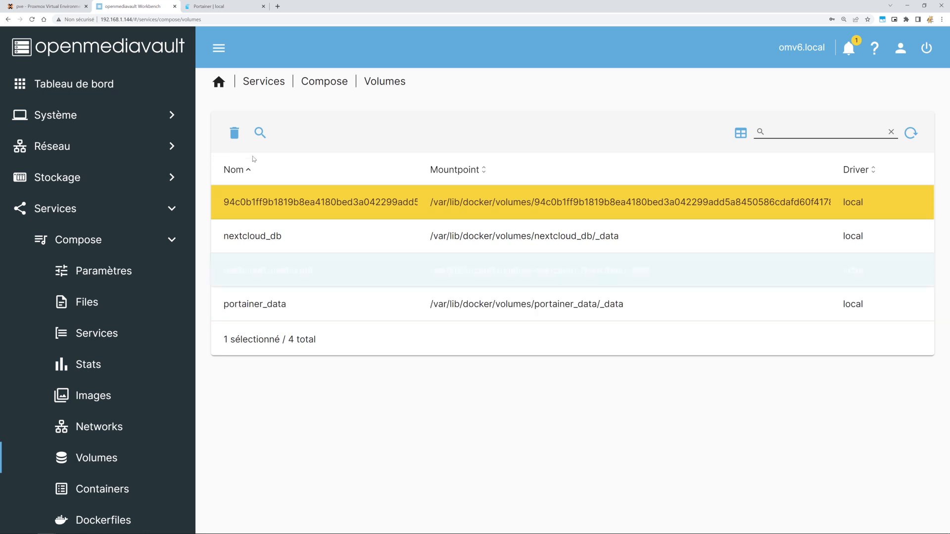
left_click(257, 137)
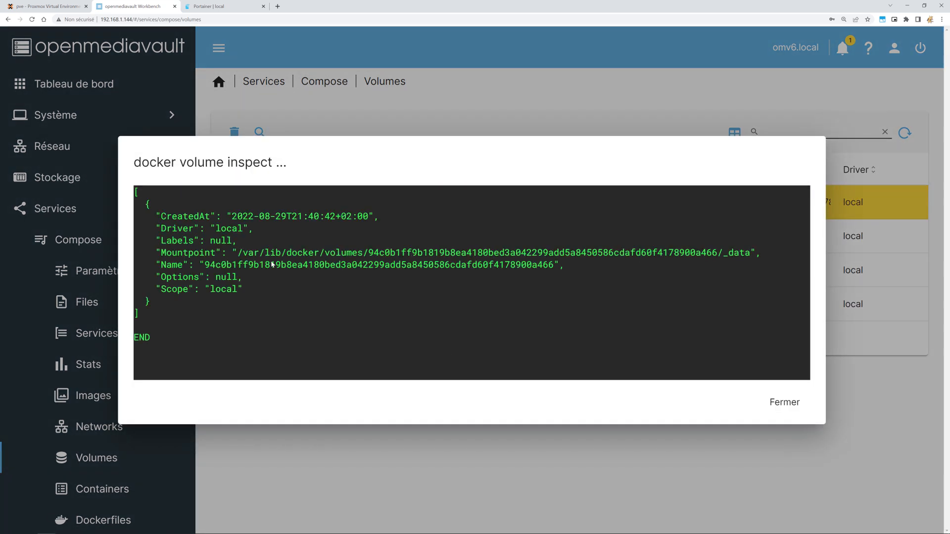
left_click(777, 399)
Step: Open the Compose containers list in openmediavault, and show the container list in Portainer for comparison
left_click(318, 83)
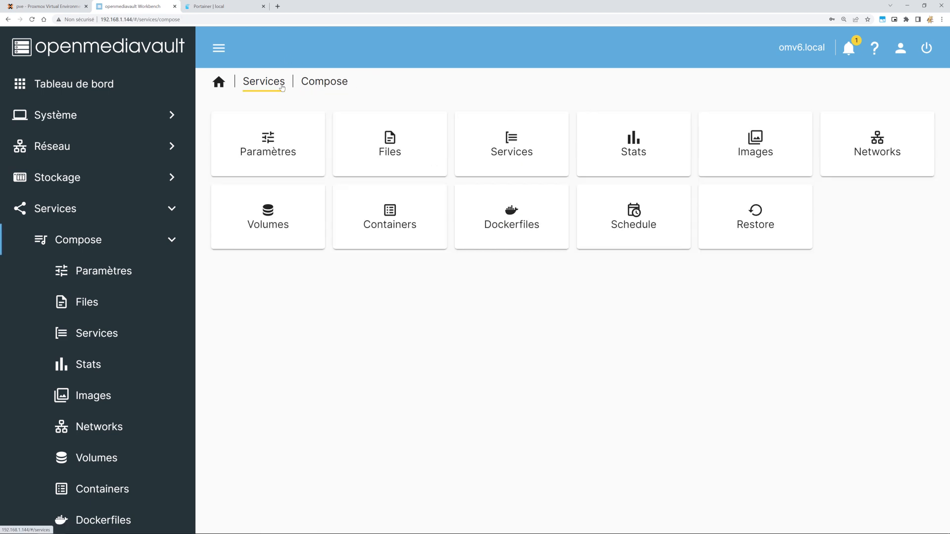
left_click(389, 220)
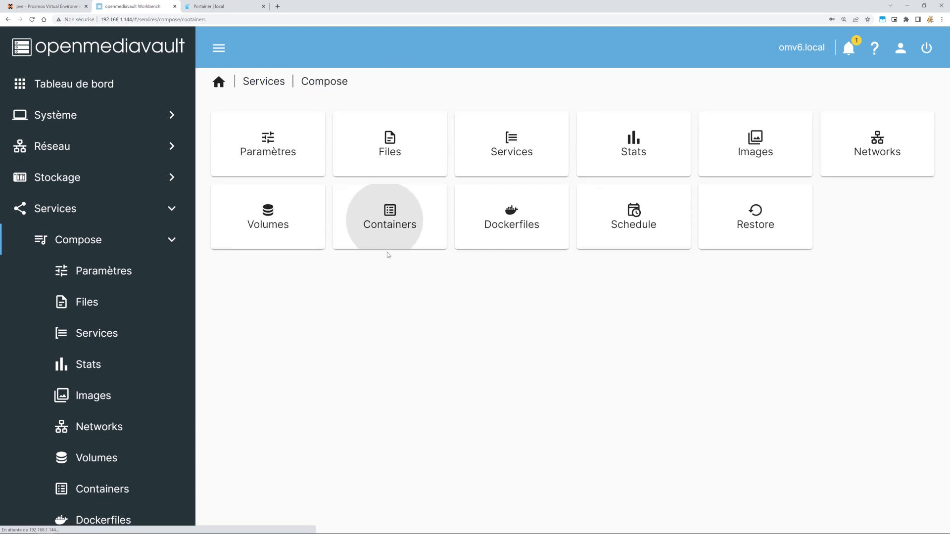
left_click(224, 6)
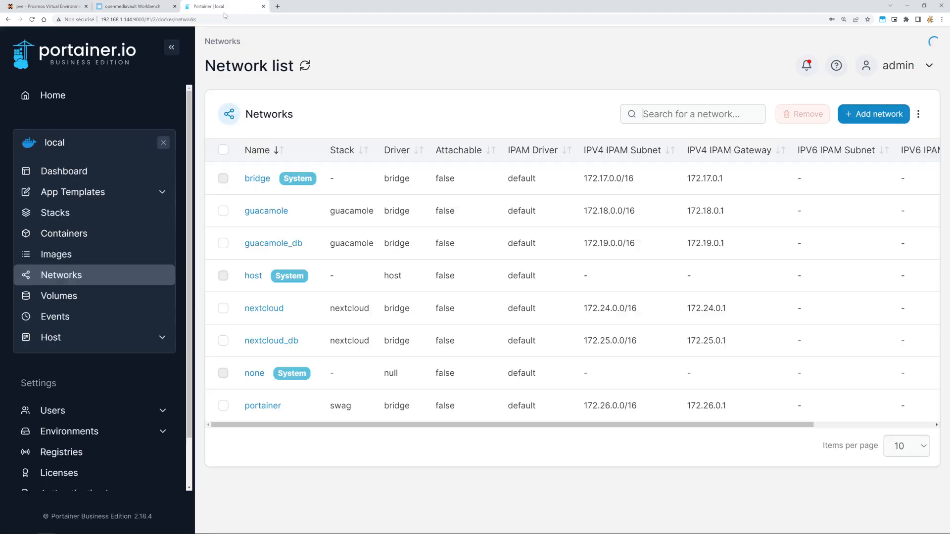
left_click(65, 233)
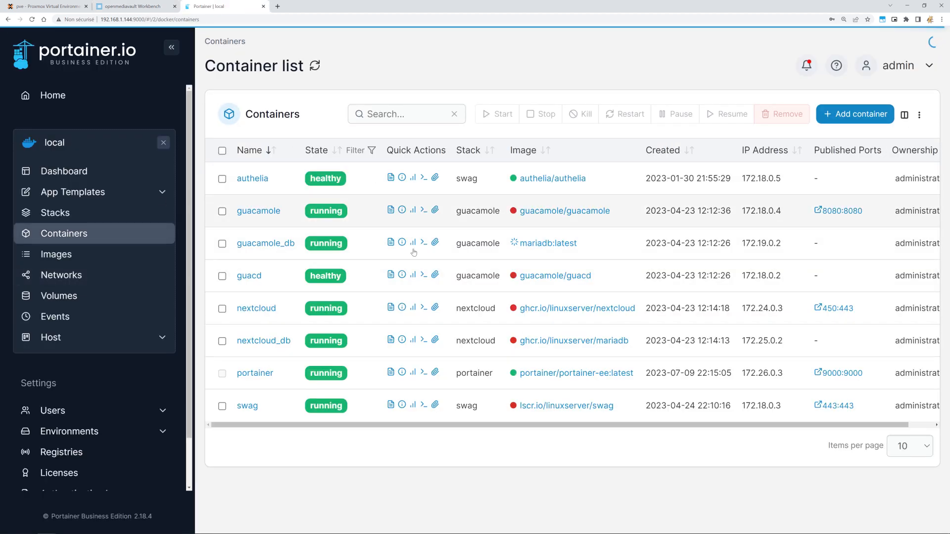
Step: Compare the status, ports and mounts in openmediavault's Compose containers list with Portainer's container list
left_click(147, 6)
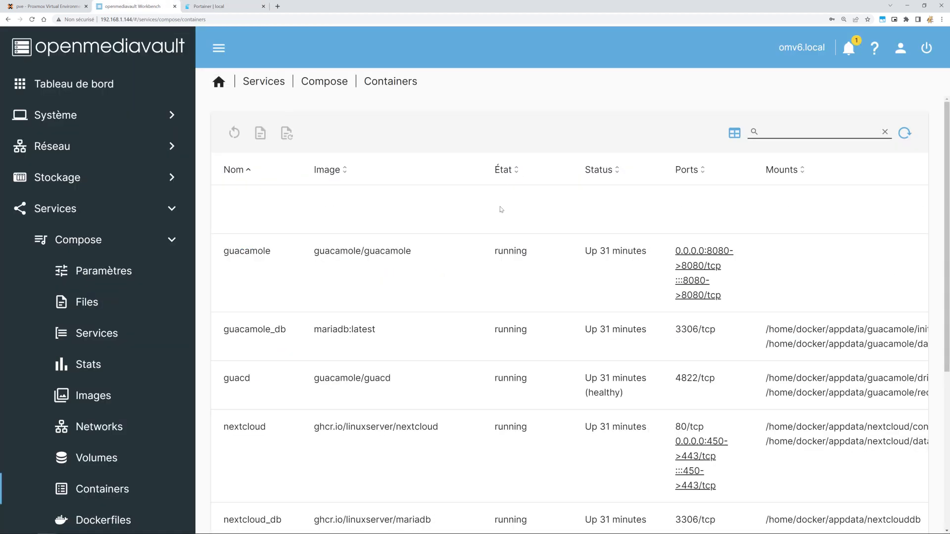
scroll(536, 375, "down", 1)
scroll(535, 375, "down", 3)
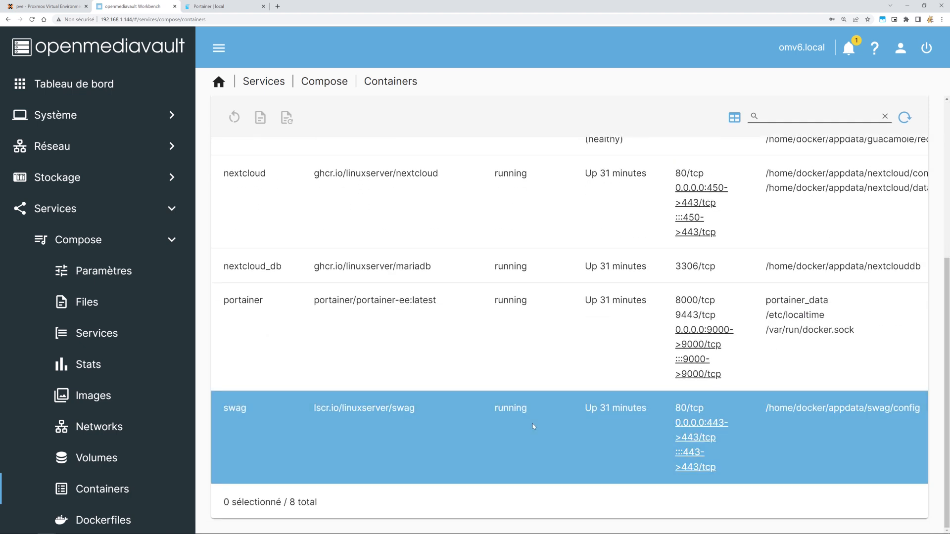
scroll(570, 297, "up", 3)
scroll(607, 159, "up", 3)
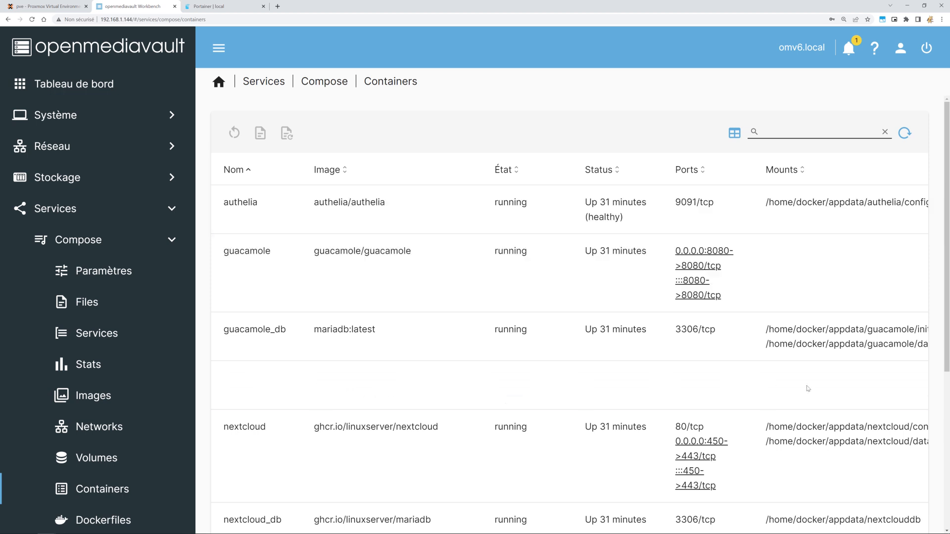
key("ctrl+Tab")
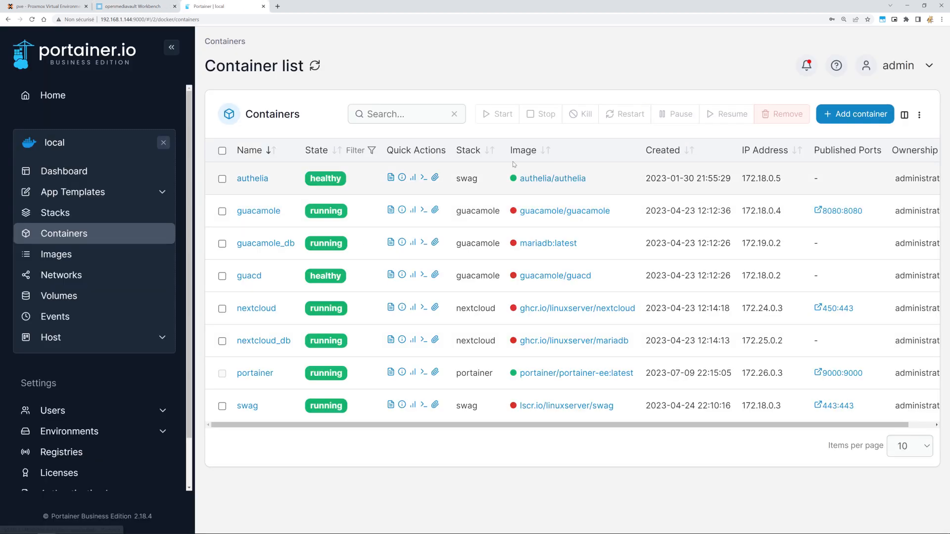
key("ctrl+shift+Tab")
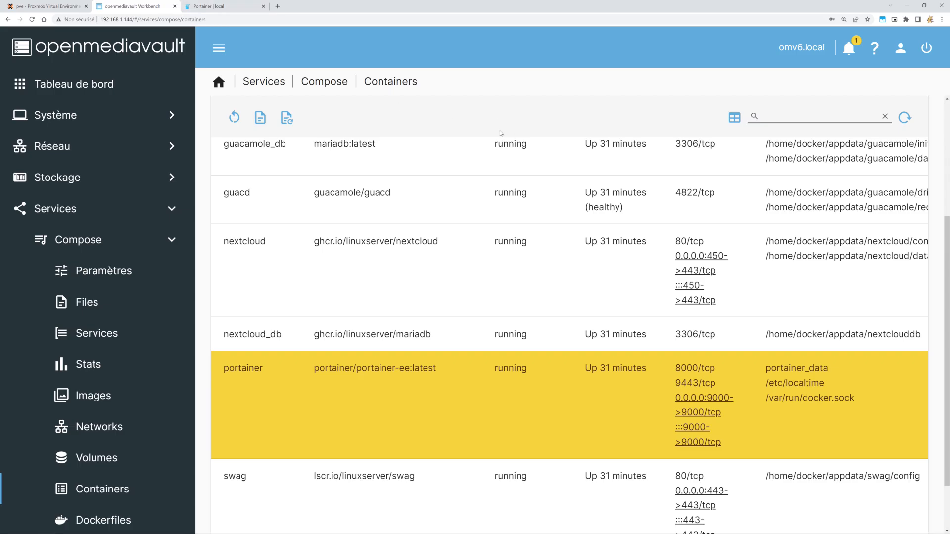
scroll(500, 130, "up", 5)
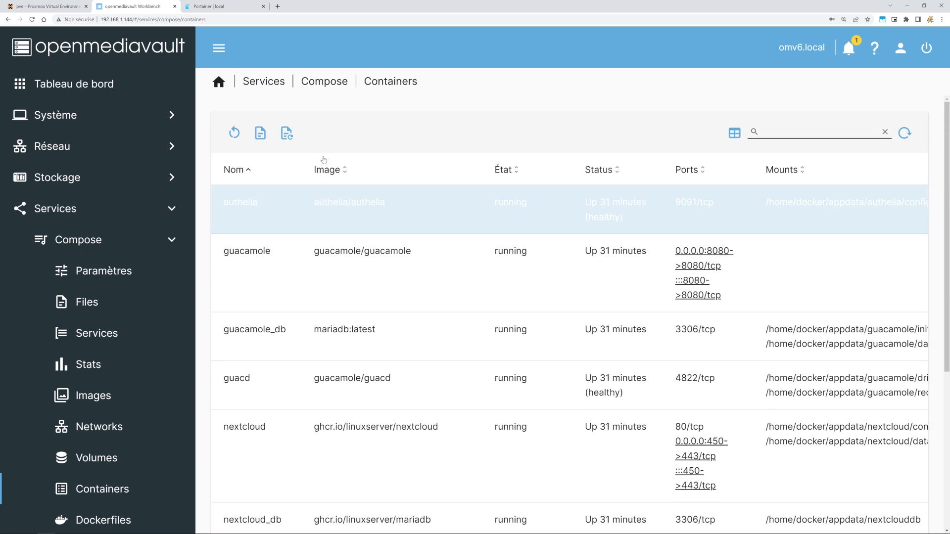
key("ctrl+Tab")
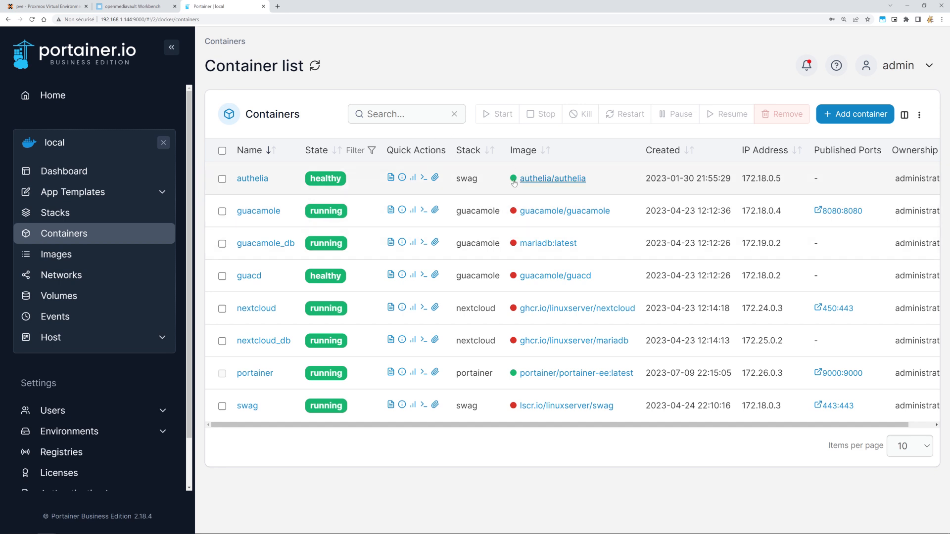
Step: Switch back to openmediavault, display the Docker logs of the portainer container, and close the output
left_click(155, 11)
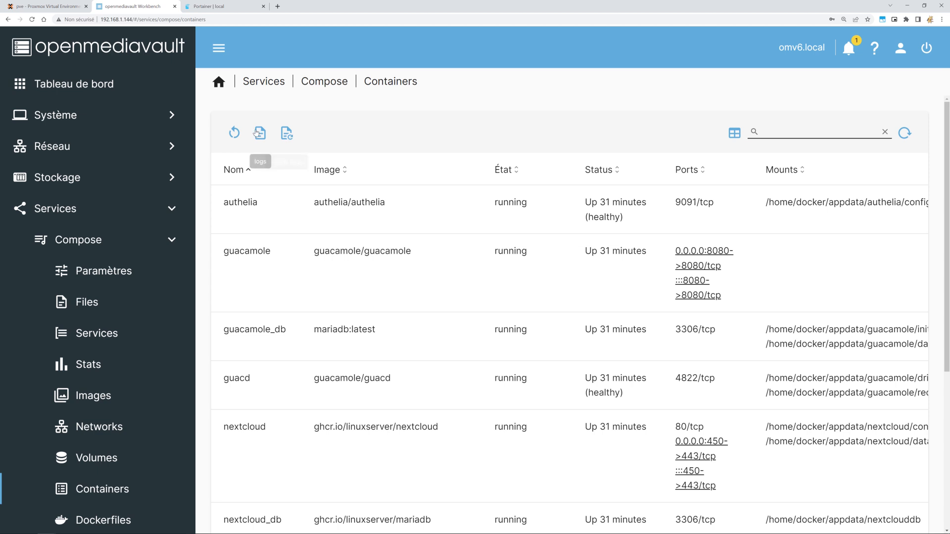
left_click(287, 133)
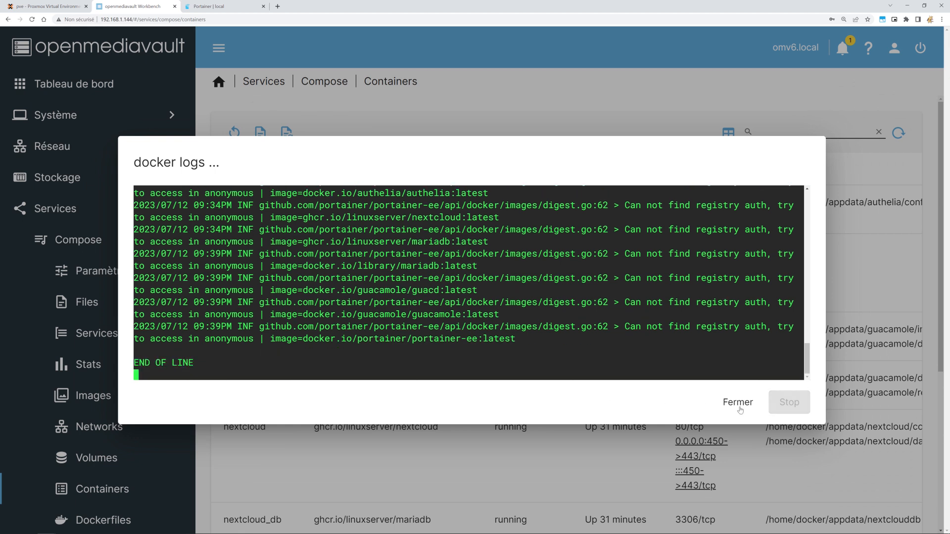
left_click(738, 402)
Step: Show the portainer container's logs in Portainer for comparison, and return to openmediavault
left_click(213, 6)
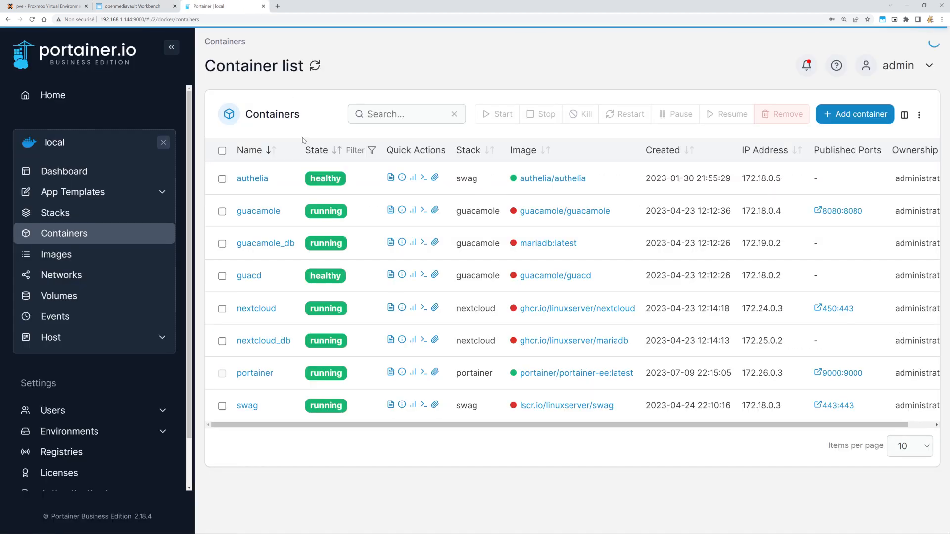
left_click(255, 374)
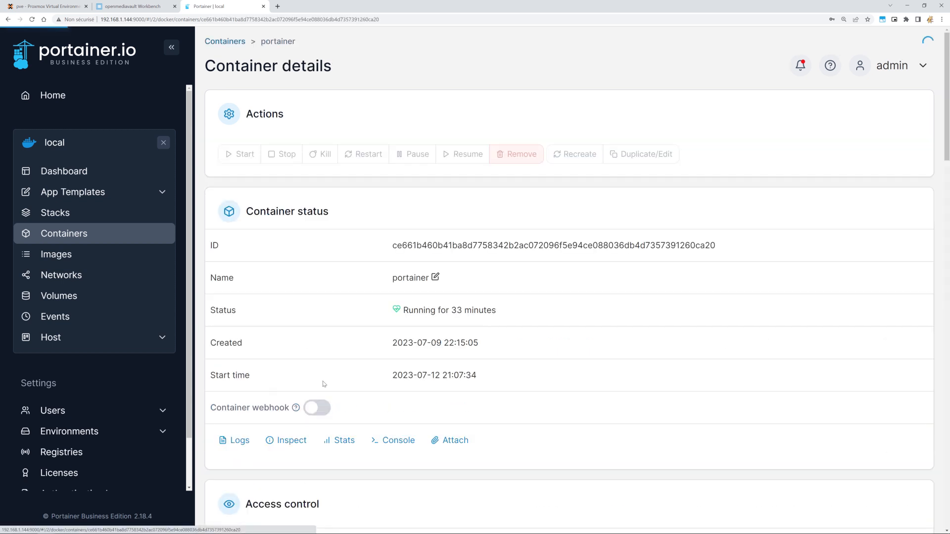
left_click(241, 442)
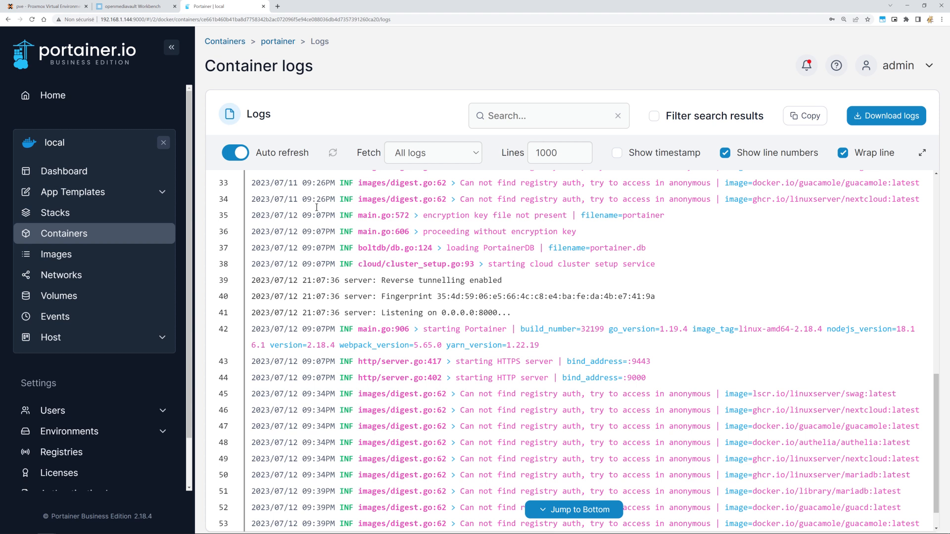
left_click(136, 5)
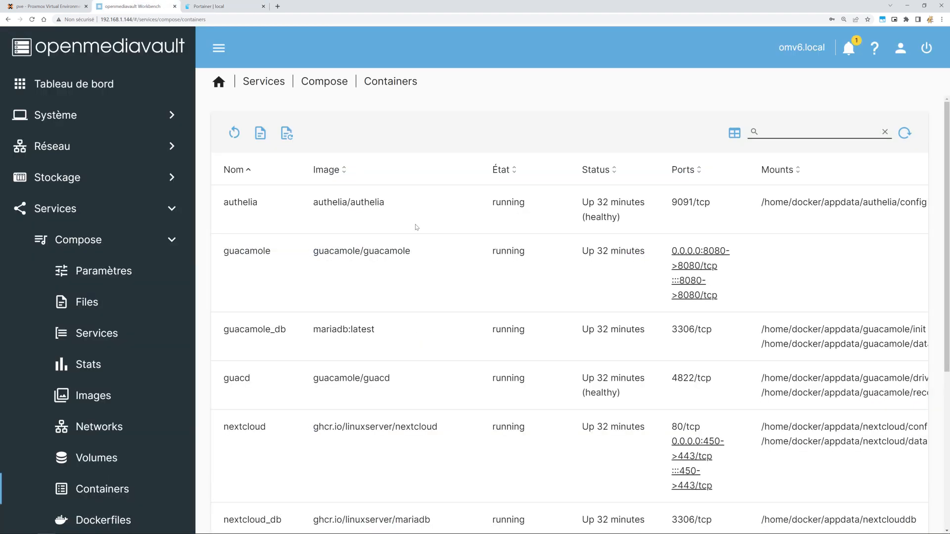
Step: View the creation form in the Compose Dockerfiles section, and return to the Compose overview
left_click(304, 79)
left_click(526, 214)
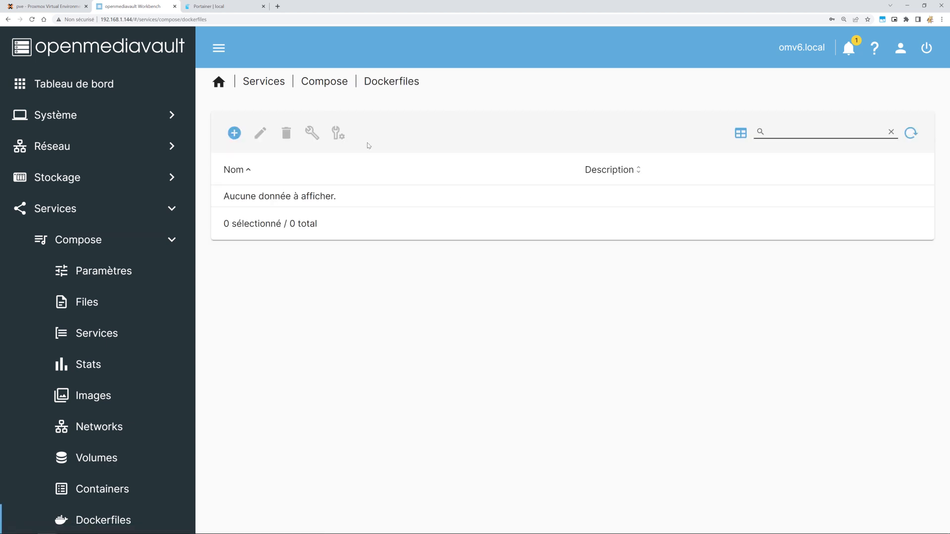
left_click(235, 133)
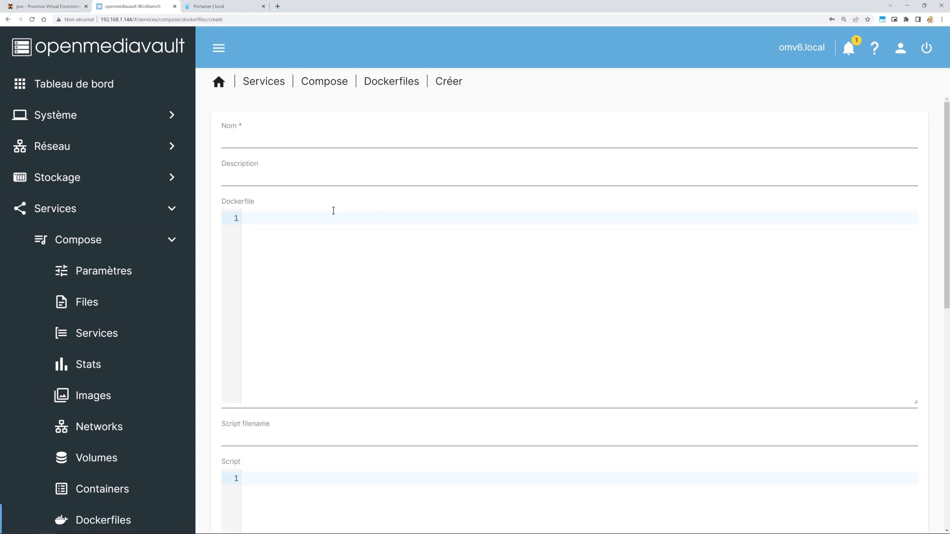
left_click(330, 84)
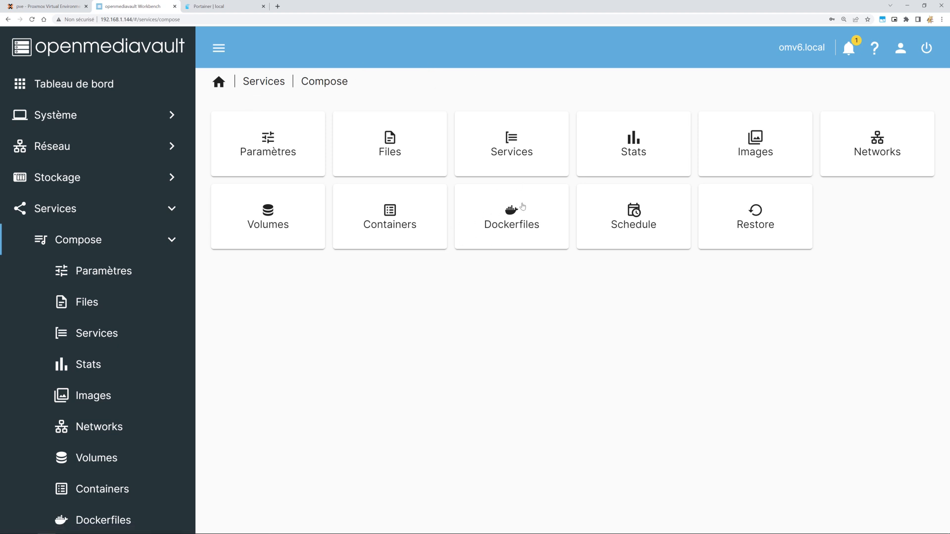
Step: View the new backup schedule form in the Compose Schedule section, and check the Restore list
left_click(631, 231)
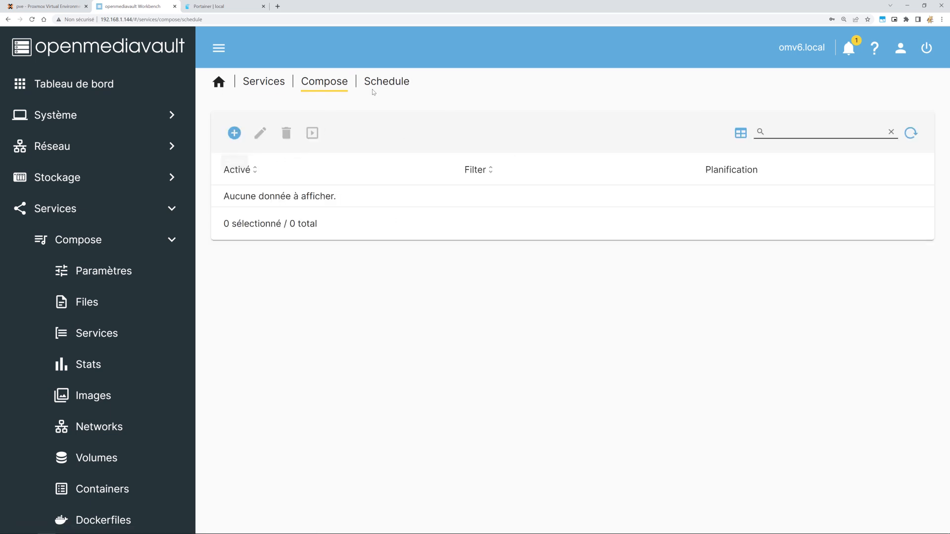
left_click(234, 134)
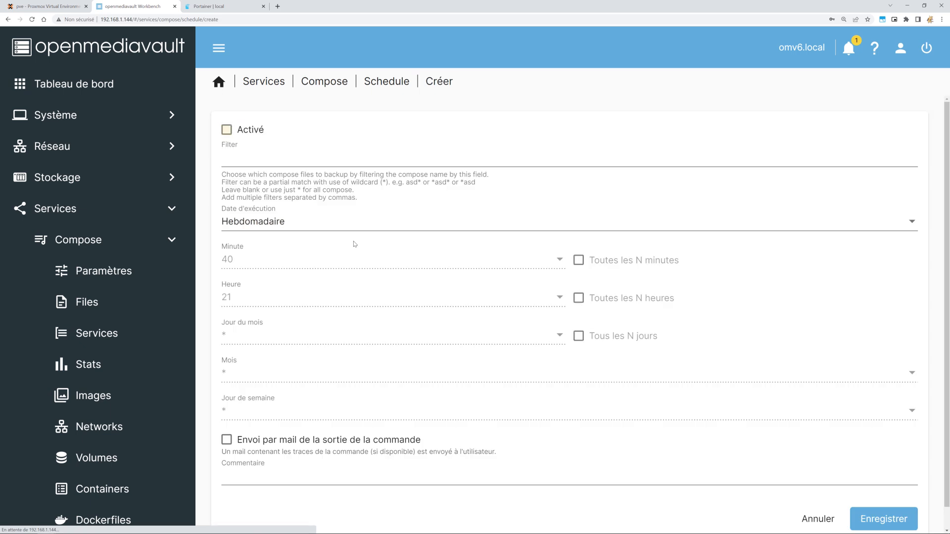
left_click(399, 79)
left_click(706, 227)
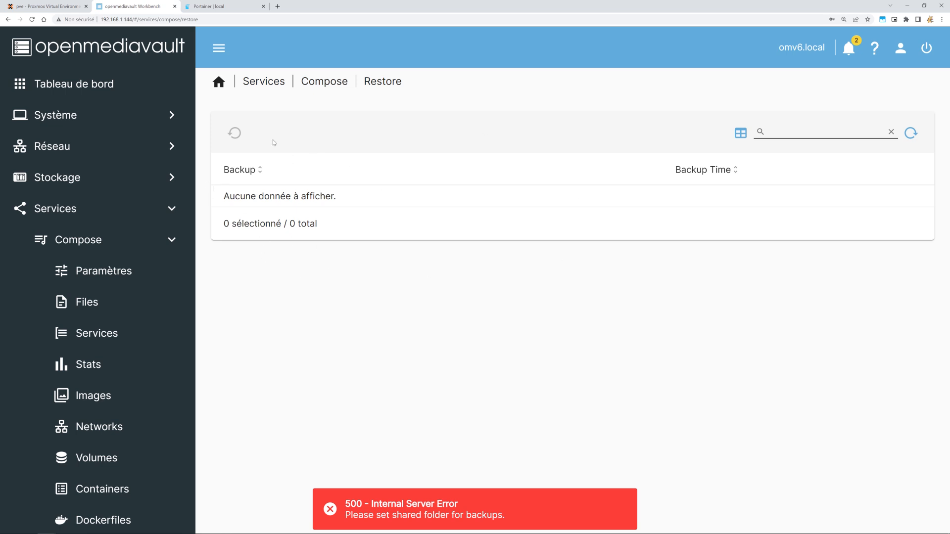
left_click(325, 82)
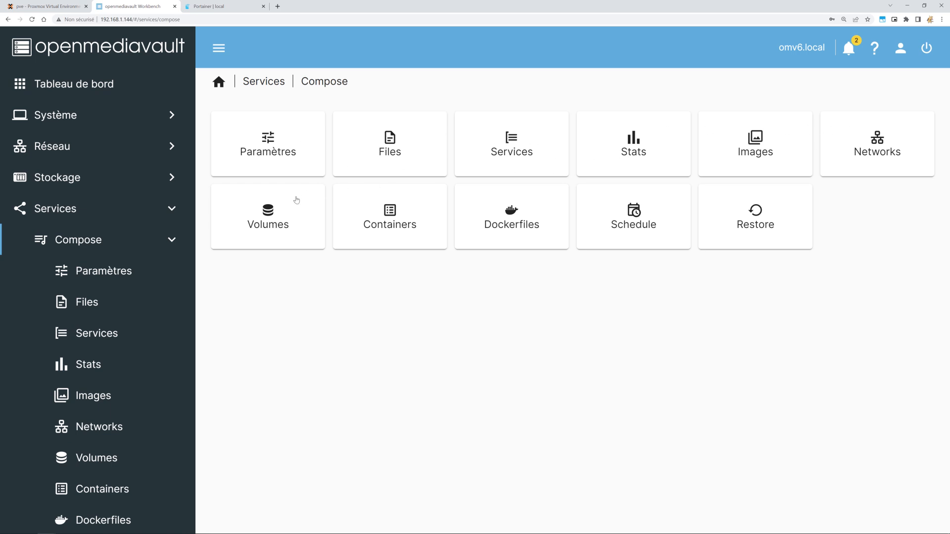
Step: Select the authelia container in the Compose containers list, review the other containers, and return to the Compose overview
left_click(355, 219)
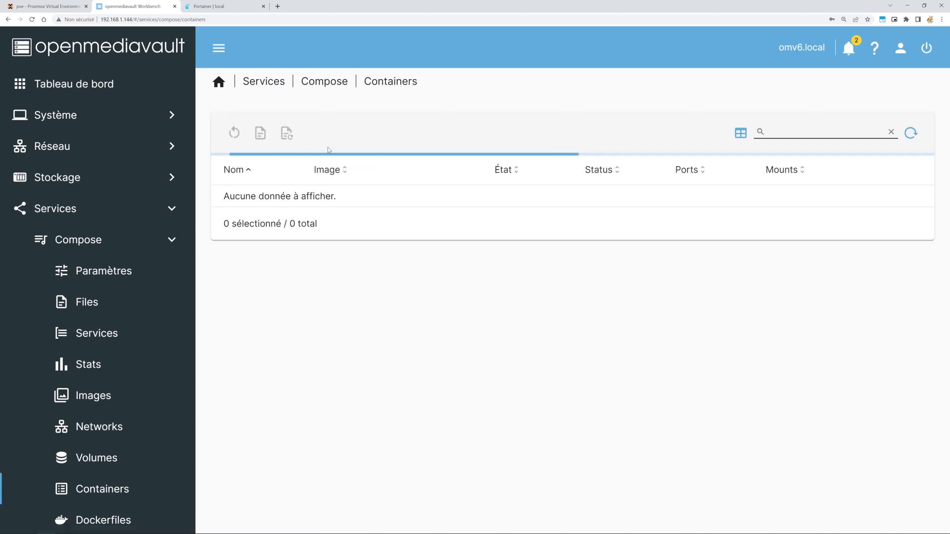
left_click(358, 214)
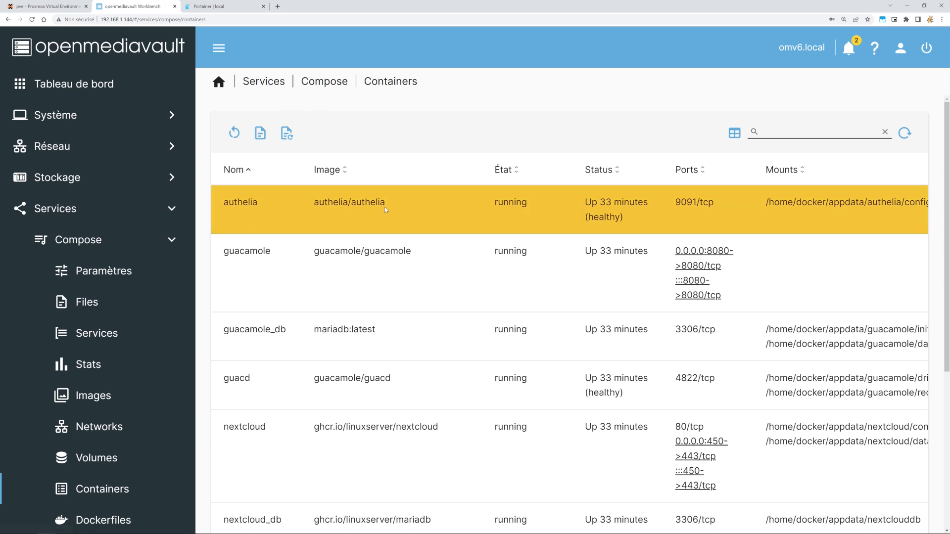
right_click(342, 205)
left_click(318, 193)
scroll(427, 210, "down", 5)
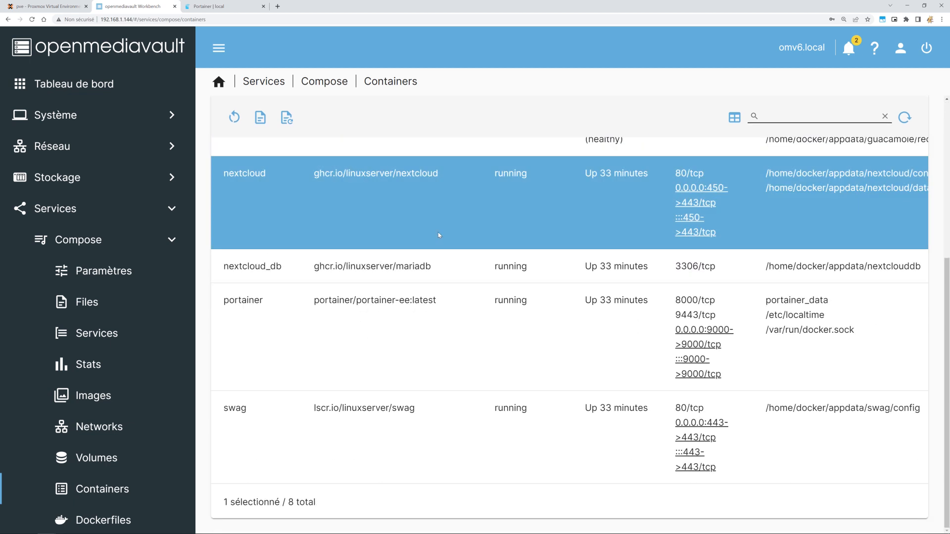
scroll(438, 233, "up", 4)
left_click(323, 84)
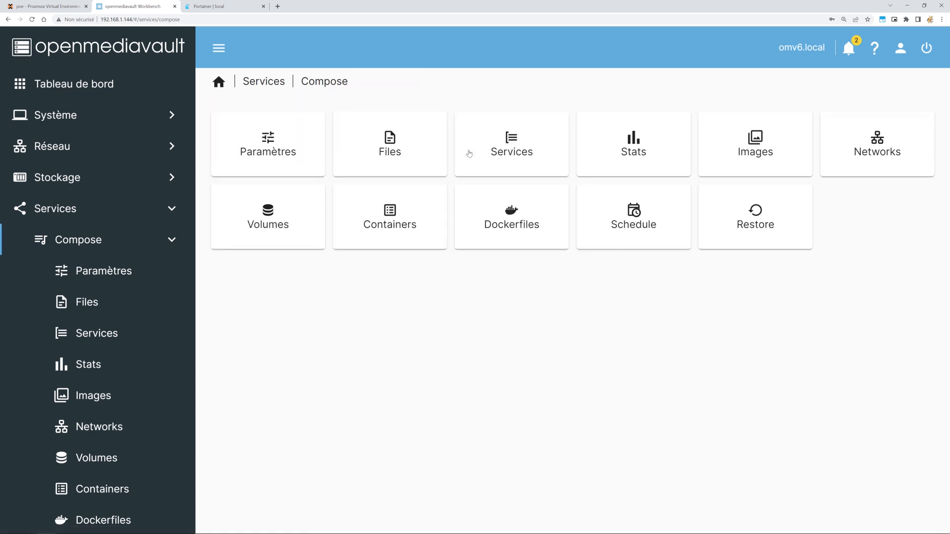
Step: Select the portainer service in the Compose services list, and select the first entry in the Compose files list
left_click(517, 147)
left_click(412, 221)
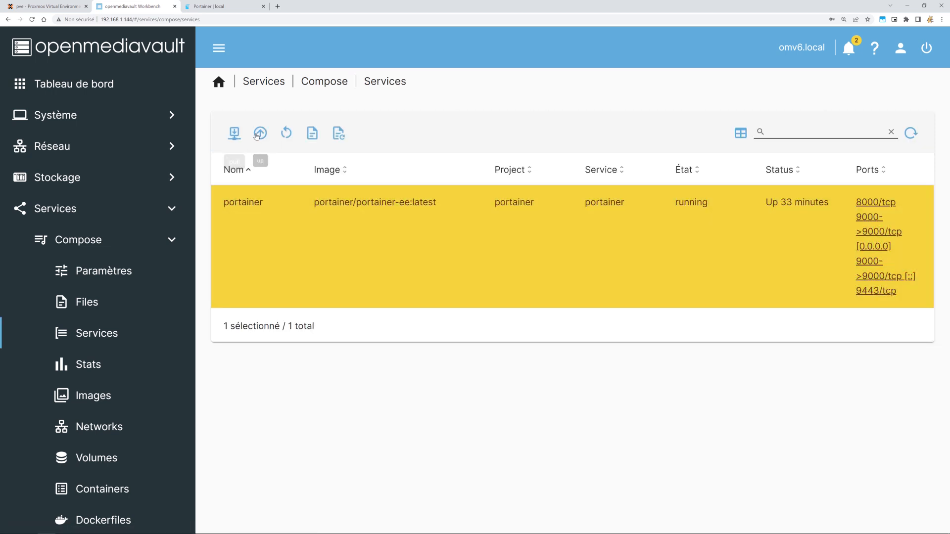
left_click(325, 88)
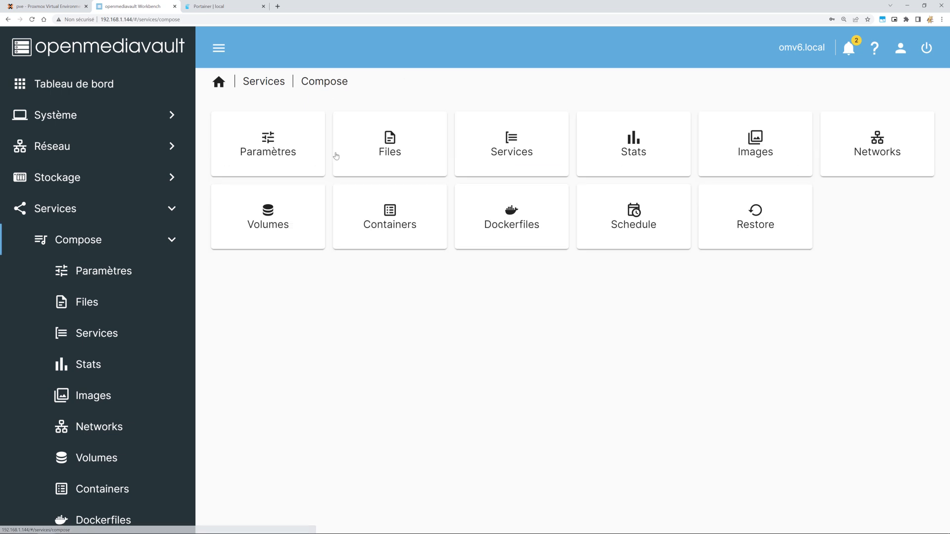
left_click(384, 149)
left_click(318, 201)
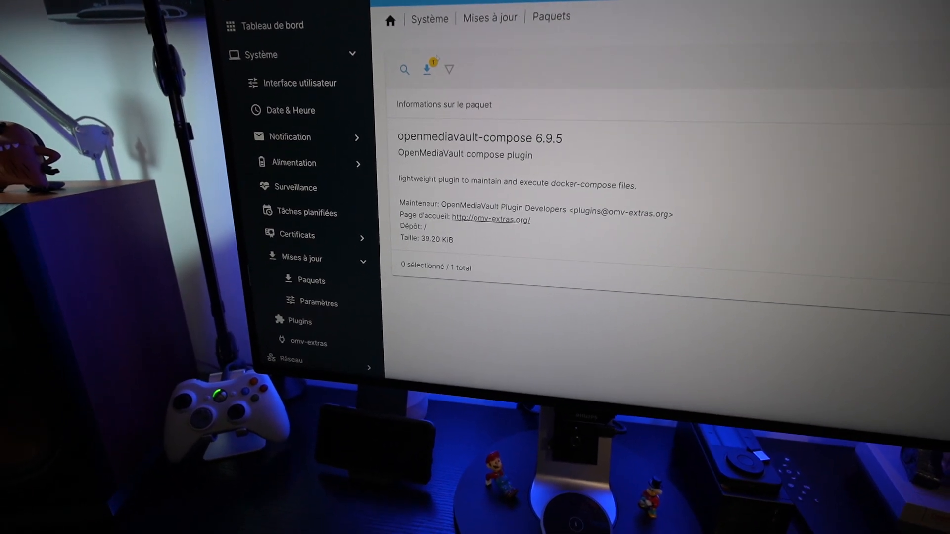
Step: Install the pending openmediavault-compose 6.9.5 package update, confirming the upgrade of all packages, and close the output
left_click(427, 72)
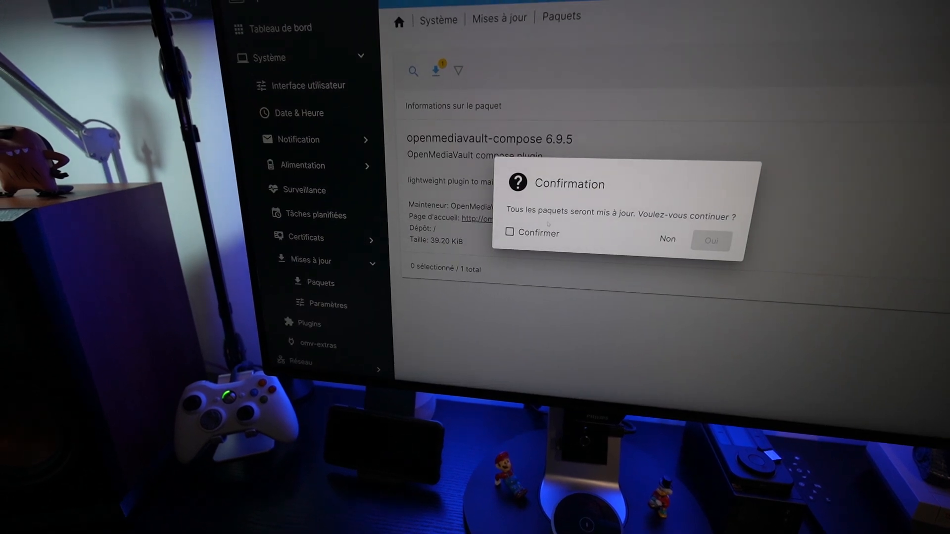
left_click(544, 233)
left_click(696, 239)
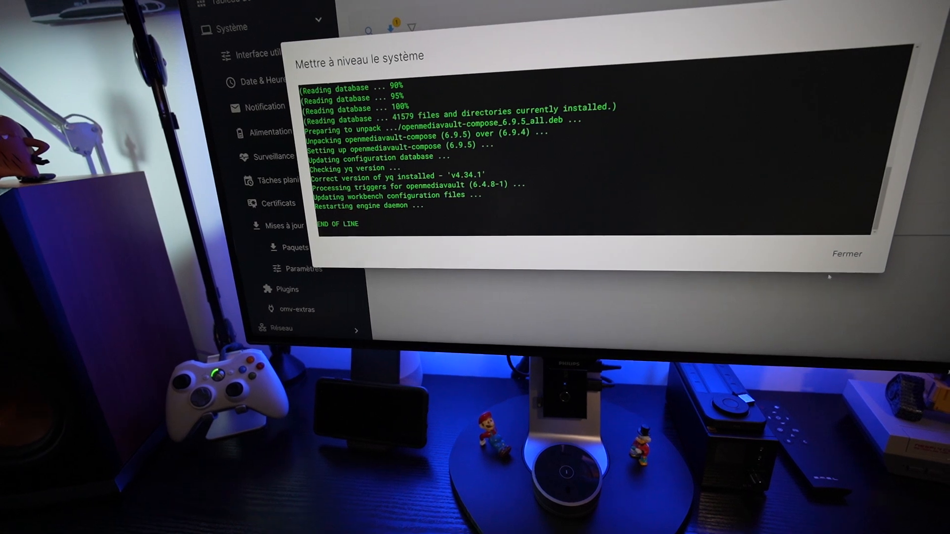
left_click(848, 254)
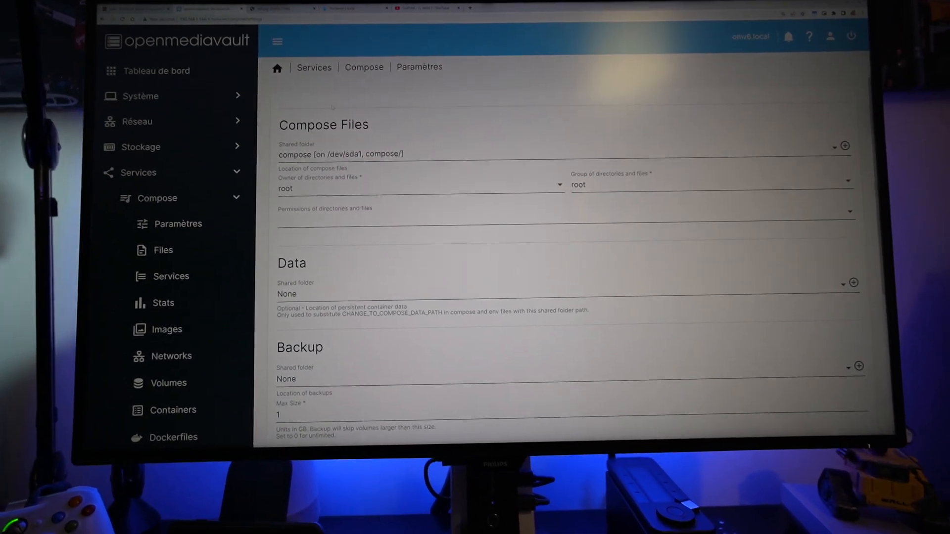
Step: Leave the Compose plugin settings for the Compose overview, and show the stacks list in Portainer
left_click(364, 66)
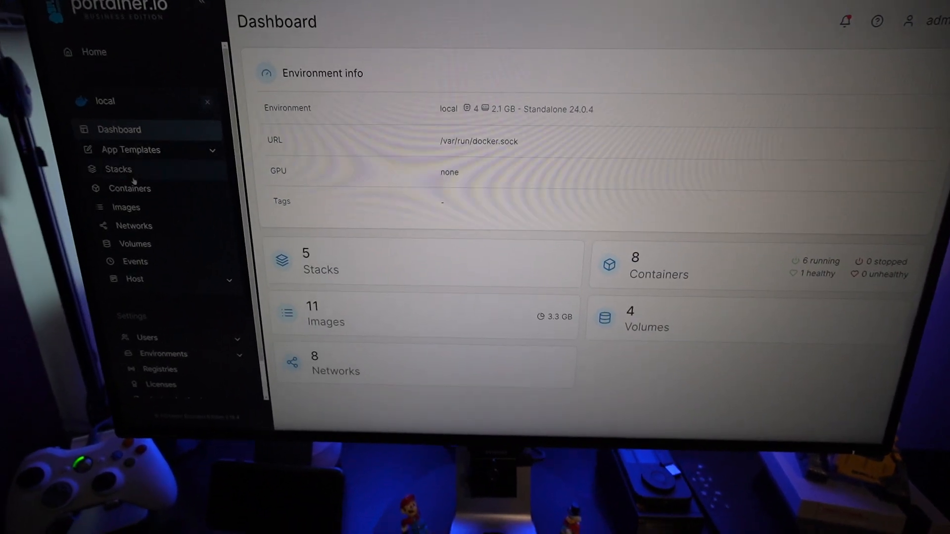
left_click(136, 168)
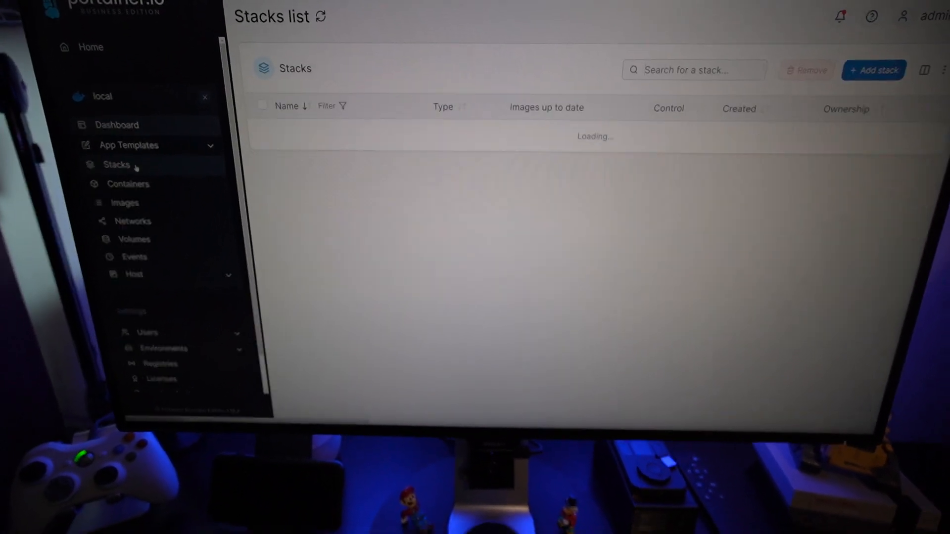